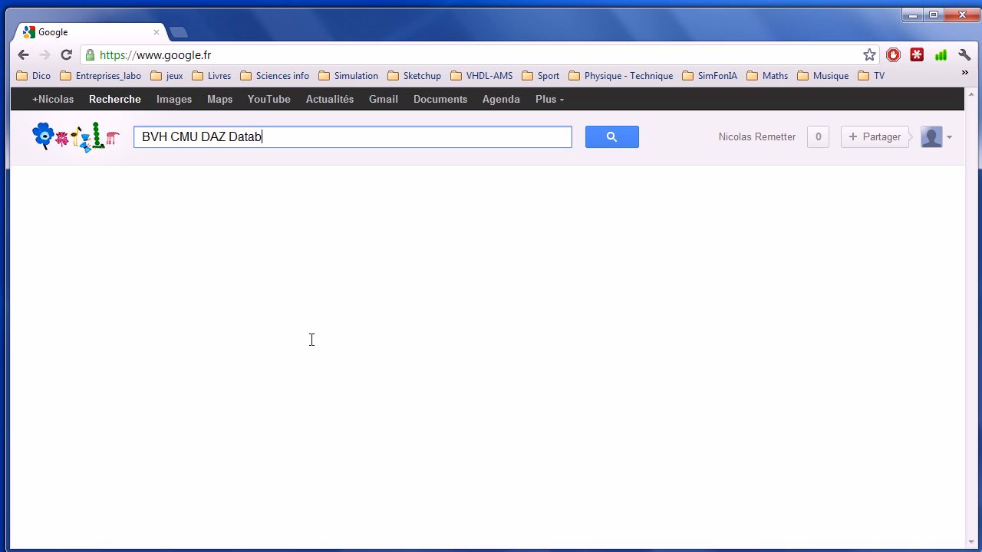
# - Search the web for "BVH CMU DAZ Database" and open the Daz-friendly BVH release page on cgspeed
pyautogui.write('se')
pyautogui.press('Return')
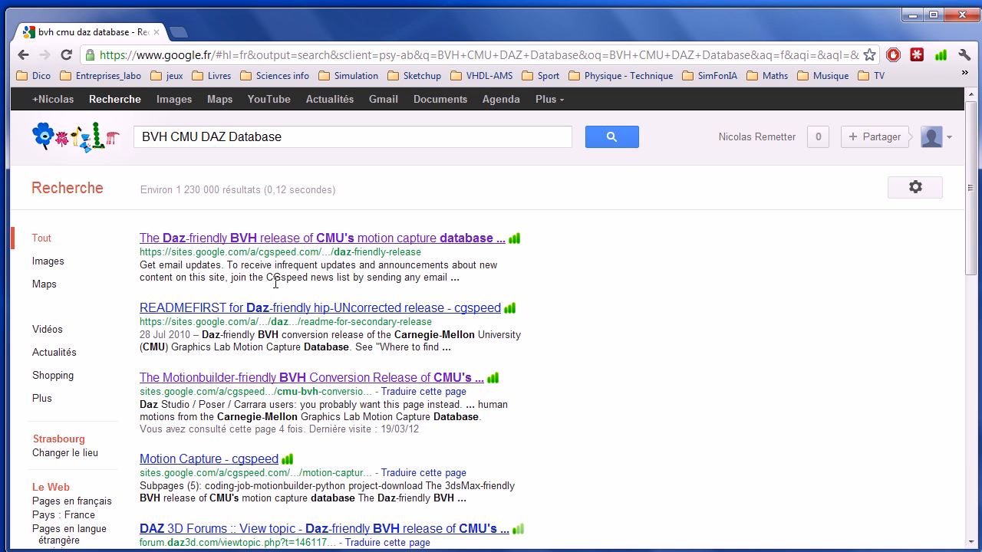
pyautogui.click(296, 241)
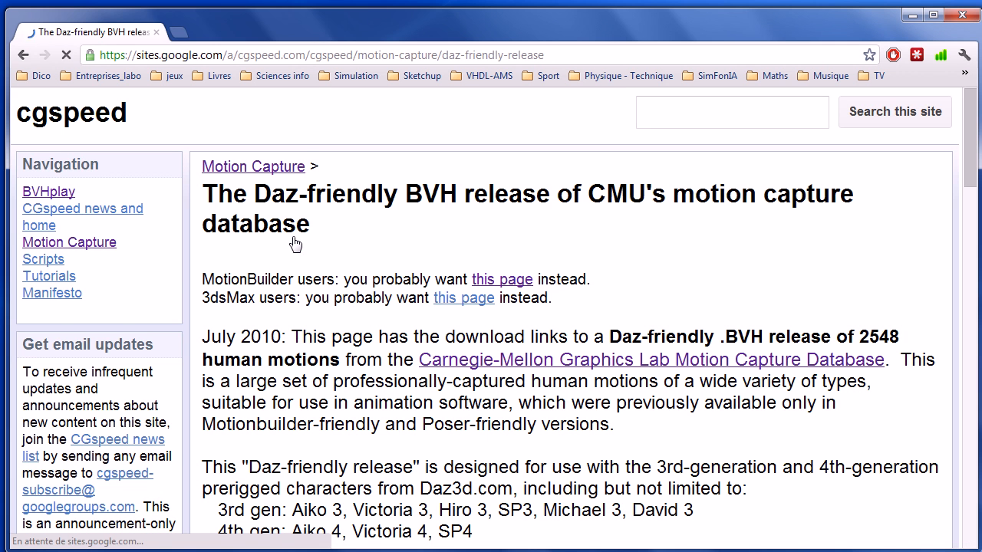
# - Download the primary-release zip file for BVH directories 01-09 from its MediaFire page
pyautogui.scroll(-1, 483, 280)
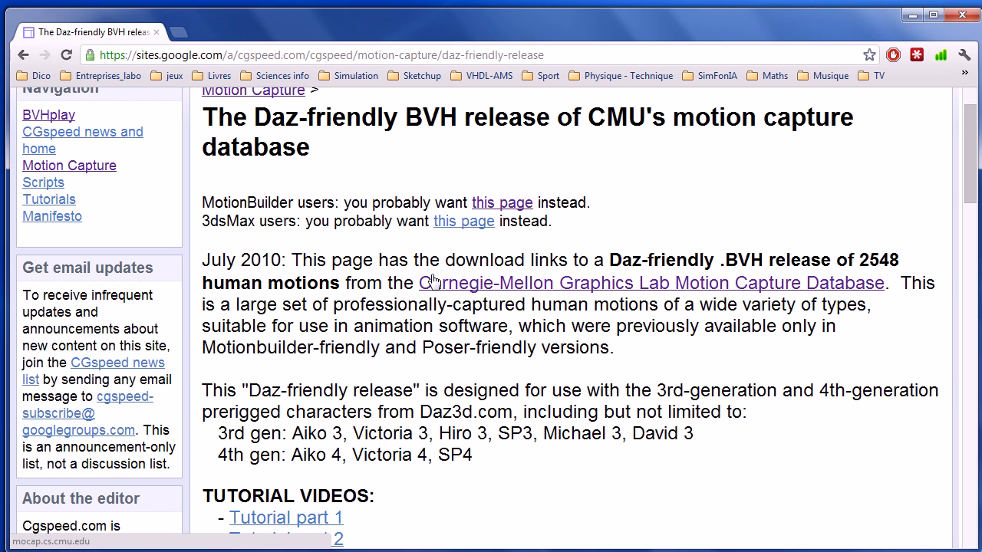
pyautogui.scroll(-4, 430, 253)
pyautogui.scroll(-3, 441, 218)
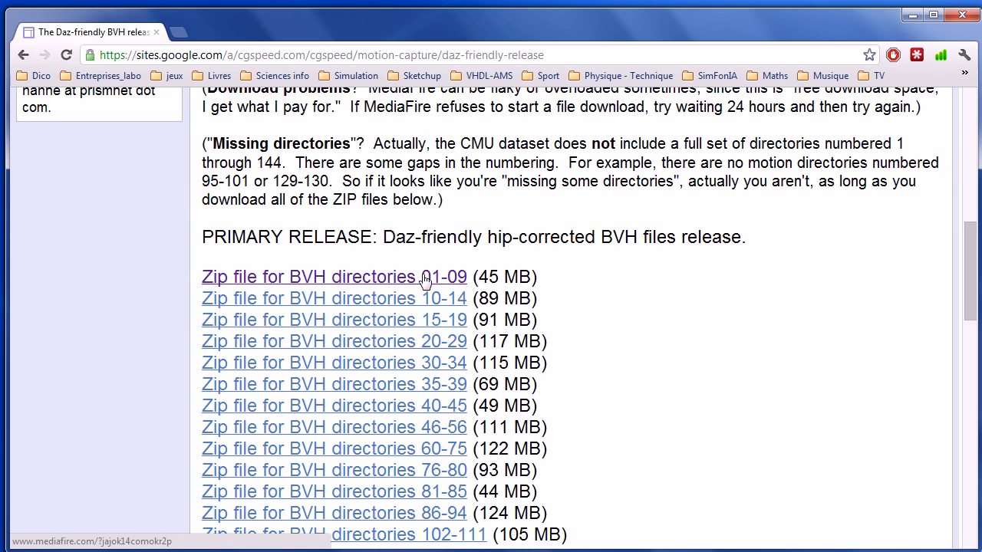
pyautogui.click(343, 274)
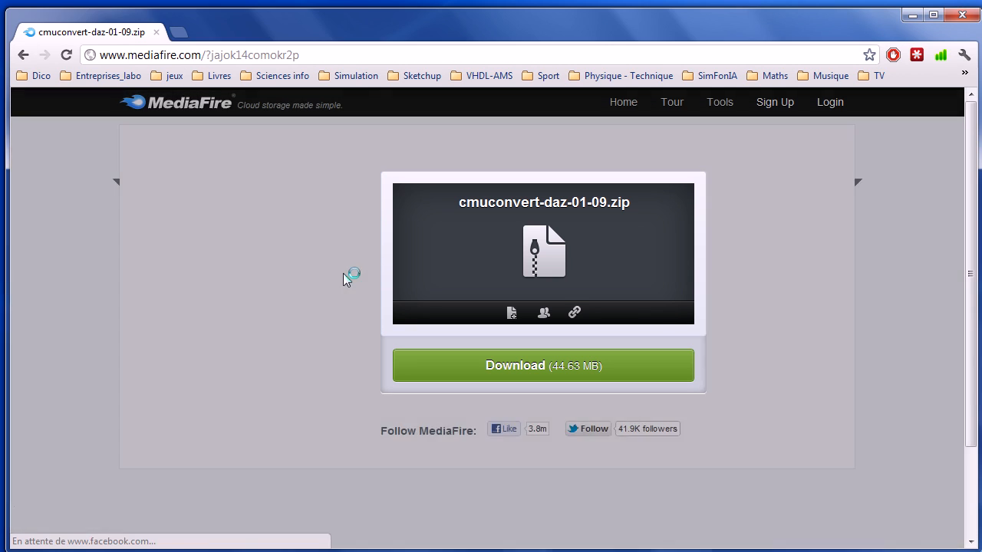
pyautogui.scroll(-1, 343, 278)
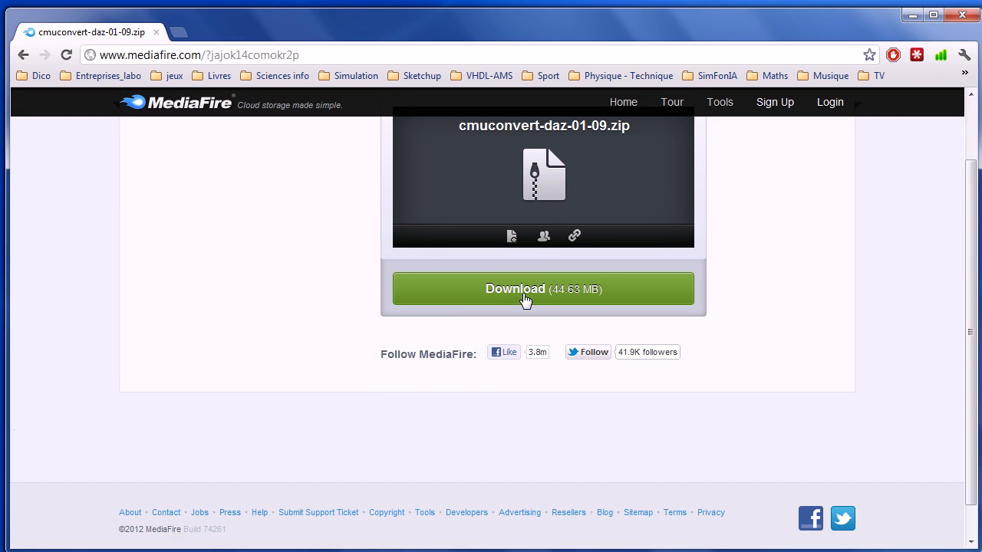
pyautogui.click(558, 295)
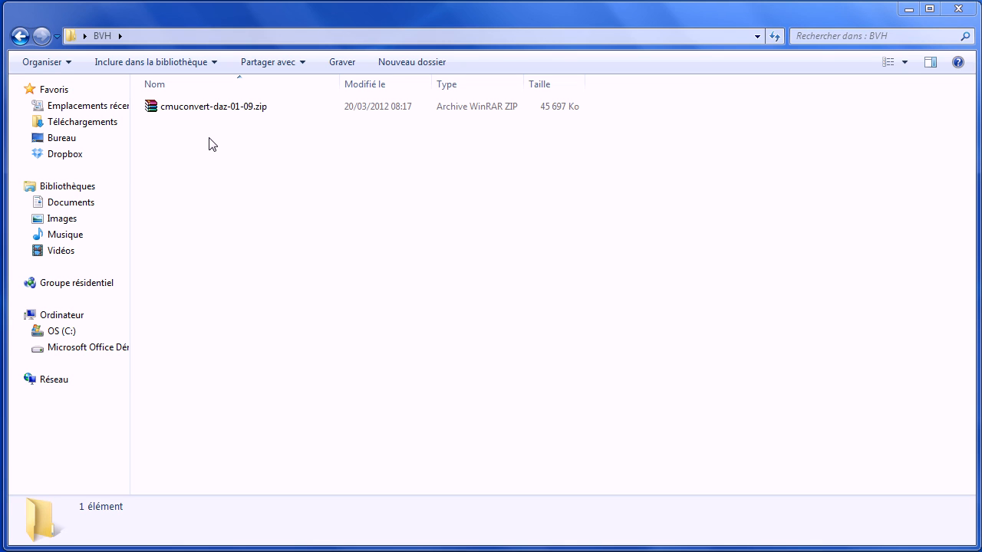
# - In Windows Explorer, extract cmuconvert-daz-01-09.zip directly into the BVH folder
pyautogui.click(198, 111)
pyautogui.rightClick(198, 109)
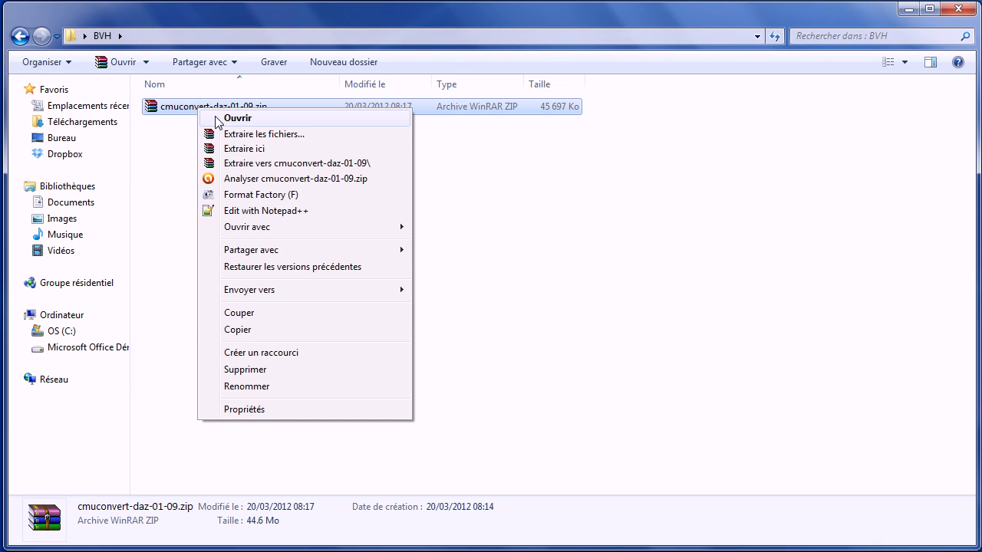
pyautogui.click(273, 151)
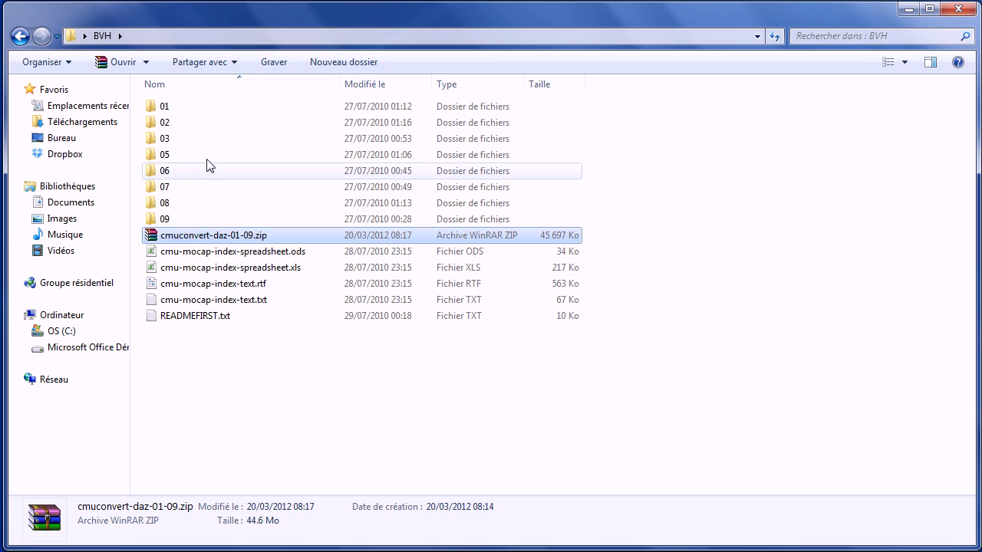
# - Look through the motion files in extracted folders 01 and 02, returning to the BVH folder
pyautogui.click(169, 107)
pyautogui.doubleClick(170, 109)
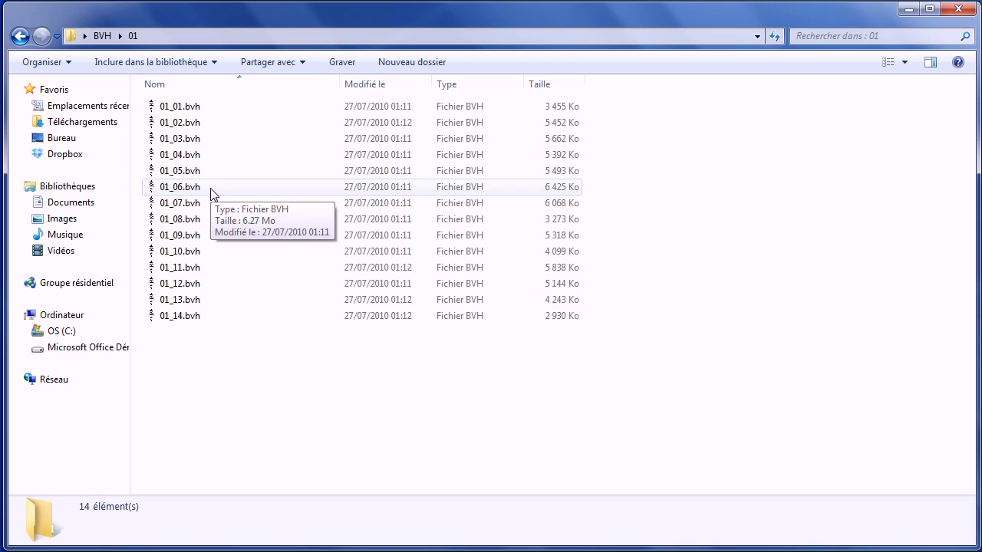
pyautogui.press('BackSpace')
pyautogui.doubleClick(175, 123)
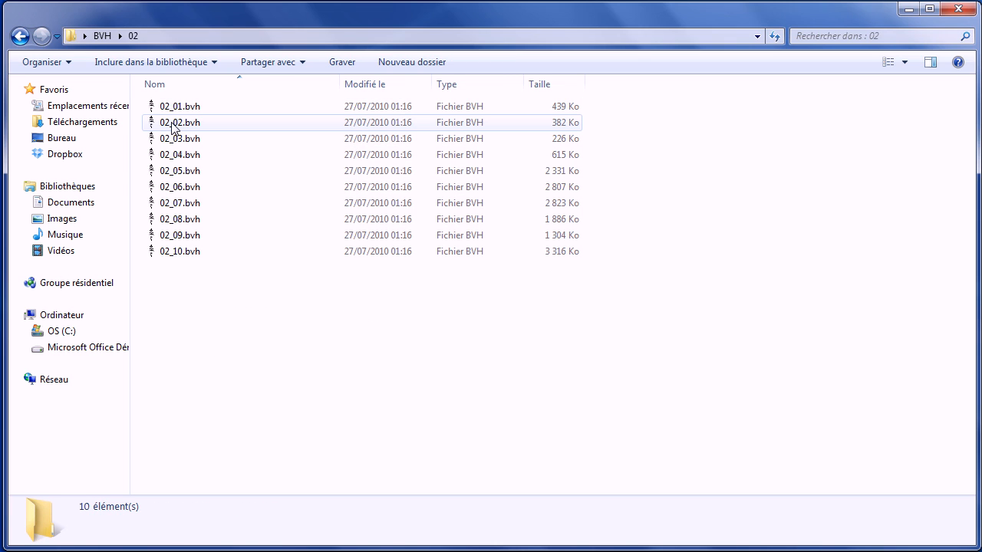
pyautogui.press('BackSpace')
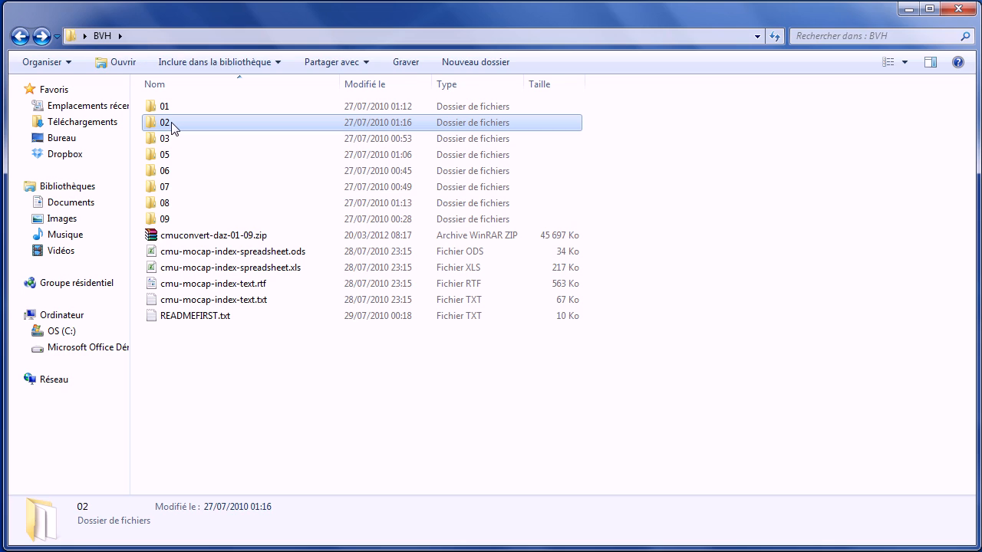
# - Open cmu-mocap-index-spreadsheet.xls in Excel, read the motion descriptions for the first subjects, and close the workbook
pyautogui.doubleClick(206, 267)
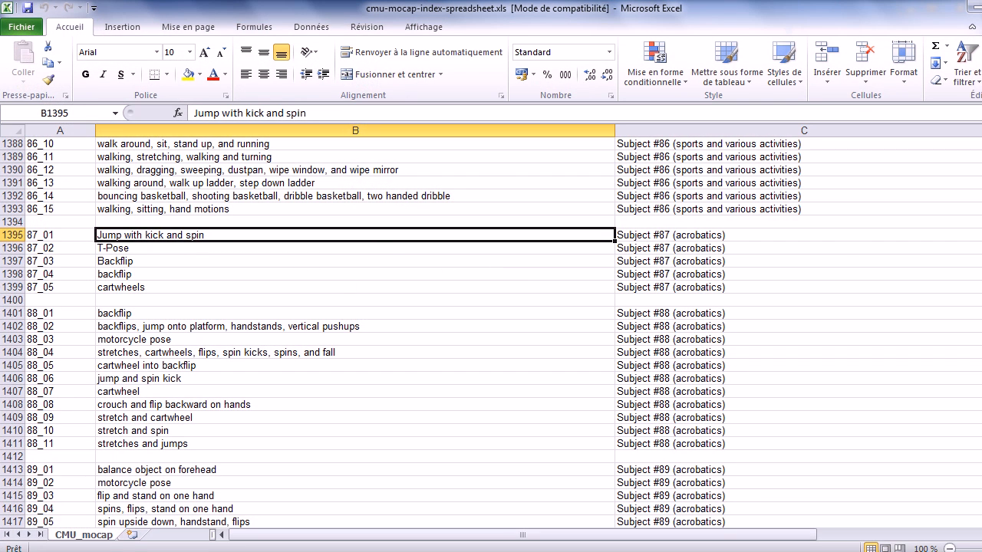
pyautogui.moveTo(981, 345); pyautogui.dragTo(980, 148)
pyautogui.scroll(-2, 275, 224)
pyautogui.scroll(-18, 275, 224)
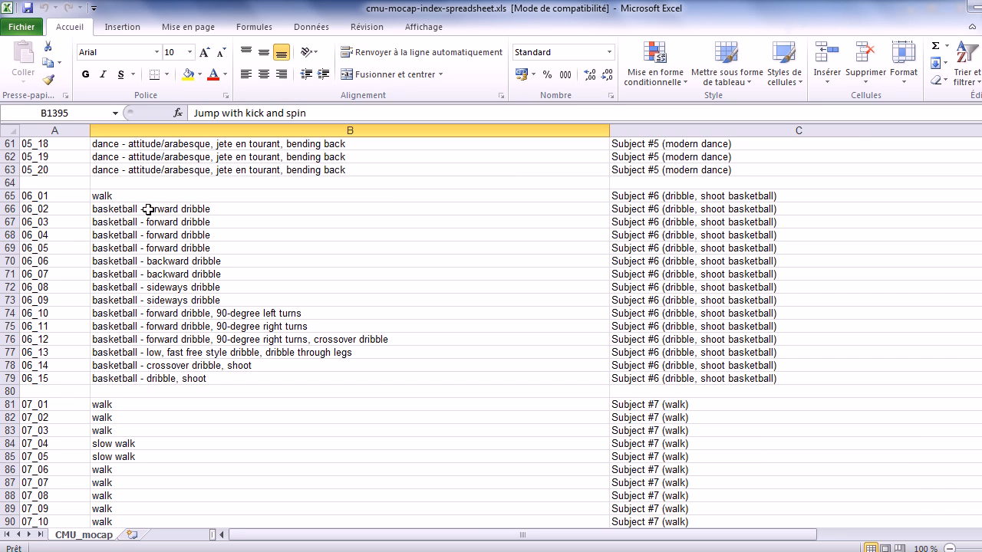
pyautogui.click(981, 7)
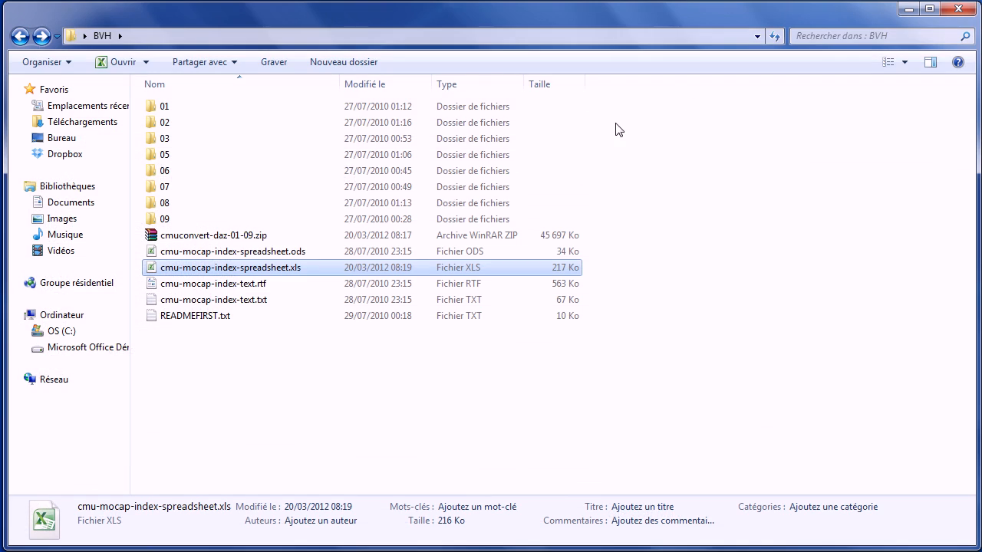
pyautogui.click(245, 347)
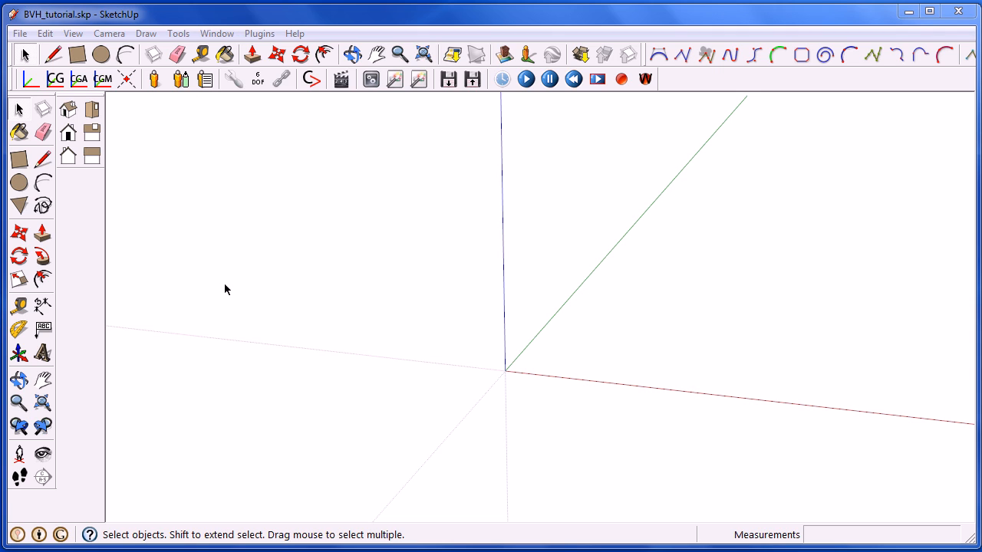
# - In SketchUp, import the motion capture file 02_01.bvh from folder 02 into the BVH_tutorial model
pyautogui.click(154, 79)
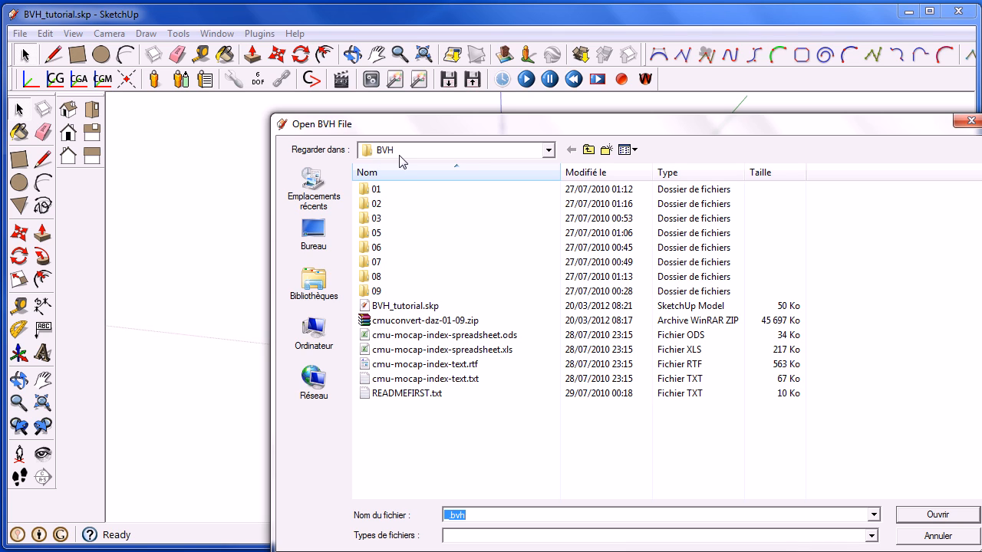
pyautogui.click(377, 205)
pyautogui.doubleClick(376, 205)
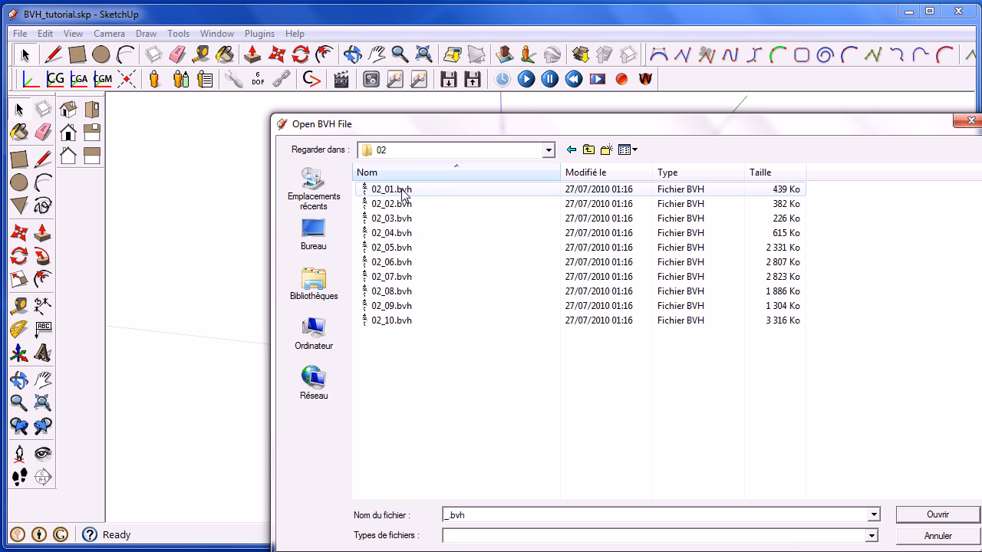
pyautogui.click(403, 190)
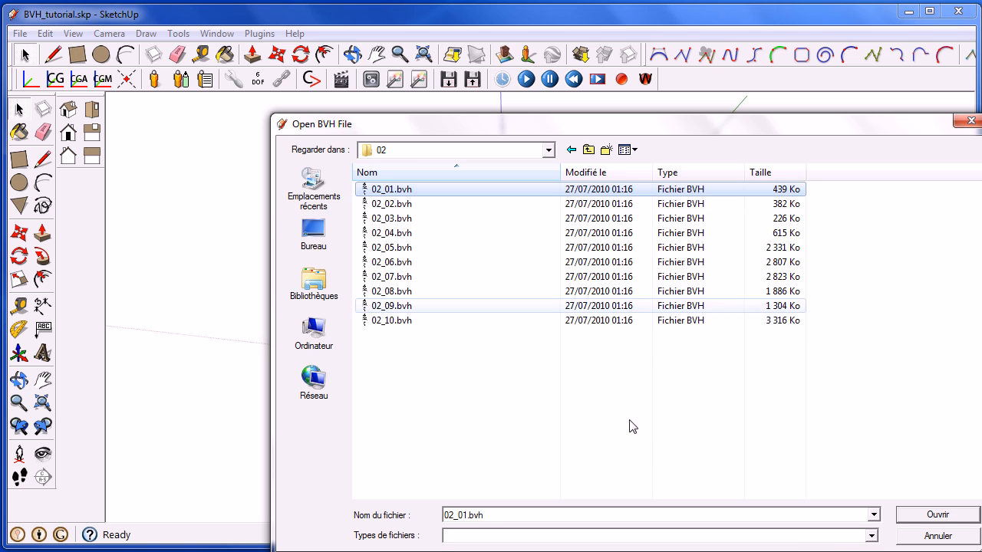
pyautogui.click(938, 519)
pyautogui.scroll(-1, 422, 285)
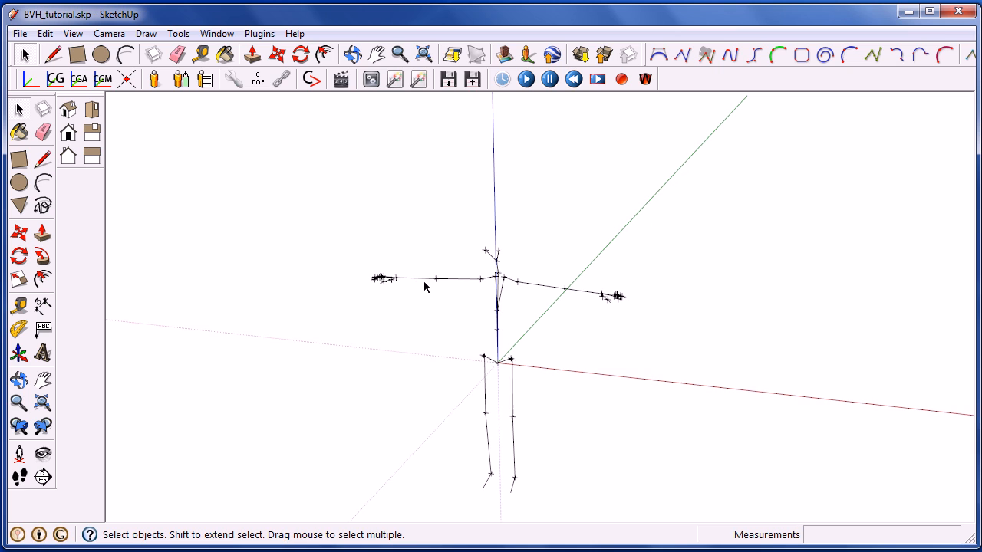
pyautogui.keyDown('shift'); pyautogui.moveTo(315, 323); pyautogui.dragTo(331, 277, button='middle'); pyautogui.keyUp('shift')
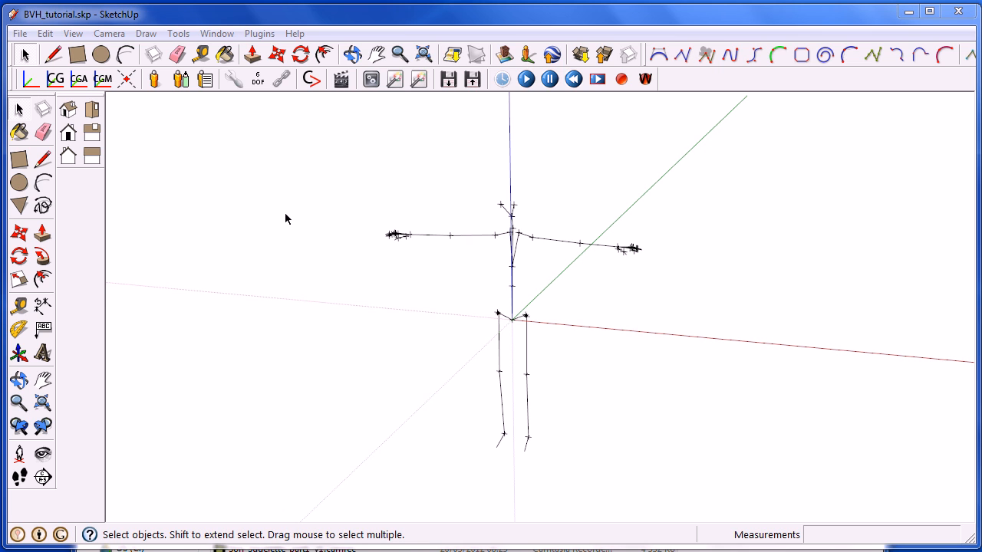
# - Display the layer list and toggle the bvhBones and bvhJoints layers off and on to inspect what each contains
pyautogui.click(217, 33)
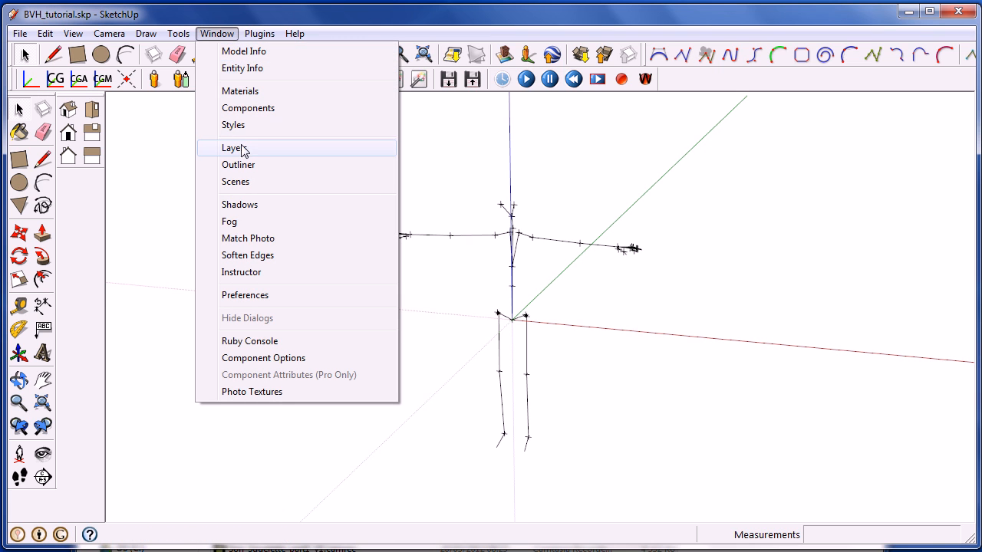
pyautogui.click(257, 158)
pyautogui.moveTo(199, 168); pyautogui.dragTo(255, 151)
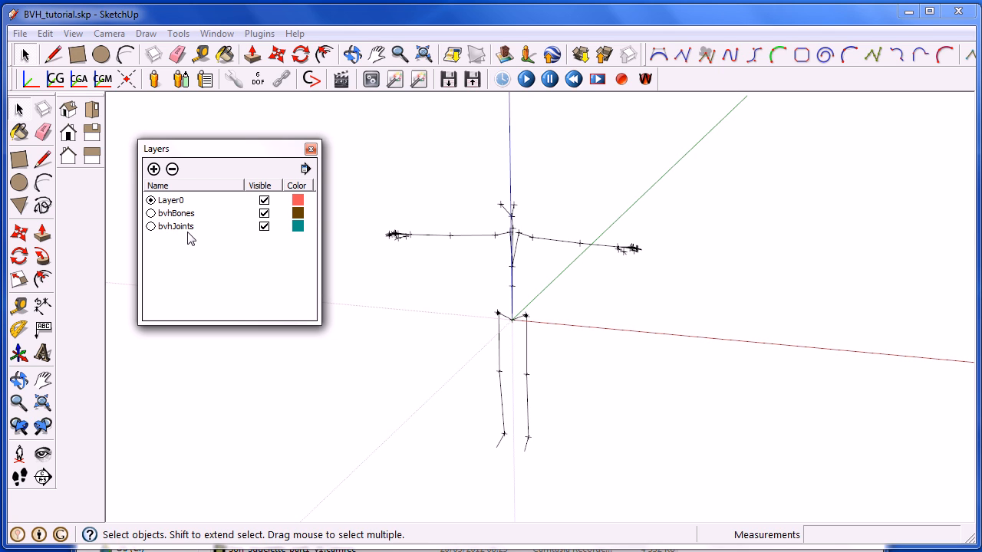
pyautogui.click(265, 214)
pyautogui.click(264, 214)
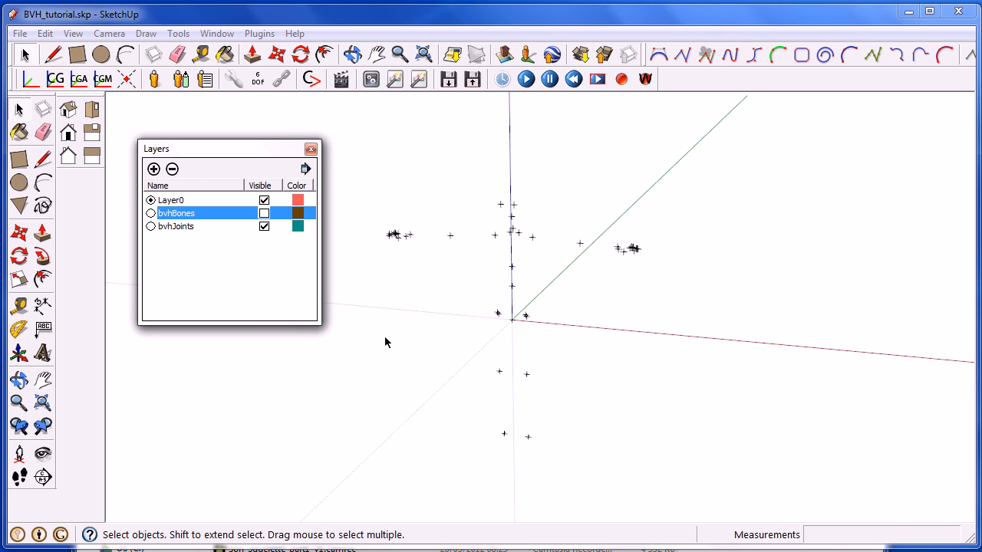
pyautogui.click(264, 213)
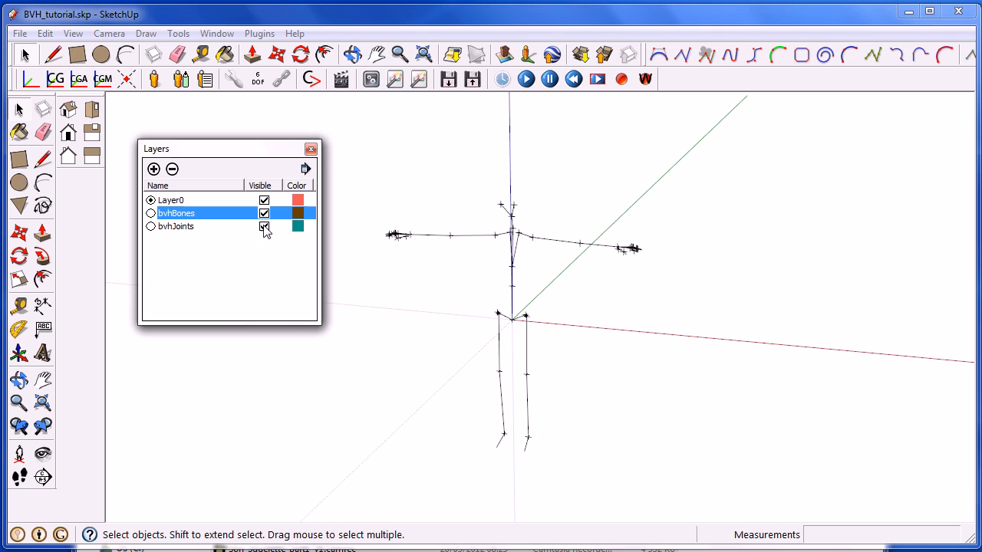
pyautogui.click(264, 226)
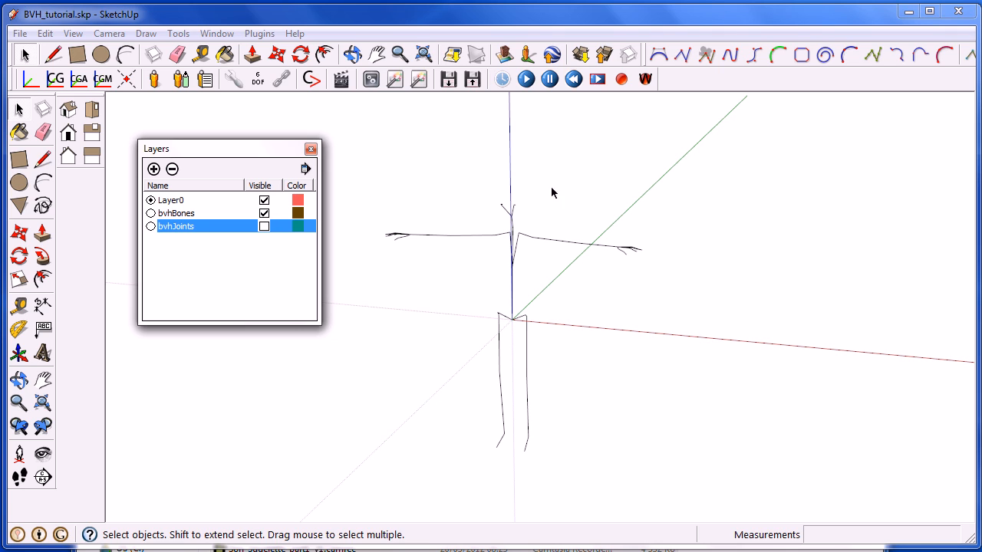
pyautogui.click(263, 227)
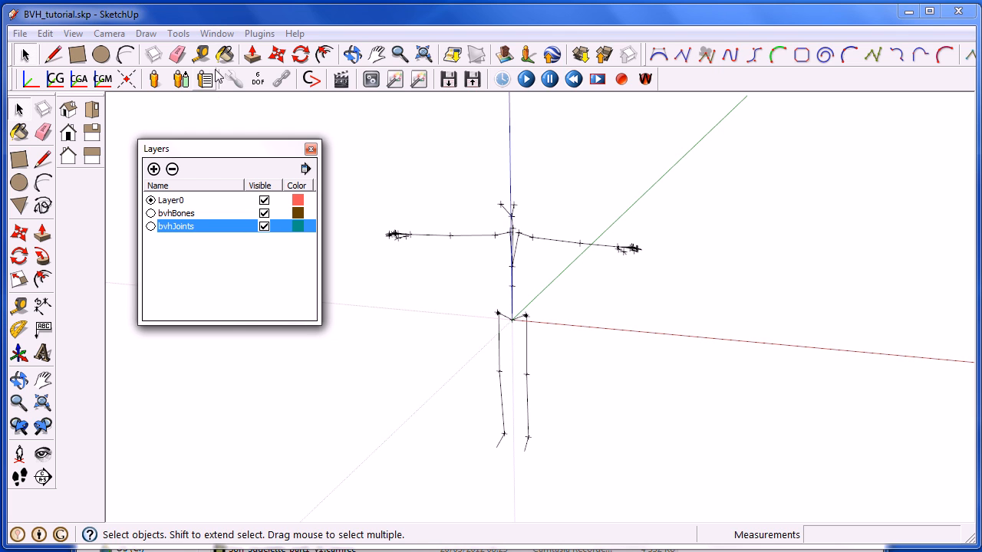
# - Display the Outliner and expand the abdomen, lButtock and rButtock groups beneath hip
pyautogui.click(217, 36)
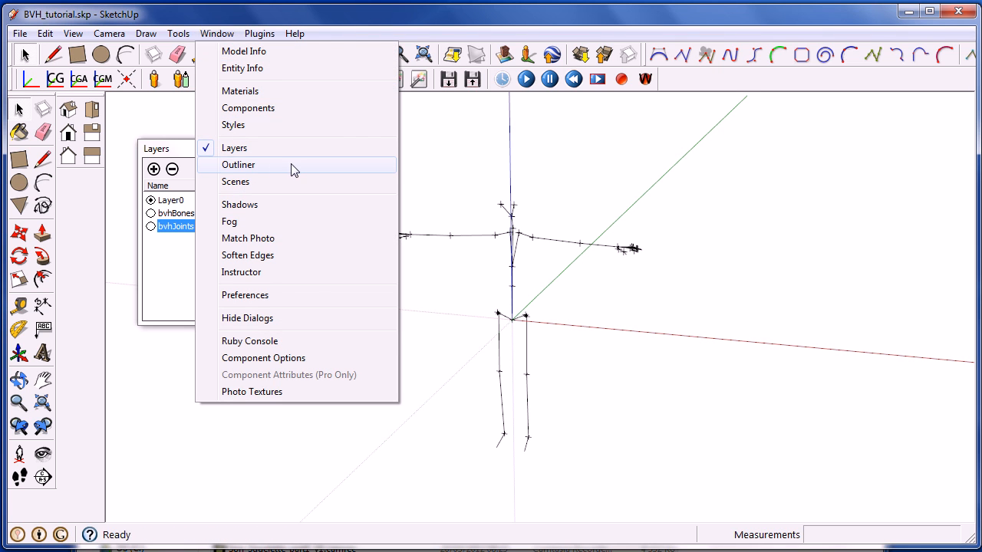
pyautogui.click(291, 170)
pyautogui.moveTo(767, 132); pyautogui.dragTo(792, 118)
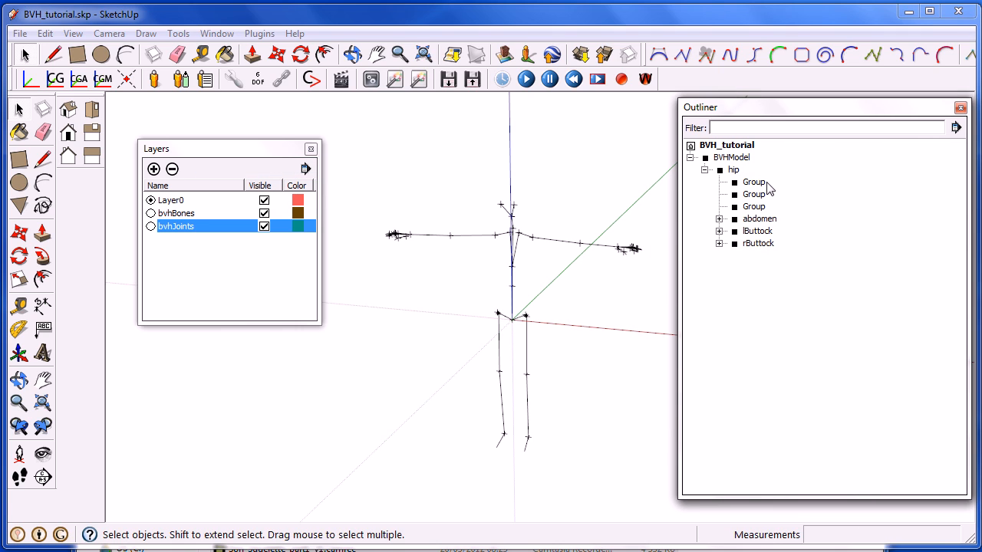
pyautogui.click(718, 218)
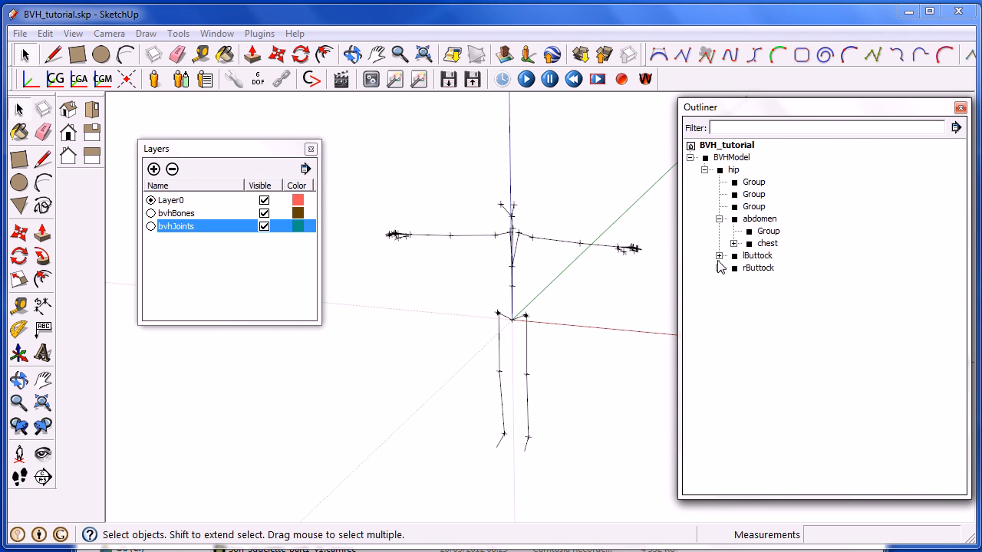
pyautogui.click(719, 255)
pyautogui.click(718, 292)
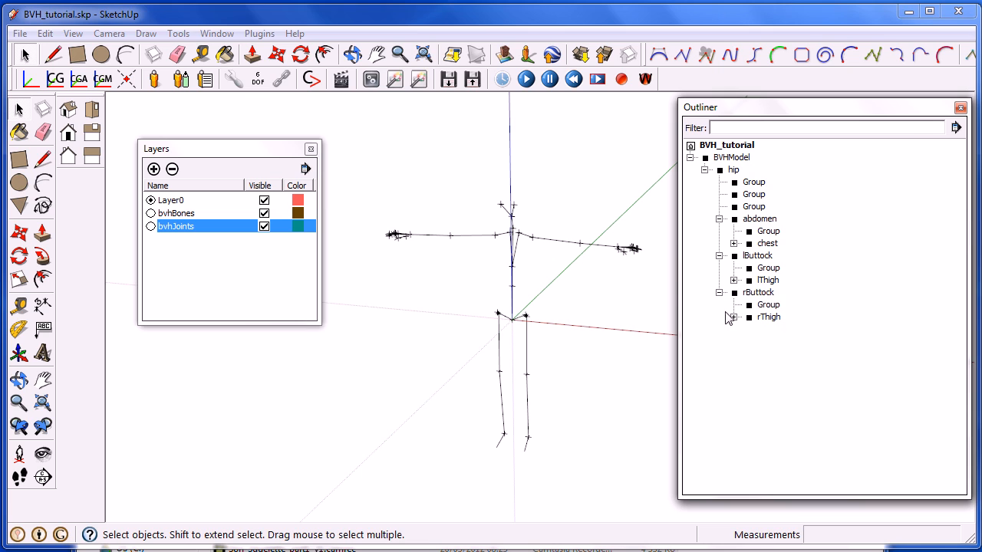
# - Inspect the skeleton's hip, abdomen and chest groups by selecting each in turn, and expand chest to inspect lCollar
pyautogui.click(735, 171)
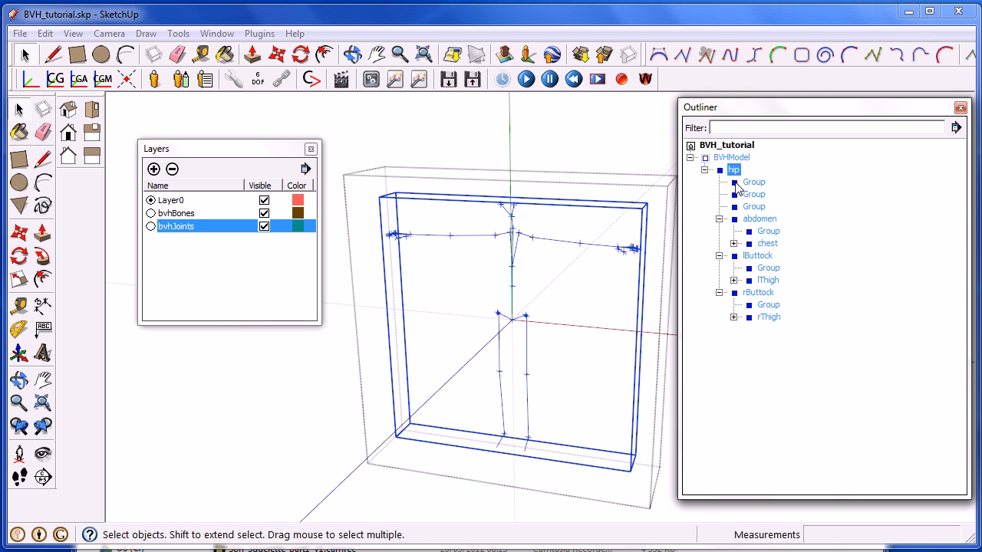
pyautogui.click(759, 219)
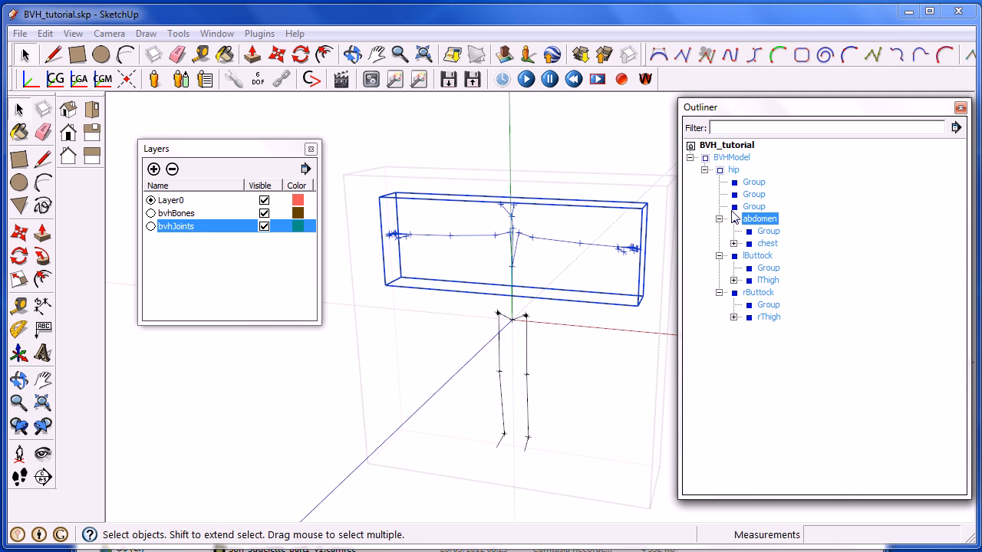
pyautogui.click(767, 243)
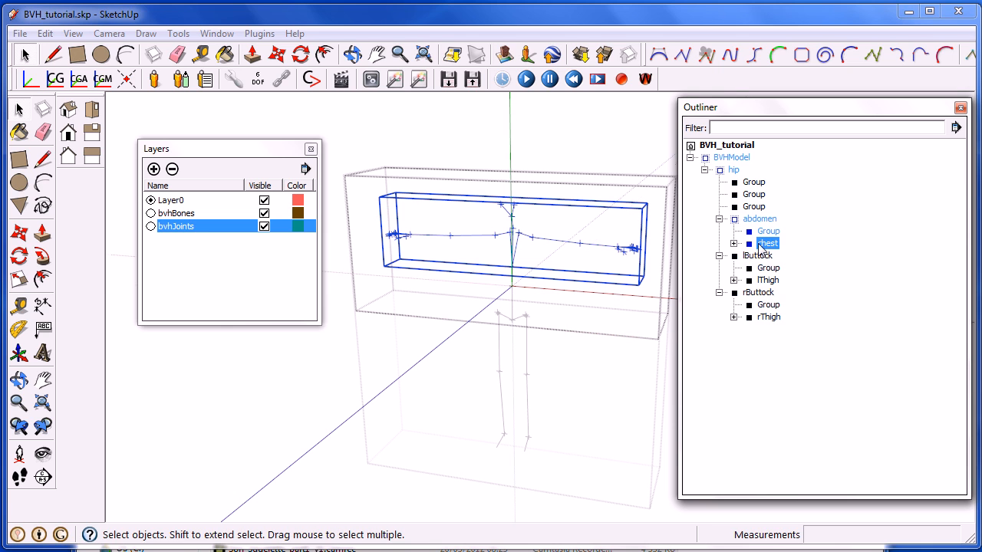
pyautogui.click(733, 243)
pyautogui.click(782, 293)
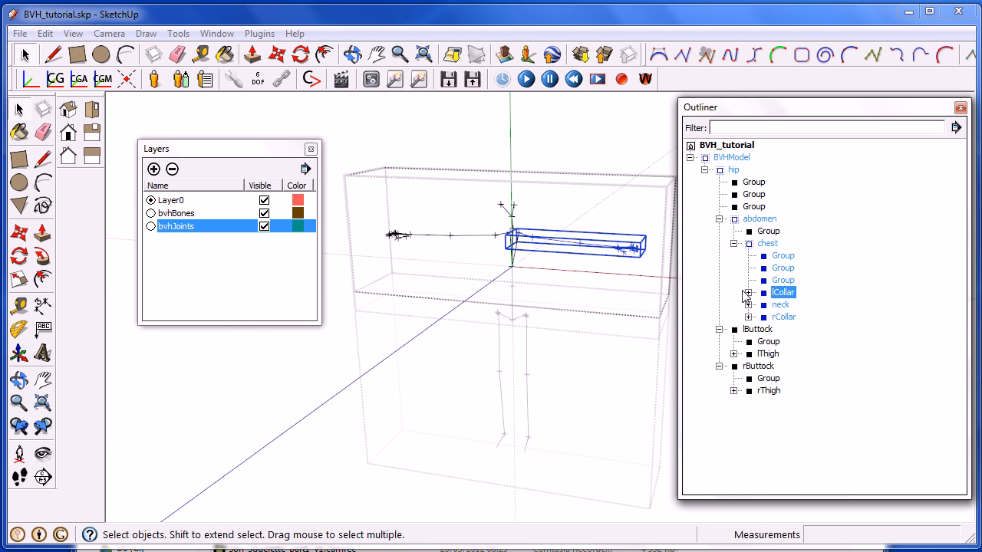
# - Expand the left arm hierarchy from lCollar through lShldr, lForeArm and lHand, inspecting the nested groups down to lIndex1
pyautogui.click(747, 292)
pyautogui.click(796, 316)
pyautogui.click(763, 316)
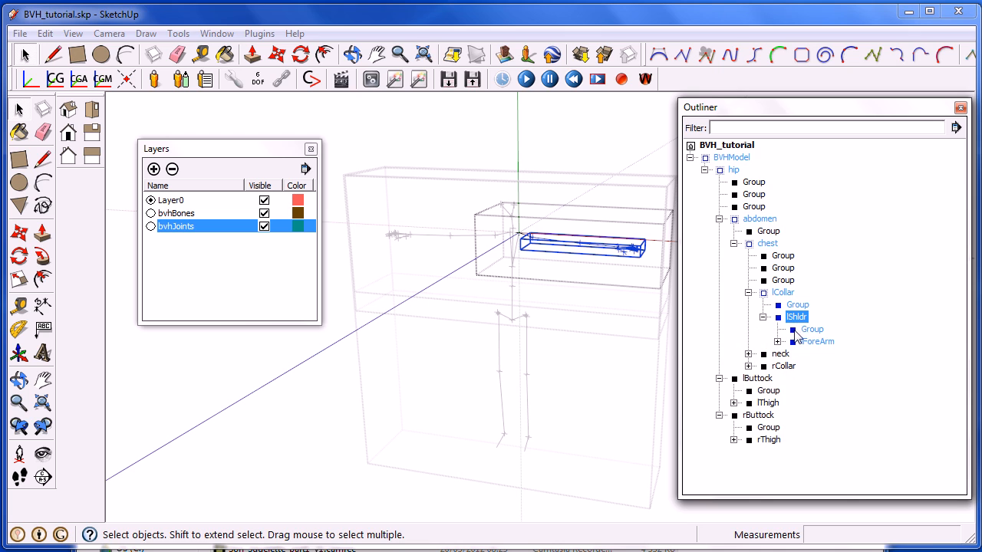
pyautogui.click(815, 342)
pyautogui.click(778, 342)
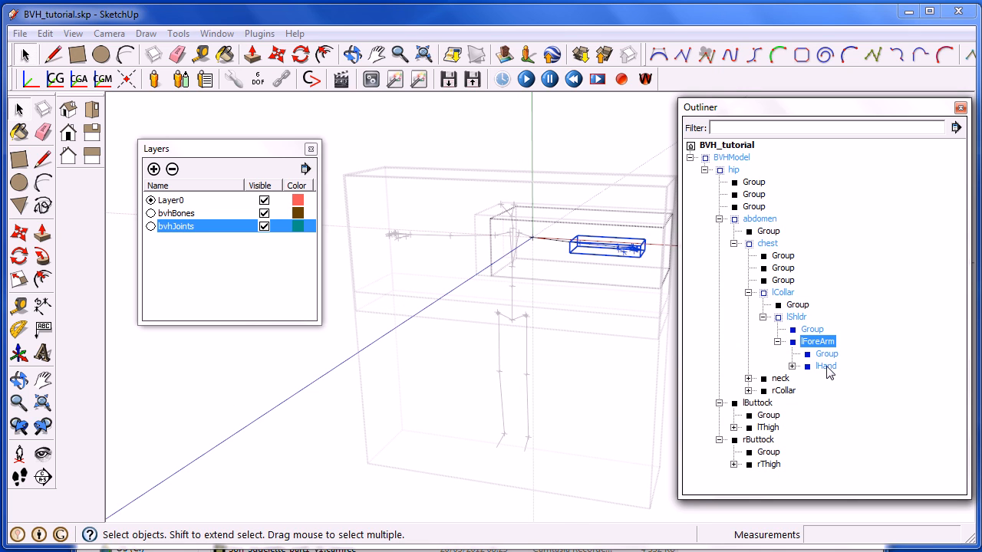
pyautogui.click(826, 365)
pyautogui.click(792, 366)
pyautogui.click(844, 428)
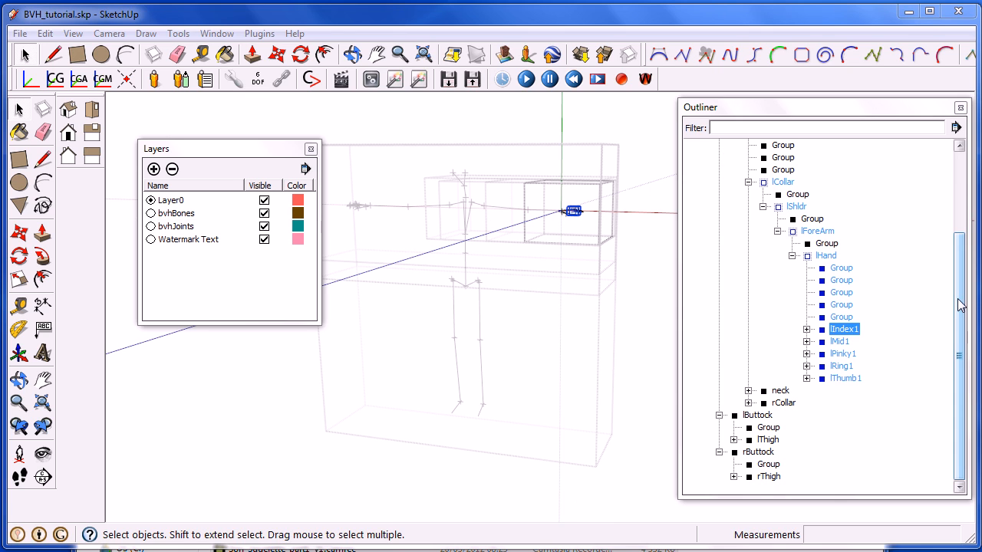
# - Select the top-level BVHModel group to highlight the whole skeleton, then close the Outliner and layer list and clear the selection
pyautogui.moveTo(958, 305); pyautogui.dragTo(958, 215)
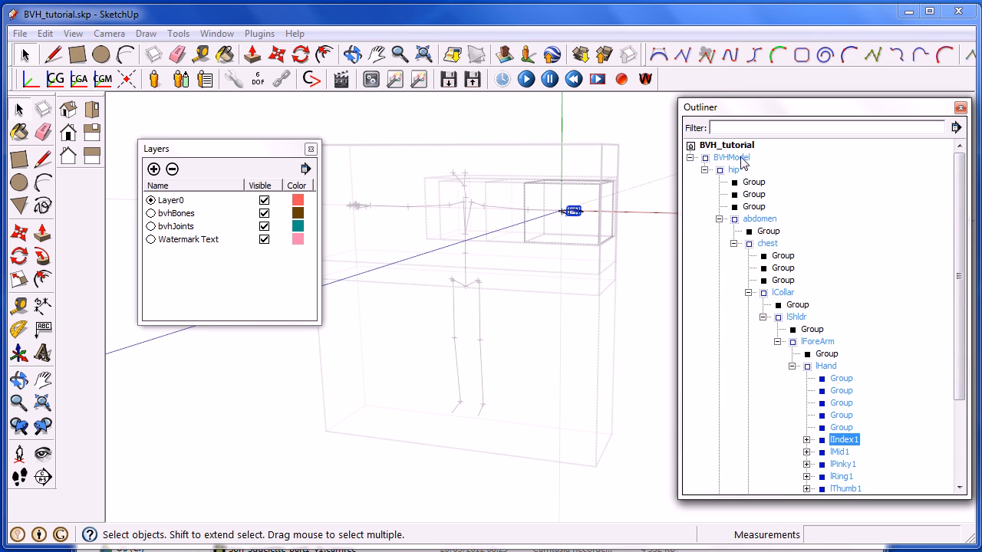
pyautogui.click(731, 157)
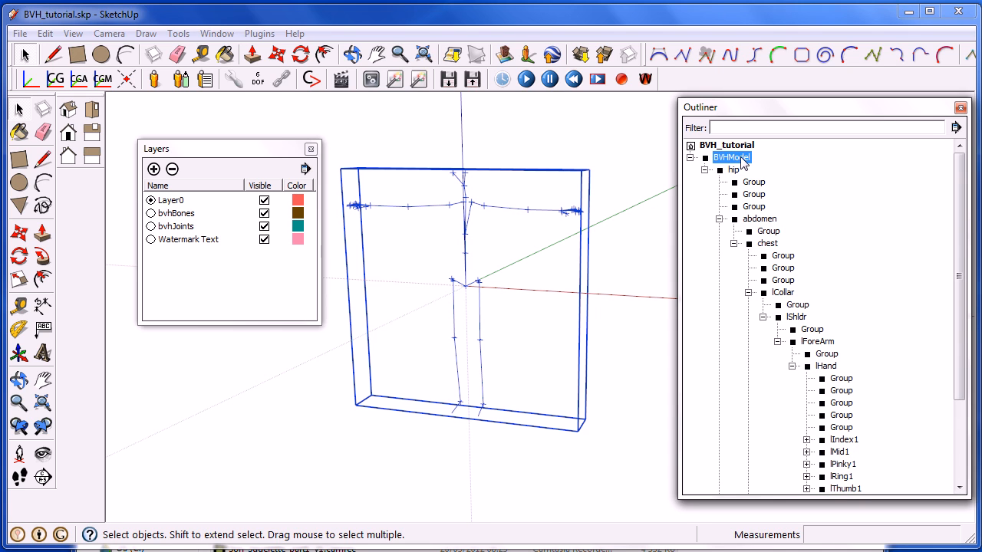
pyautogui.click(960, 107)
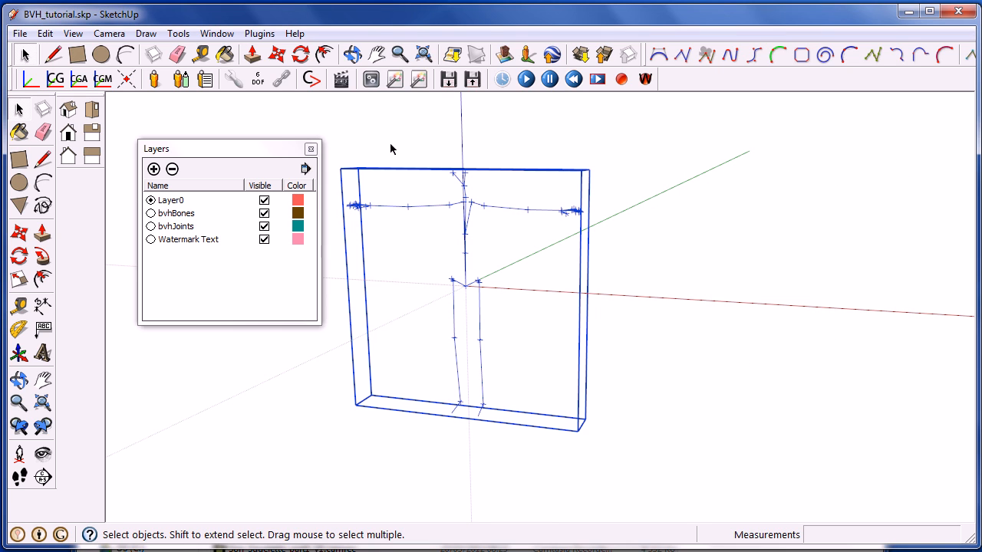
pyautogui.click(311, 148)
pyautogui.click(276, 182)
# - Play the imported motion on the skeleton twice, resetting it to the start pose after each run
pyautogui.scroll(-2, 282, 187)
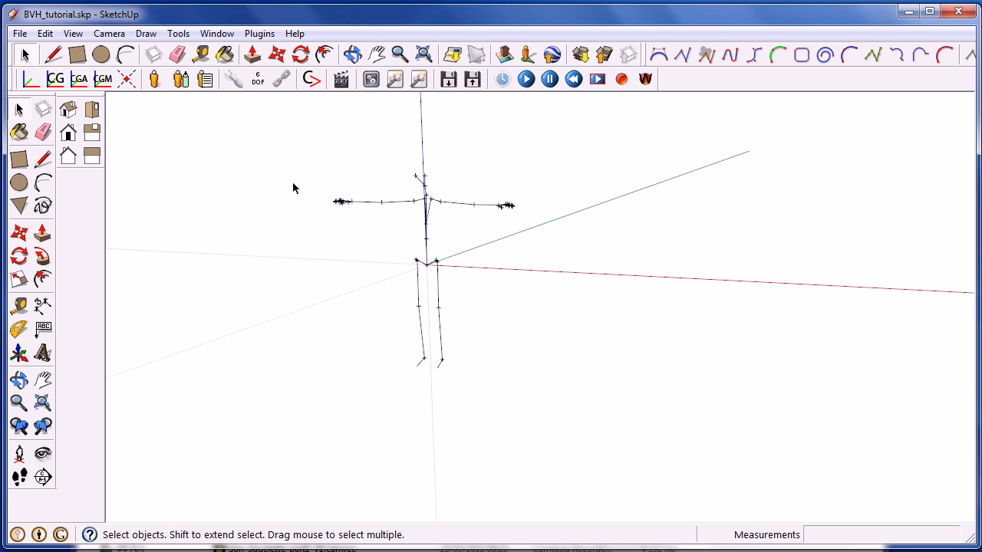
pyautogui.click(526, 79)
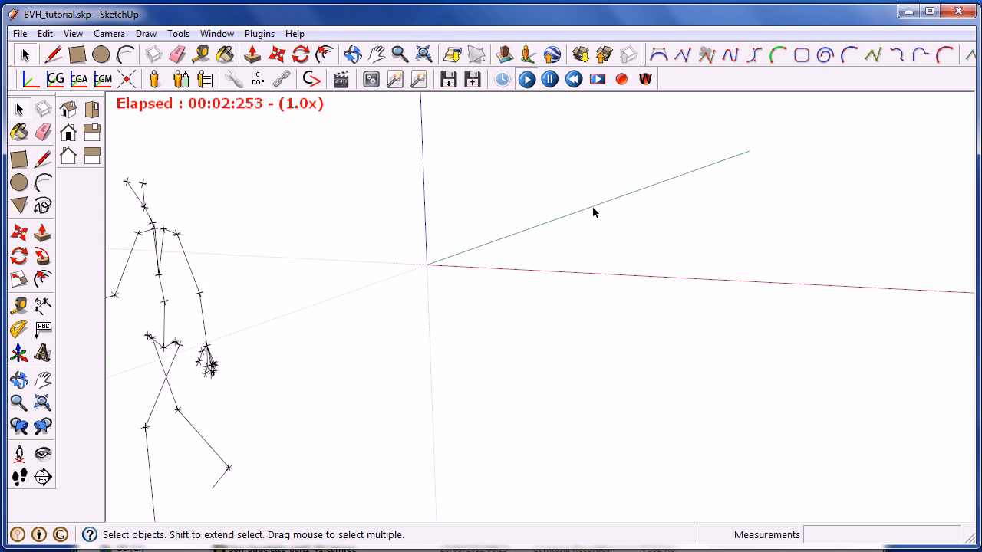
pyautogui.scroll(-2, 593, 207)
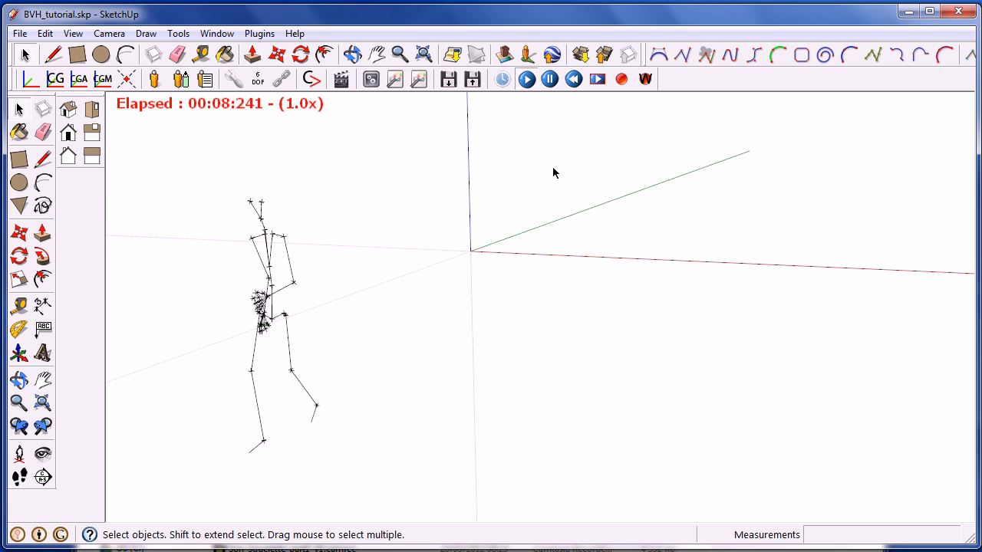
pyautogui.click(574, 79)
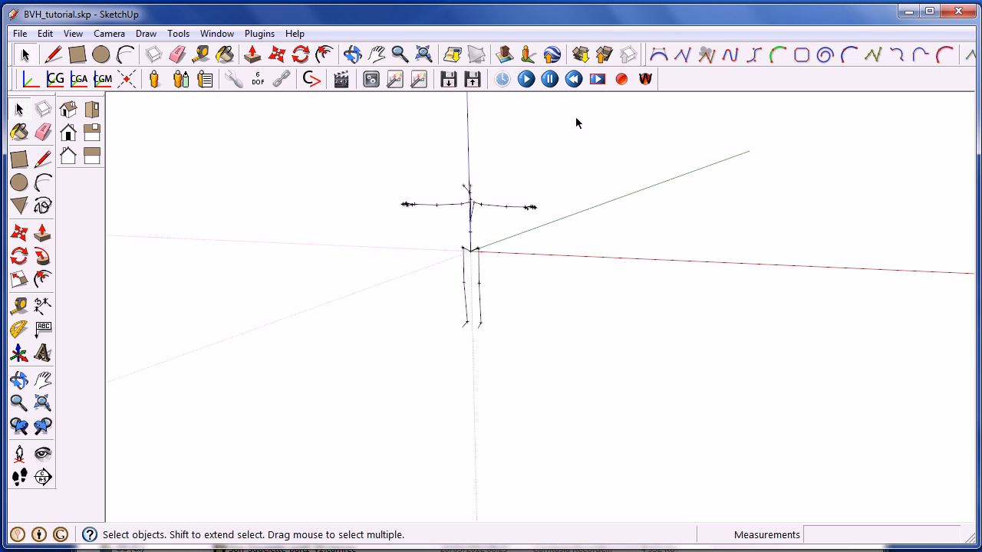
pyautogui.click(526, 79)
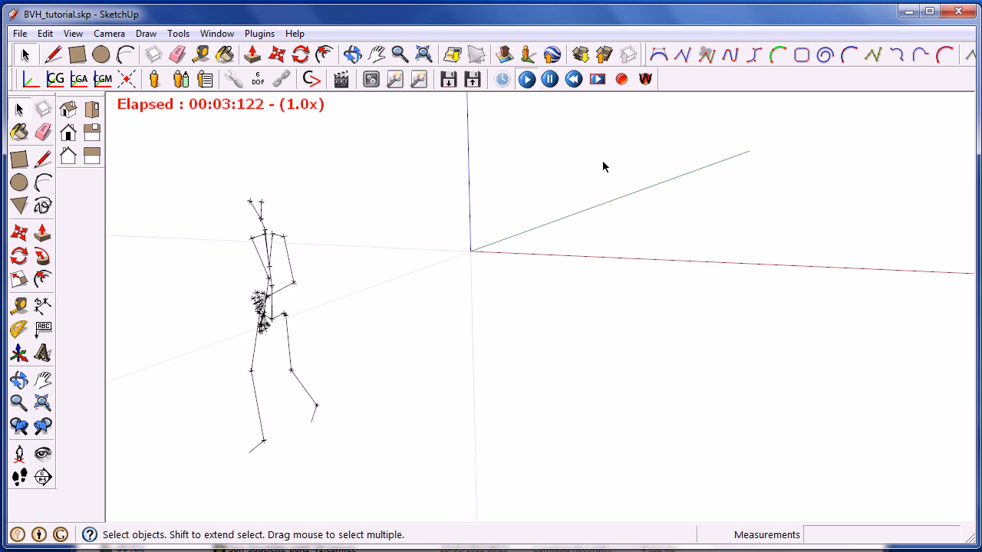
pyautogui.click(574, 79)
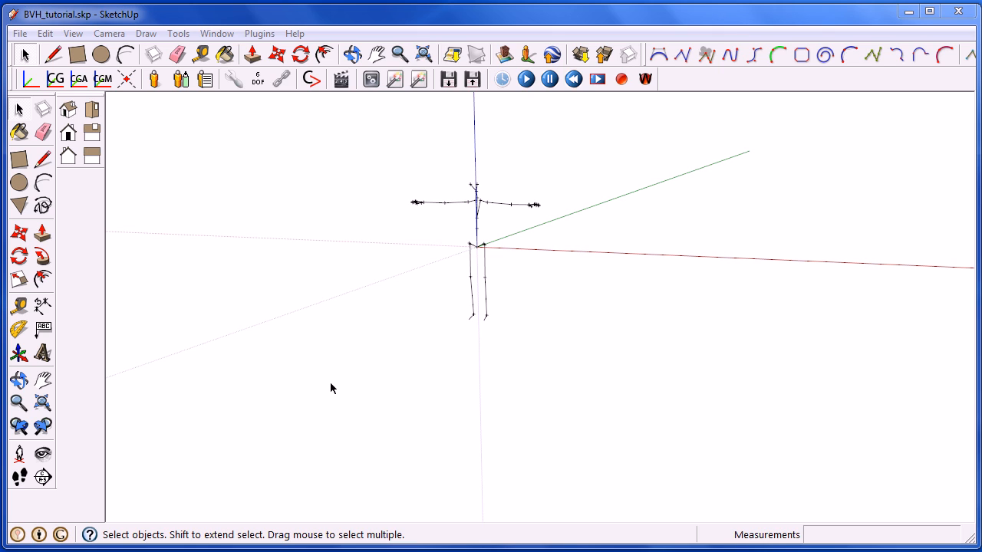
# - Open the 3D Warehouse from SketchUp and search for models matching "SAT BVH tutorial"
pyautogui.click(20, 33)
pyautogui.moveTo(68, 256)
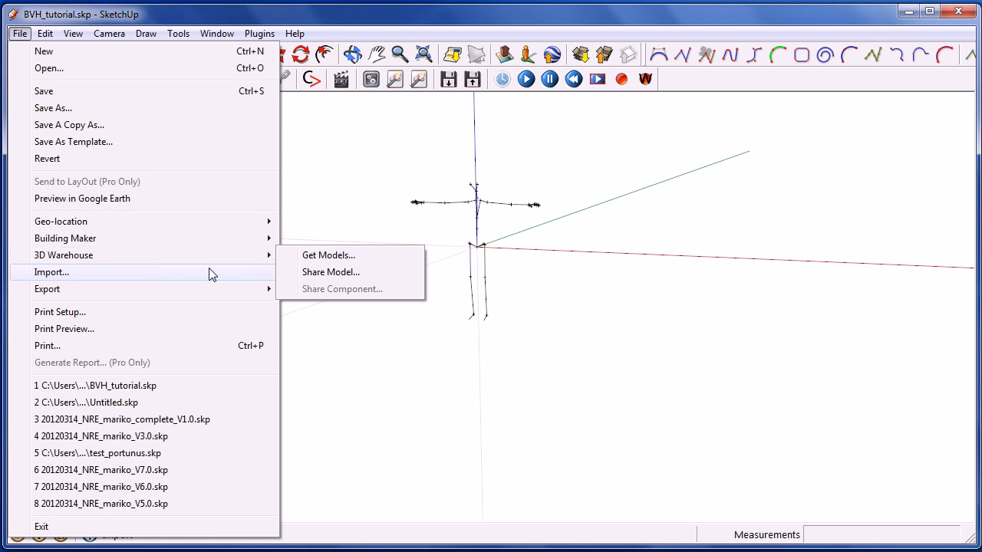
pyautogui.click(335, 259)
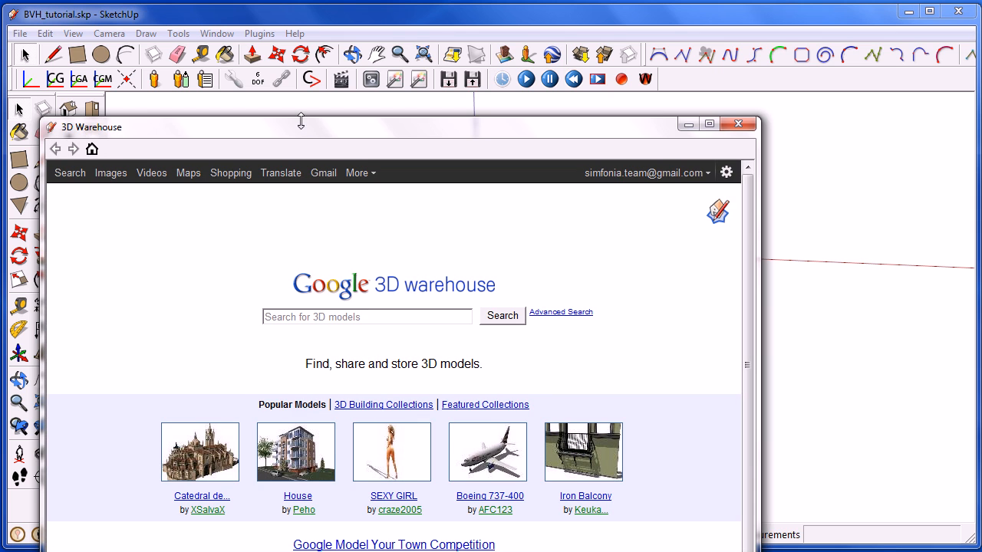
pyautogui.moveTo(303, 128); pyautogui.dragTo(441, 22)
pyautogui.click(435, 209)
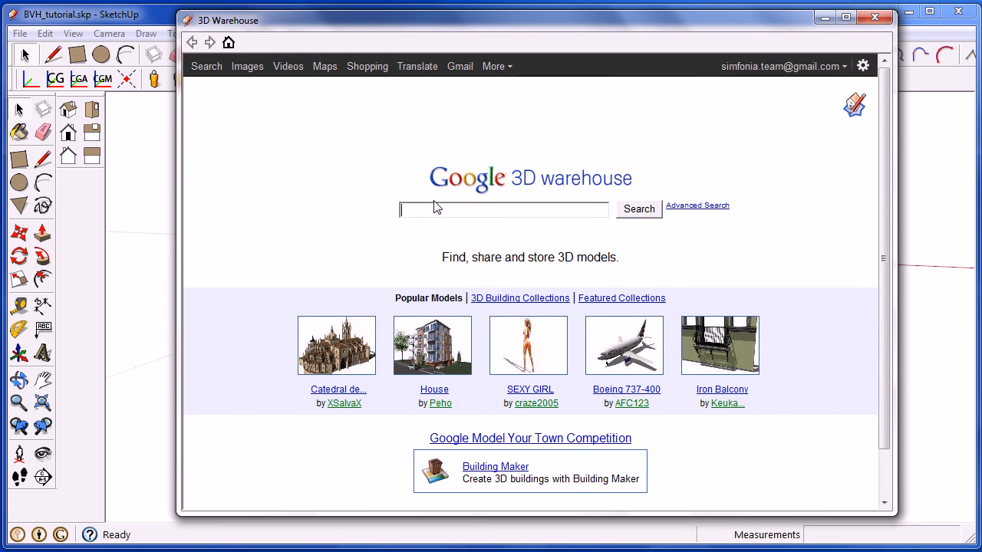
pyautogui.write('SAT BVH tutorial')
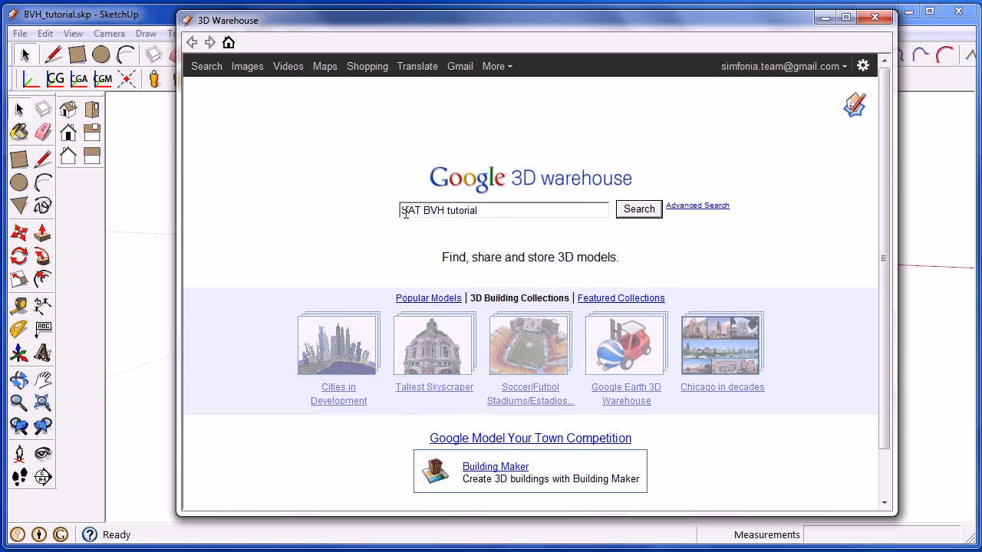
pyautogui.click(637, 208)
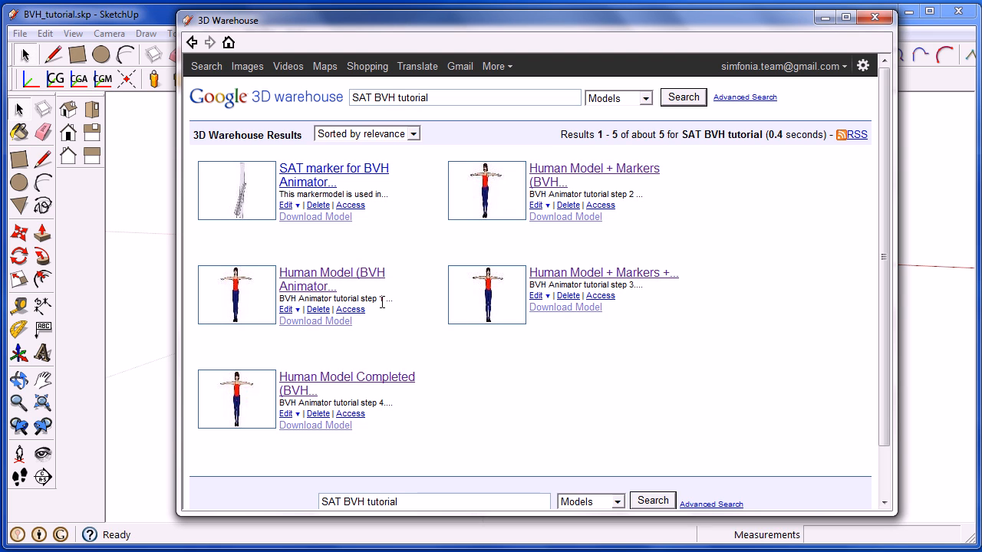
# - Load the Human Model for BVH Animator tutorial step 1 directly into the current model and place it beside the skeleton
pyautogui.click(303, 322)
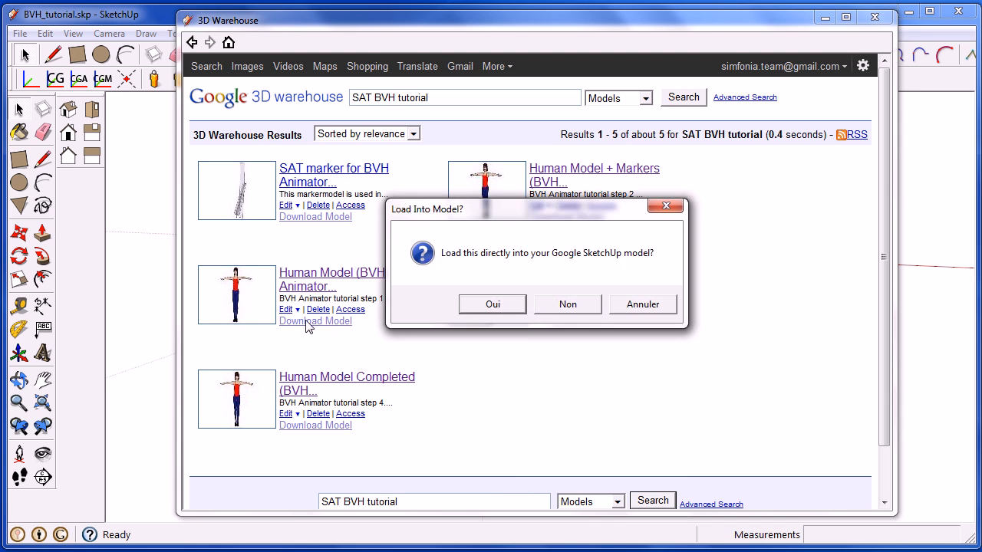
pyautogui.click(493, 306)
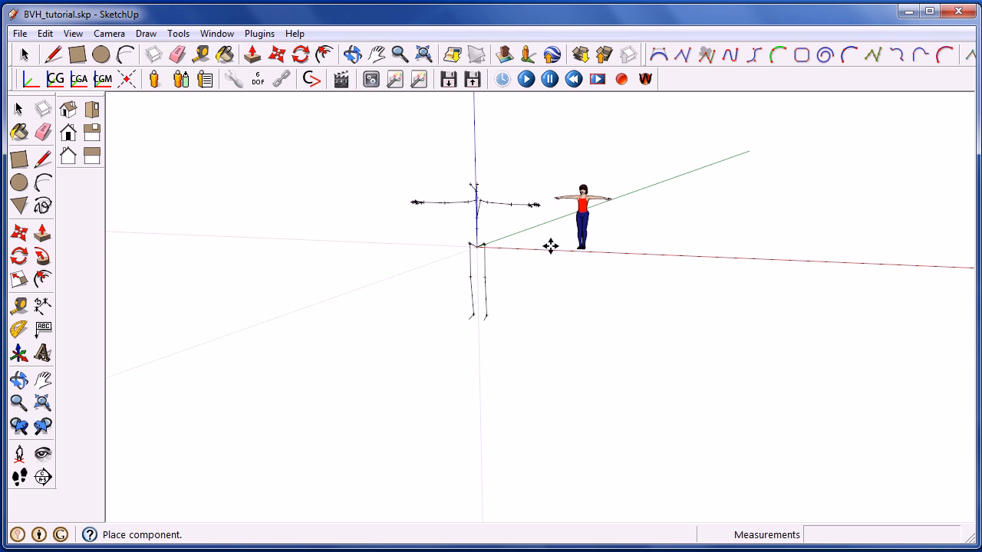
pyautogui.click(550, 246)
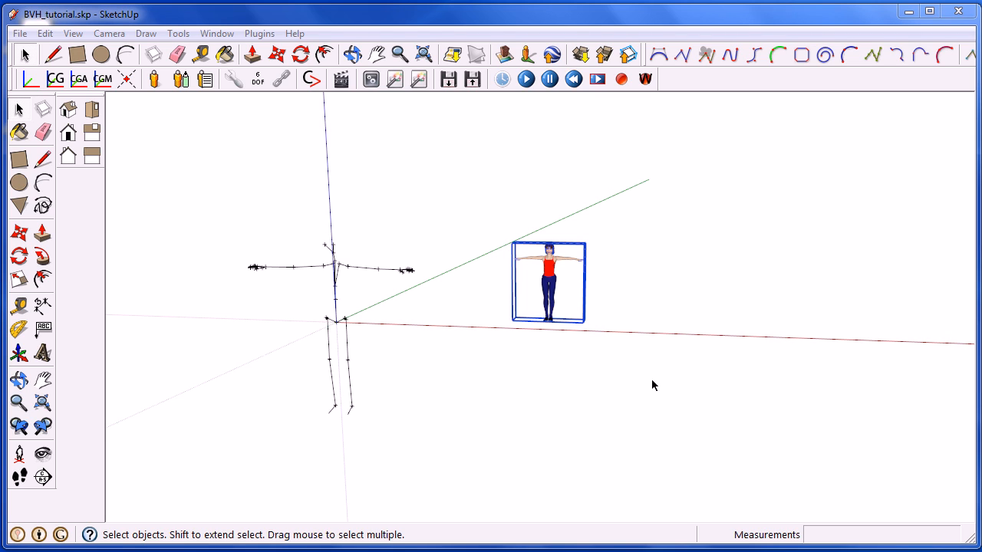
# - Open the human model component for editing, select everything inside to examine its separate body-part groups, and leave the component
pyautogui.moveTo(541, 337); pyautogui.dragTo(573, 334, button='middle')
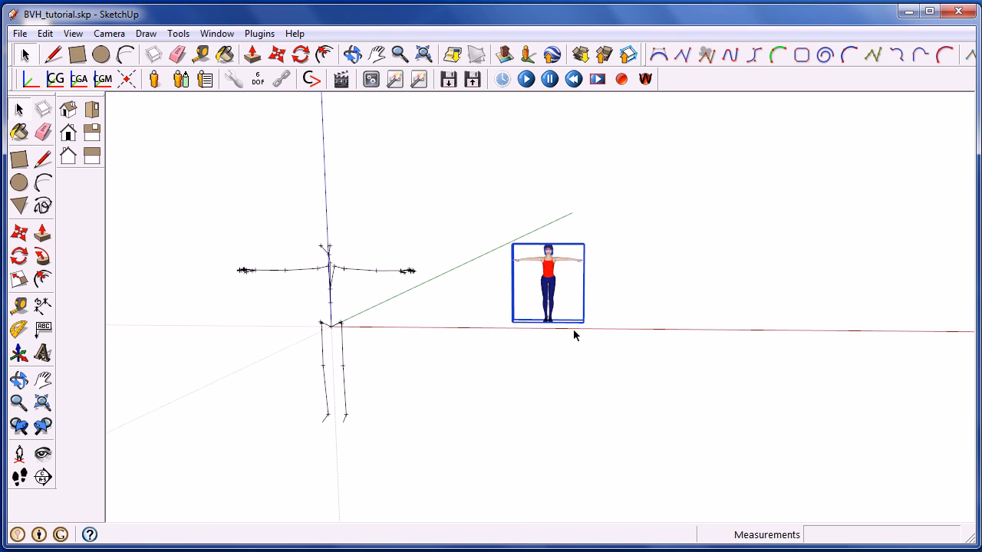
pyautogui.scroll(5, 552, 291)
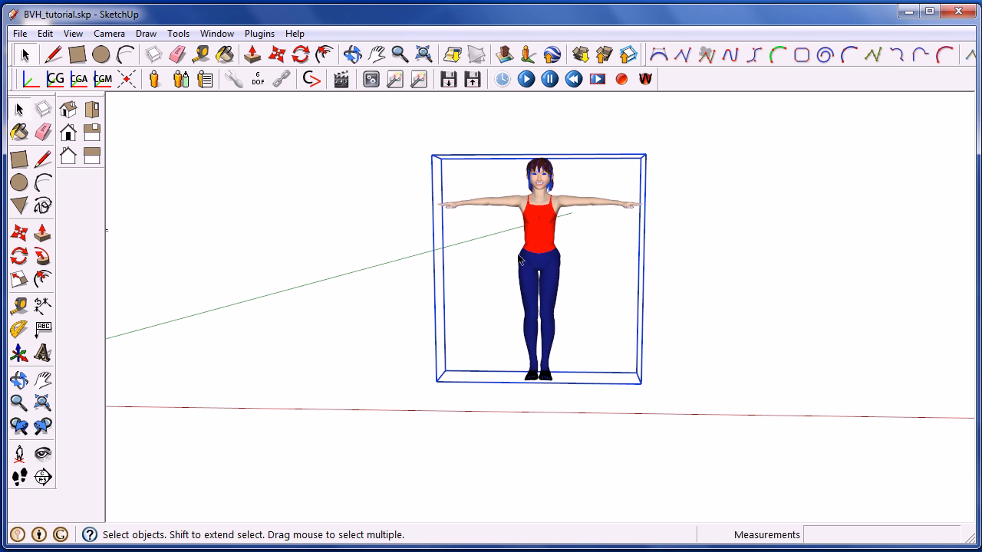
pyautogui.doubleClick(541, 212)
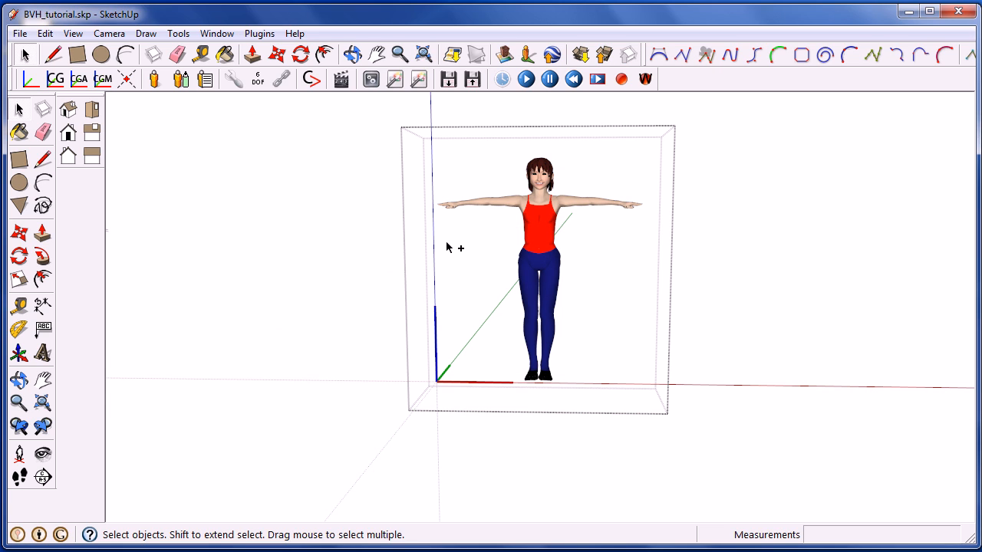
pyautogui.hotkey('ctrl', 'a')
pyautogui.scroll(3, 535, 211)
pyautogui.scroll(1, 491, 196)
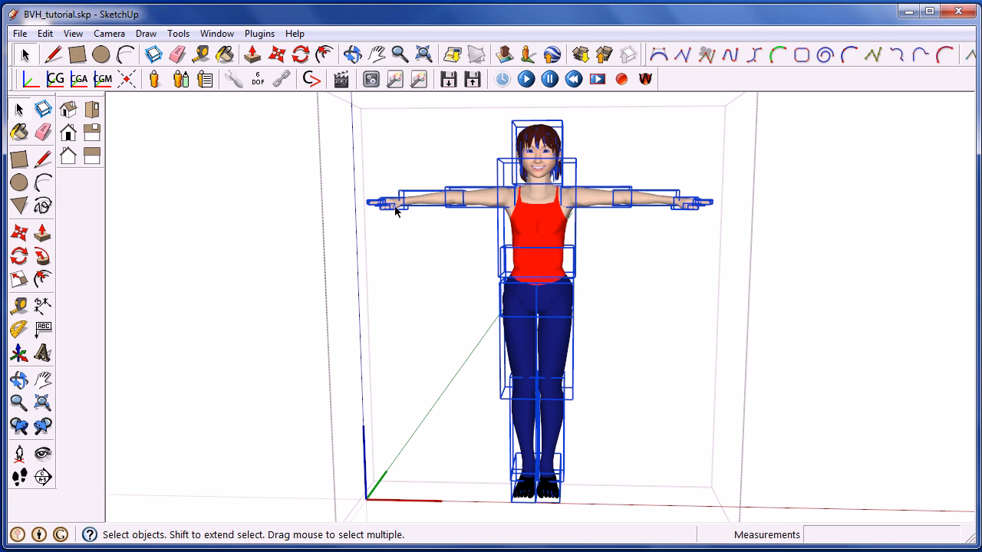
pyautogui.scroll(-1, 248, 235)
pyautogui.click(247, 230)
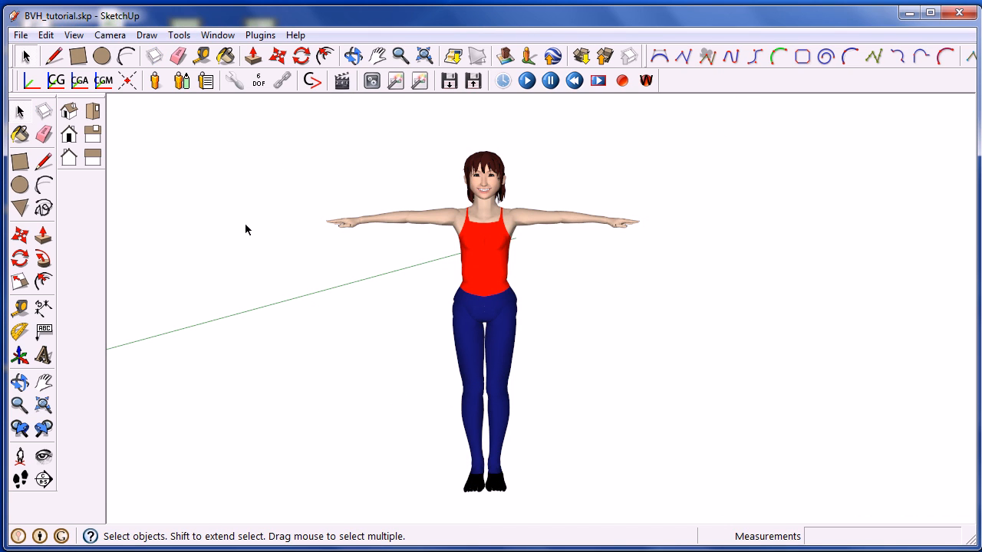
# - Display the Outliner and expand the Human Model component and BVHModel to read the names of the character's body-part groups
pyautogui.click(218, 36)
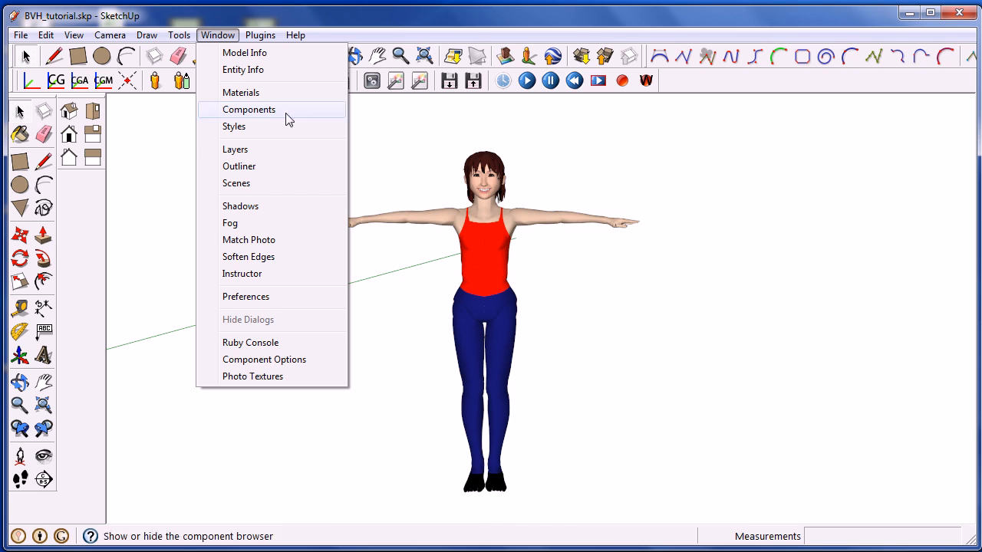
pyautogui.click(268, 170)
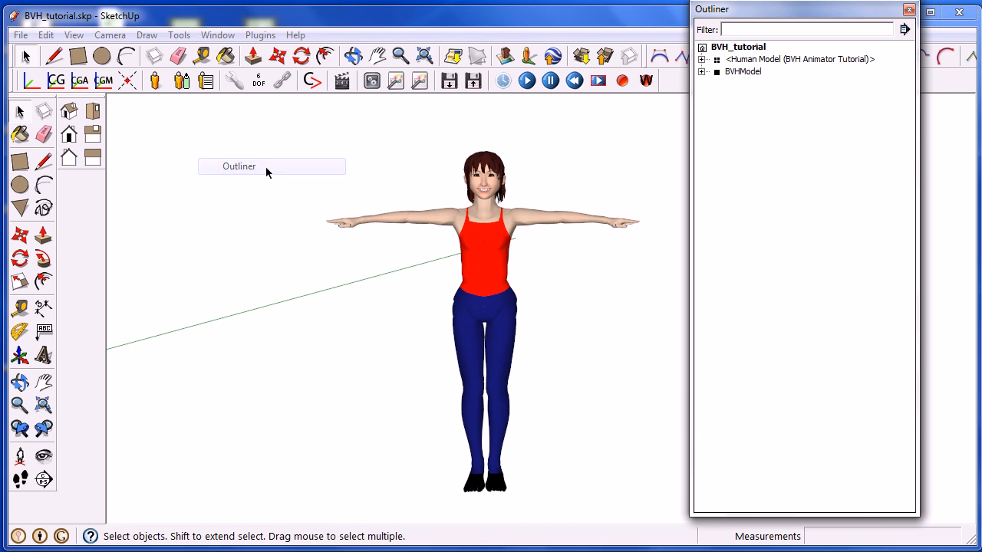
pyautogui.click(700, 59)
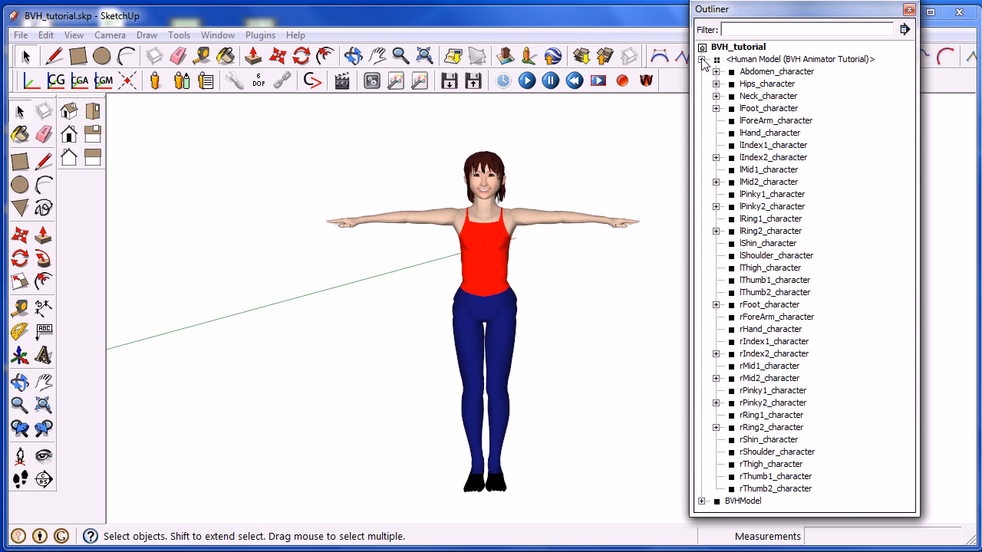
pyautogui.click(701, 500)
pyautogui.moveTo(913, 265); pyautogui.dragTo(909, 96)
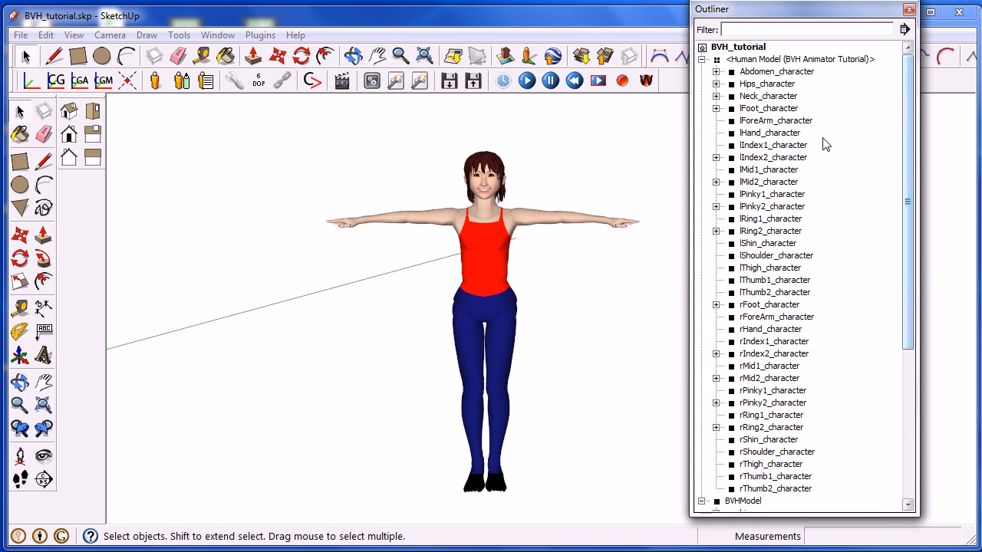
# - Compare the character's body-part groups with the nested skeleton by selecting lHand_character, lThumb2_character and rPinky1_character, plus the abdomen and lCollar groups
pyautogui.click(759, 133)
pyautogui.click(765, 292)
pyautogui.click(764, 391)
pyautogui.moveTo(904, 317); pyautogui.dragTo(867, 450)
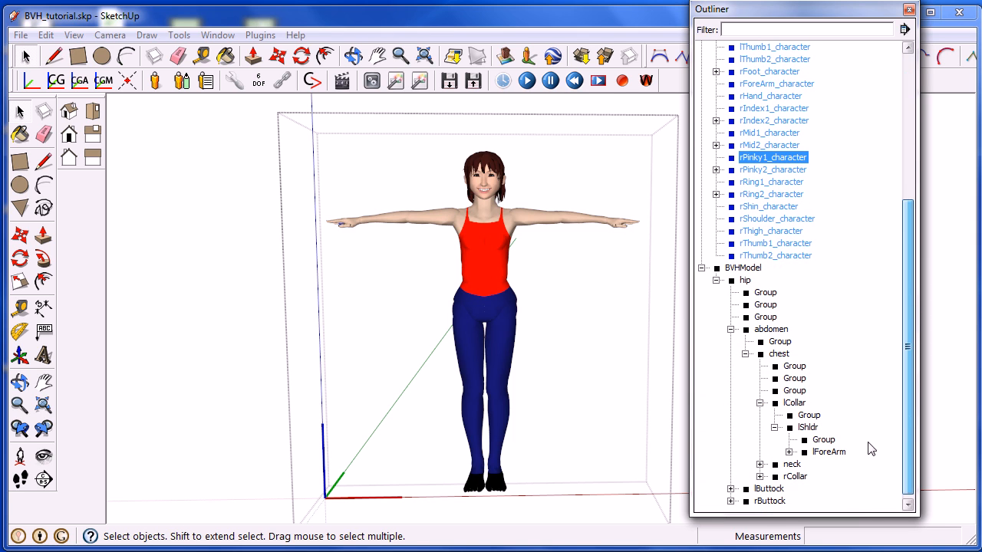
pyautogui.click(766, 330)
pyautogui.click(794, 402)
pyautogui.moveTo(906, 350); pyautogui.dragTo(908, 212)
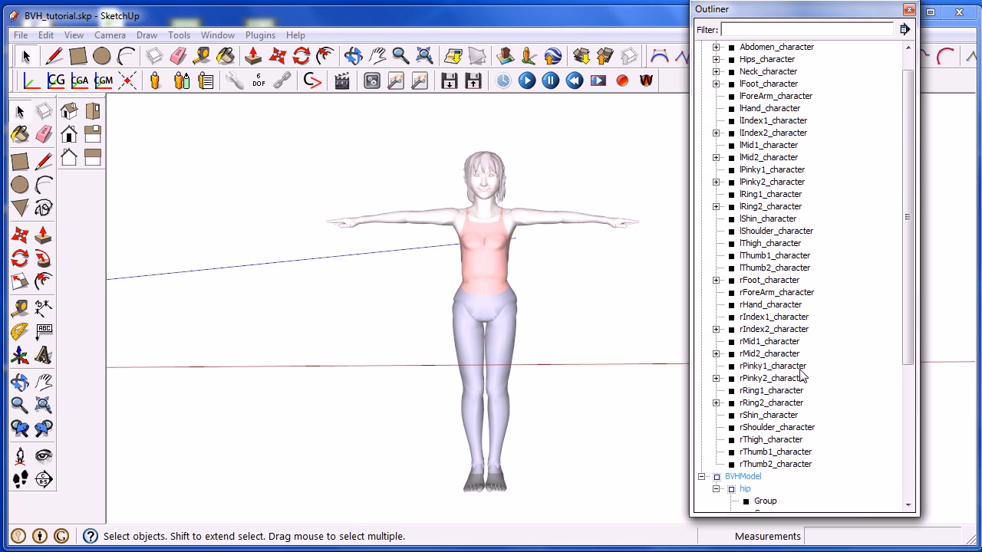
# - Compare lForeArm_character in the human model with the lForeArm group in the BVHModel skeleton by selecting each in the Outliner
pyautogui.moveTo(913, 329); pyautogui.dragTo(917, 285)
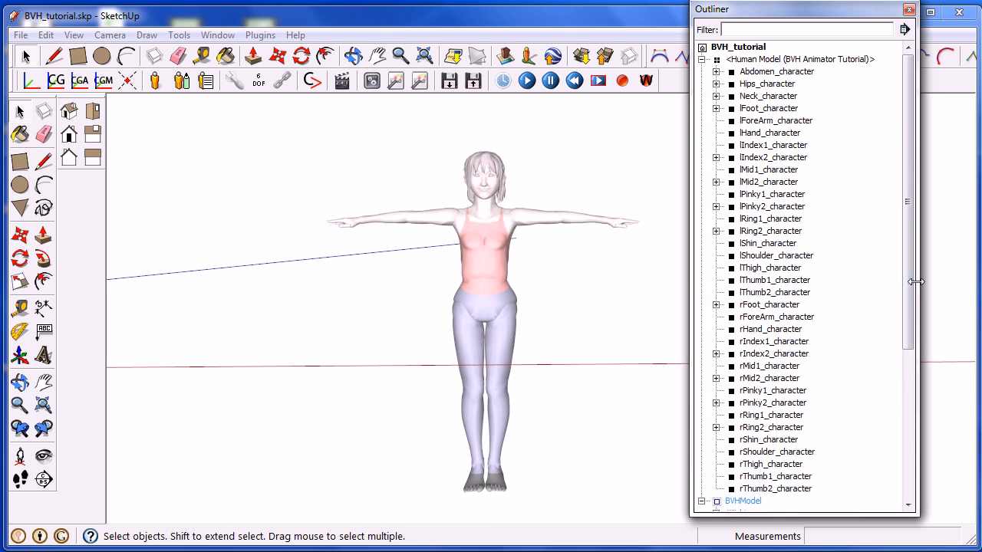
pyautogui.click(769, 122)
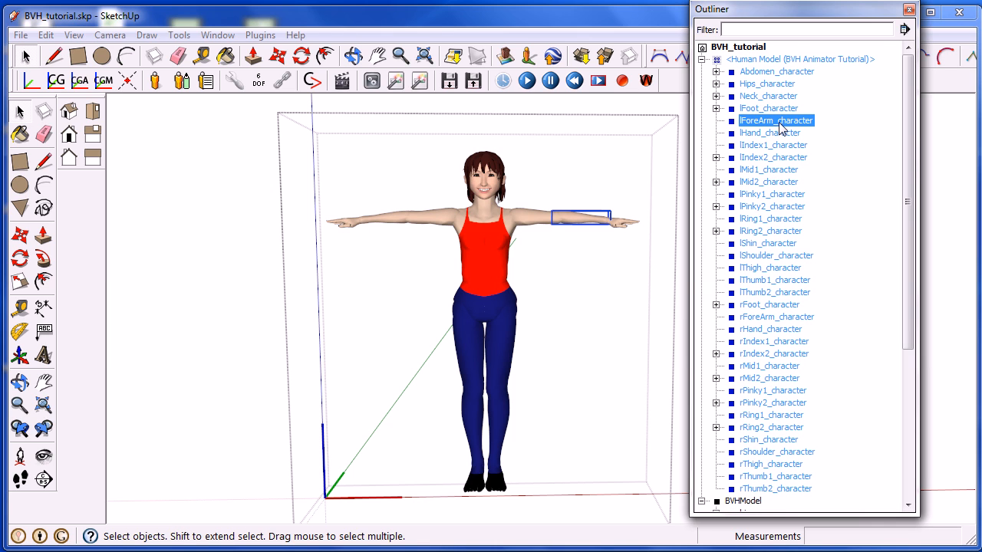
pyautogui.moveTo(911, 120); pyautogui.dragTo(912, 280)
pyautogui.click(235, 297)
pyautogui.scroll(-3, 278, 276)
pyautogui.moveTo(281, 277); pyautogui.dragTo(635, 397, button='middle')
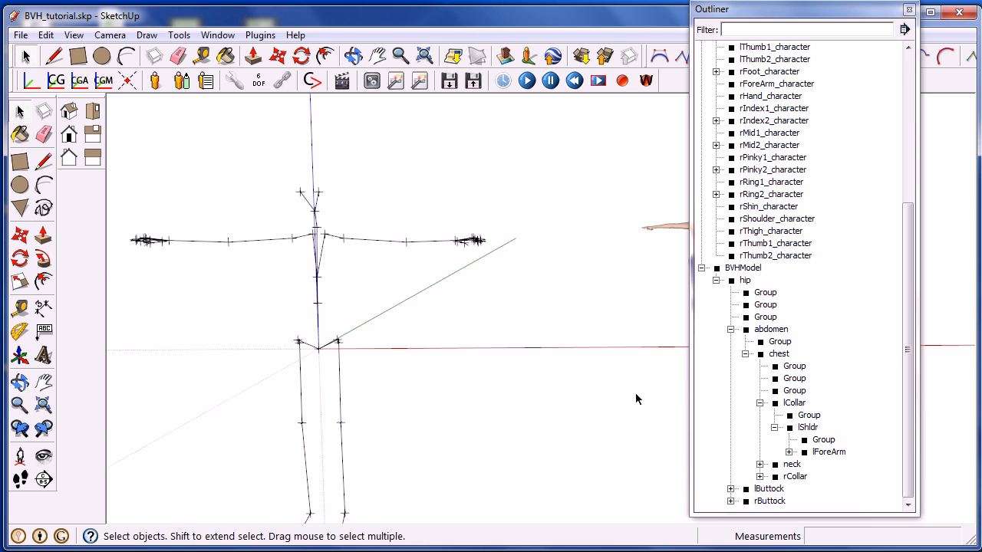
pyautogui.click(830, 453)
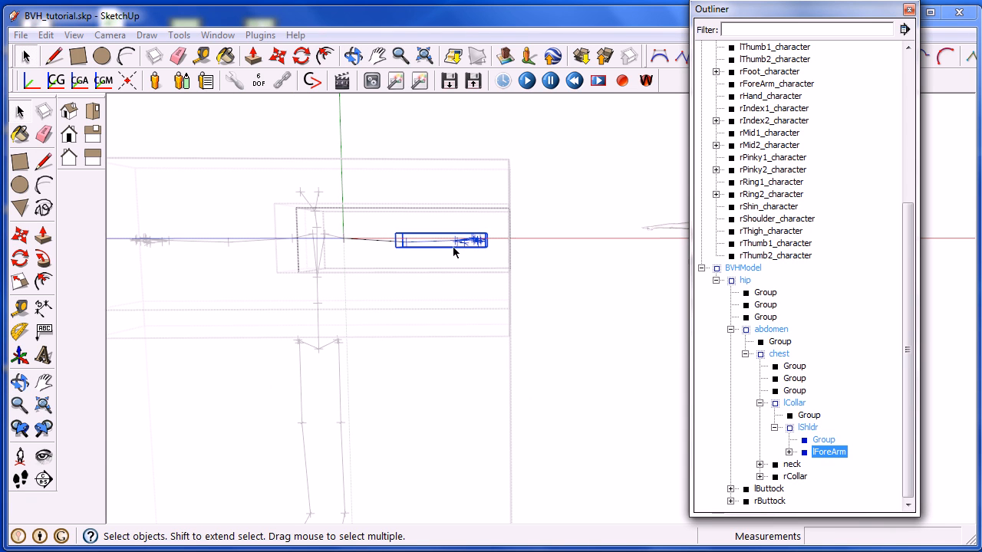
pyautogui.moveTo(909, 351); pyautogui.dragTo(924, 190)
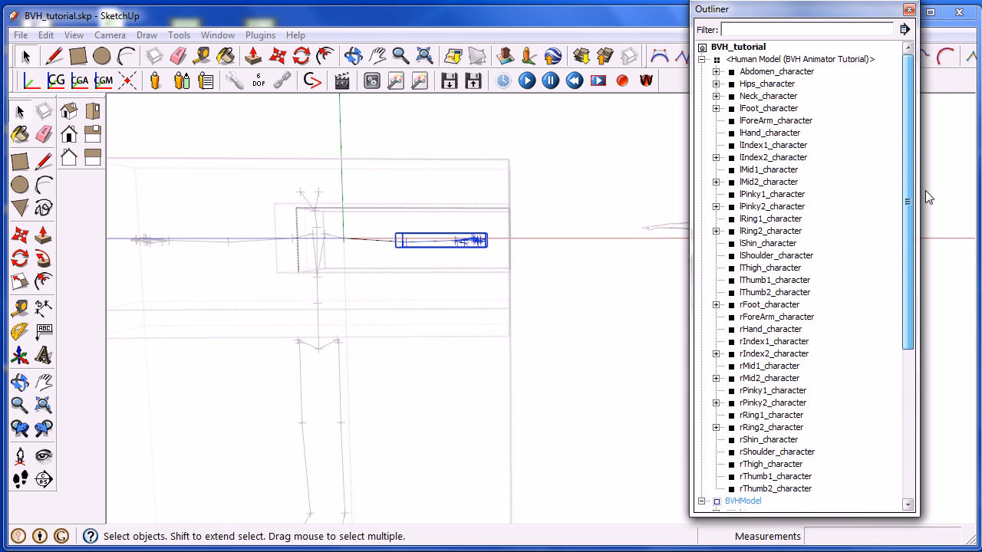
# - Collapse the Human Model component in the Outliner, clear the selection and close the Outliner
pyautogui.click(776, 61)
pyautogui.click(701, 60)
pyautogui.click(741, 47)
pyautogui.click(559, 138)
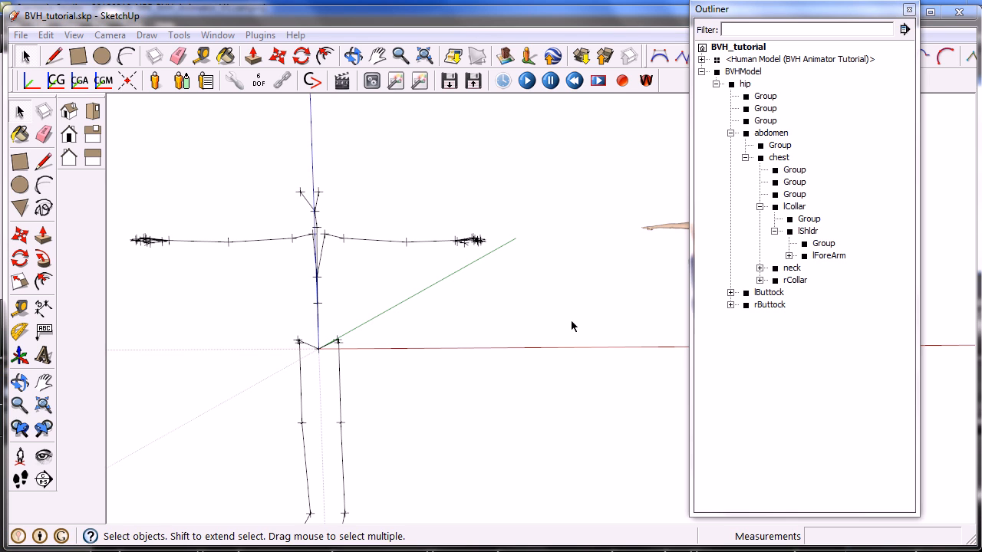
pyautogui.click(908, 9)
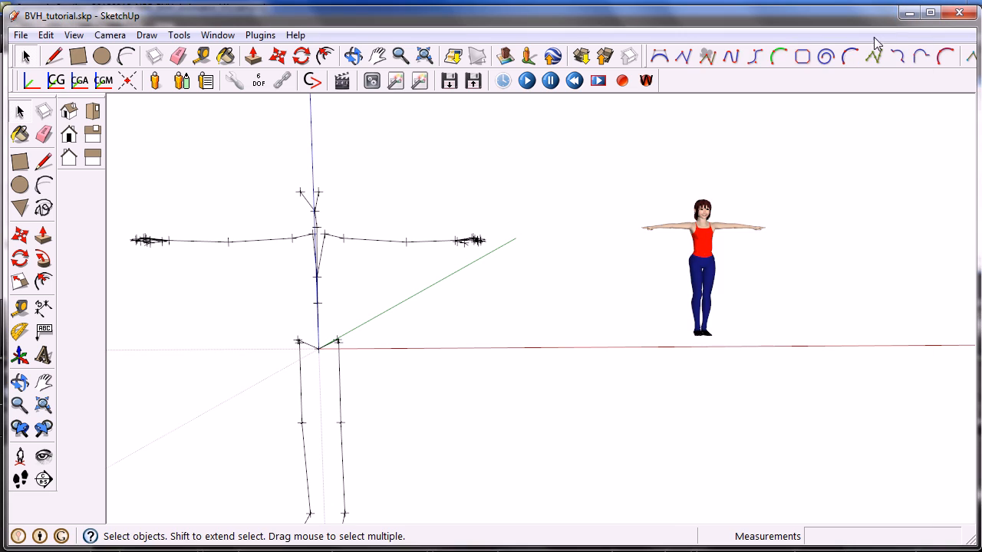
# - Turn on the X-ray face style and examine the overlapping joints inside the human model
pyautogui.keyDown('shift'); pyautogui.moveTo(608, 213); pyautogui.dragTo(473, 262, button='middle'); pyautogui.keyUp('shift')
pyautogui.scroll(6, 536, 278)
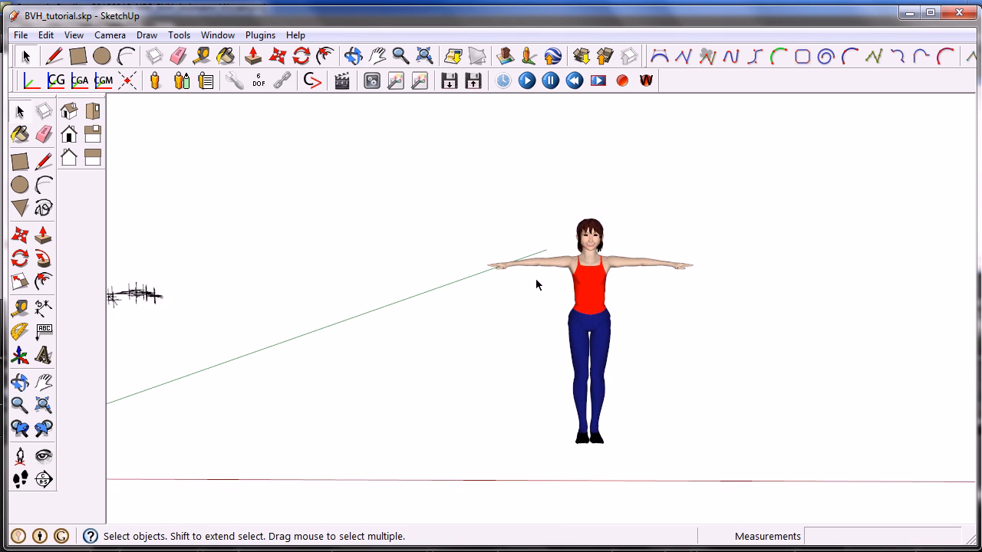
pyautogui.click(76, 37)
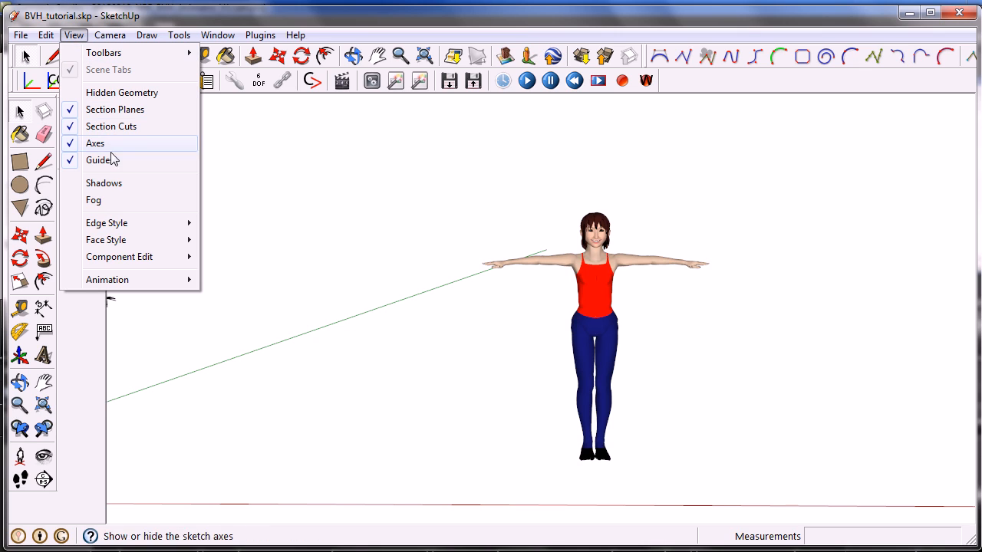
pyautogui.moveTo(120, 244)
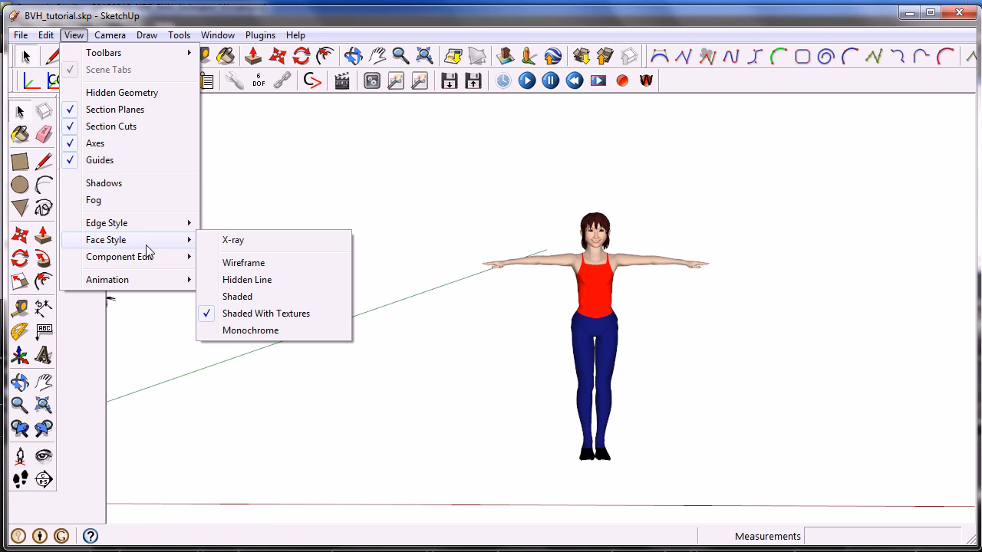
pyautogui.click(286, 242)
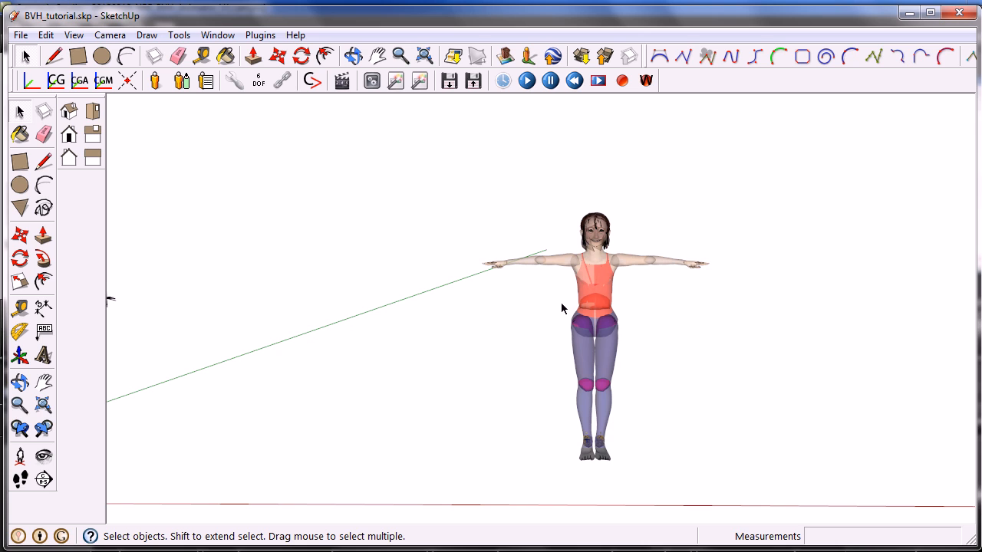
pyautogui.keyDown('shift'); pyautogui.moveTo(509, 277); pyautogui.dragTo(467, 271, button='middle'); pyautogui.keyUp('shift')
pyautogui.scroll(2, 590, 288)
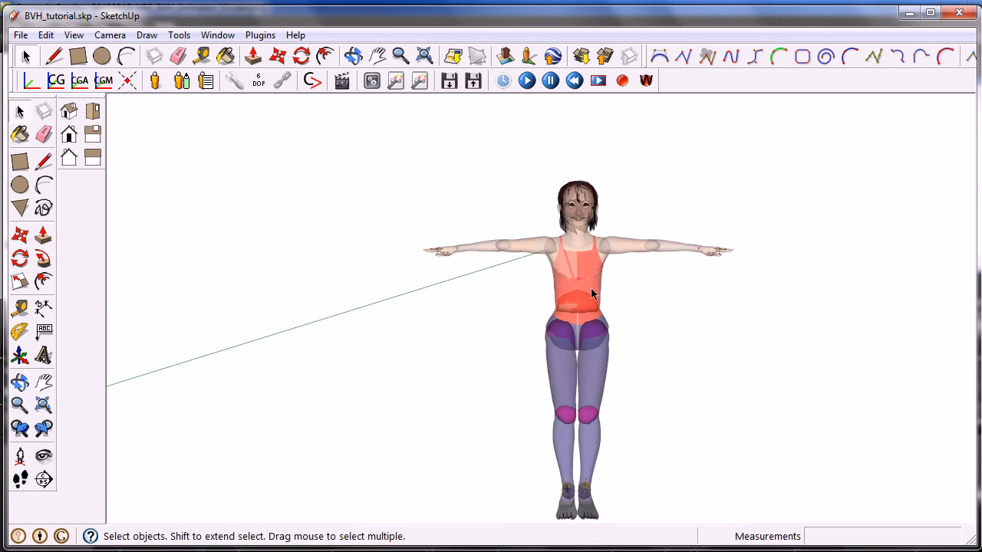
pyautogui.moveTo(585, 296); pyautogui.dragTo(524, 289, button='middle')
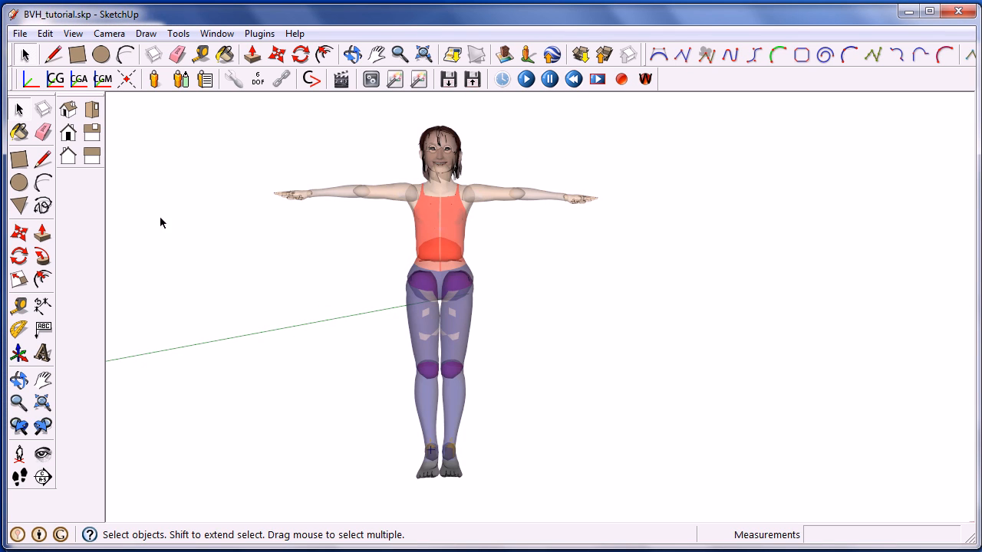
# - Turn off the X-ray face style
pyautogui.click(73, 33)
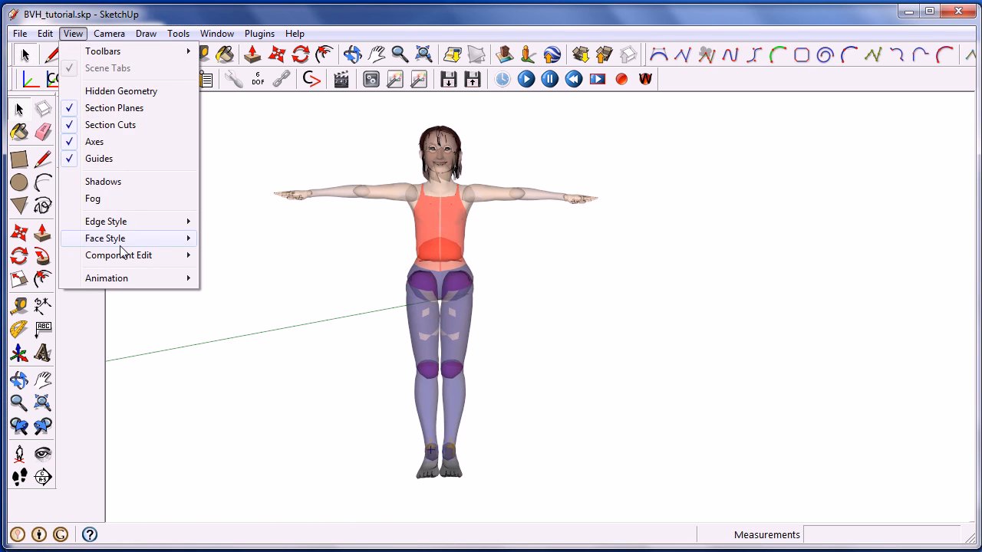
pyautogui.moveTo(121, 245)
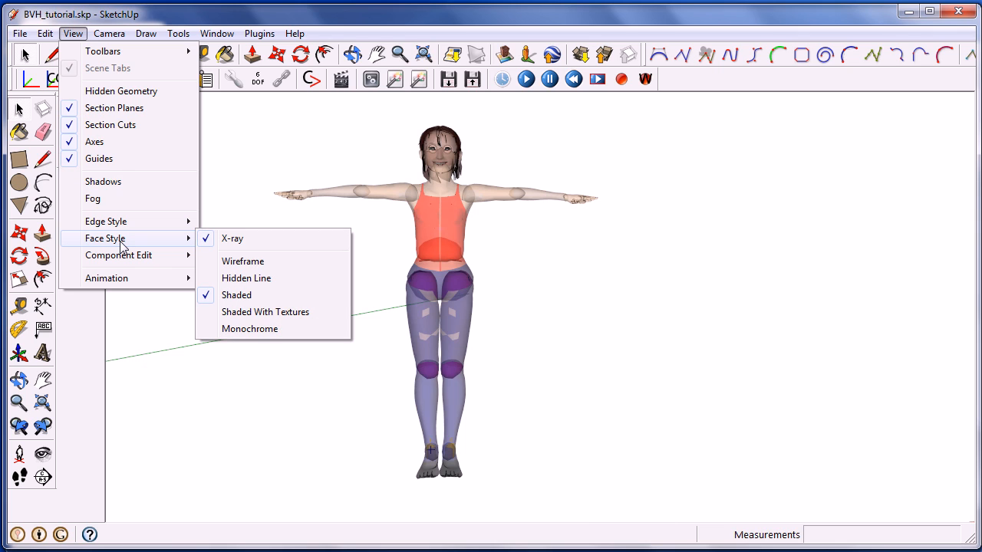
pyautogui.click(231, 239)
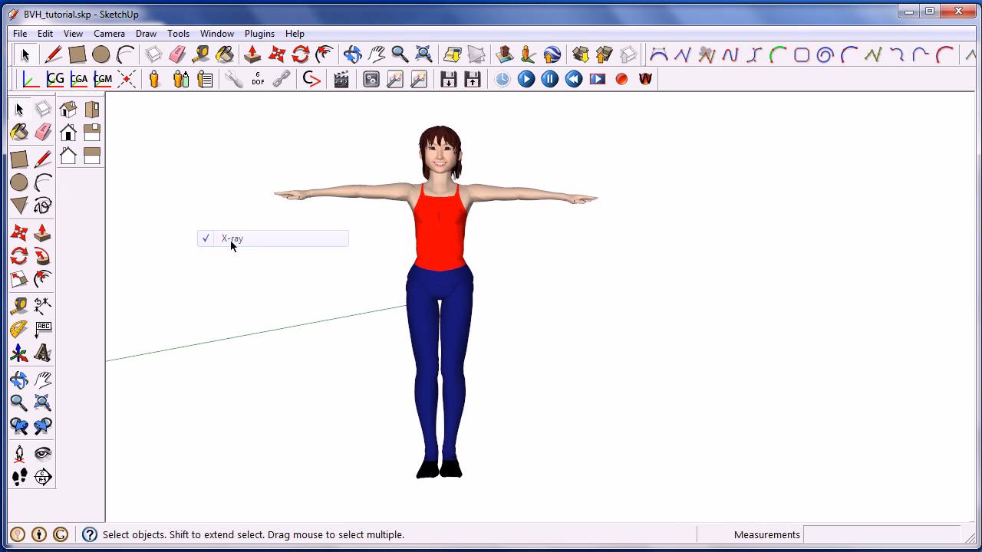
# - In the top view, try rotating the character's left forearm together with its hand and fingers about the elbow
pyautogui.click(92, 109)
pyautogui.keyDown('shift'); pyautogui.moveTo(580, 305); pyautogui.dragTo(488, 281, button='middle'); pyautogui.keyUp('shift')
pyautogui.press('space')
pyautogui.click(636, 296)
pyautogui.scroll(5, 635, 297)
pyautogui.moveTo(575, 244); pyautogui.dragTo(725, 356)
pyautogui.keyDown('ctrl'); pyautogui.click(547, 296); pyautogui.keyUp('ctrl')
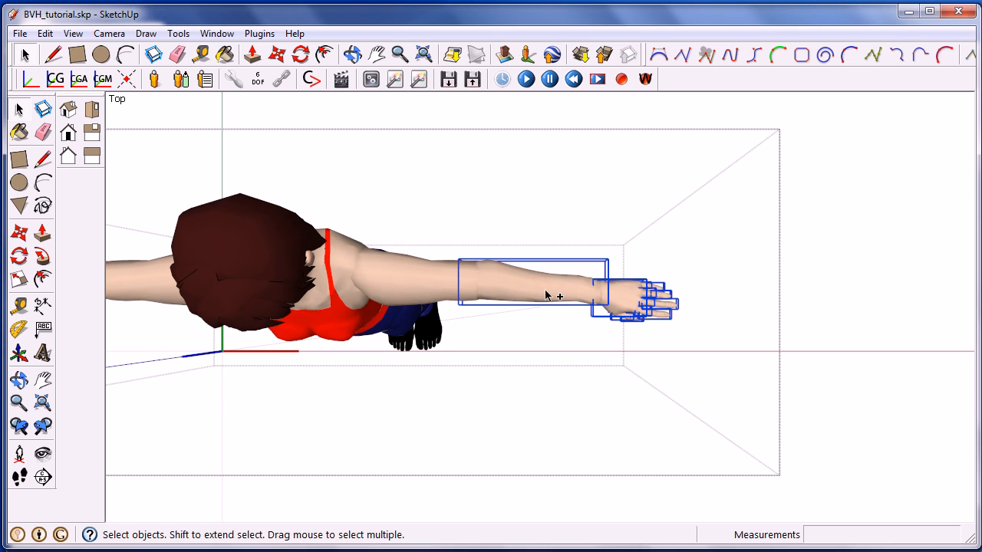
pyautogui.click(21, 257)
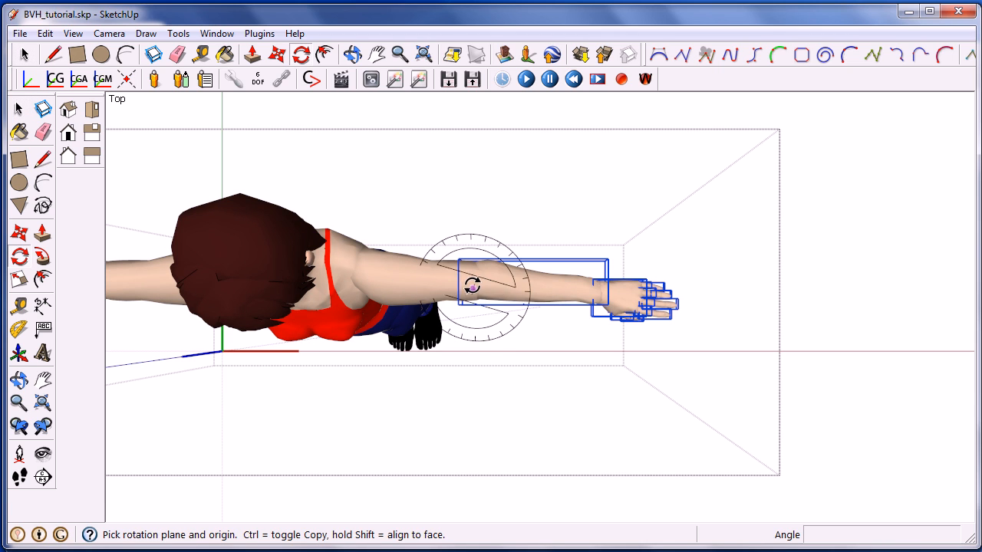
pyautogui.click(471, 280)
pyautogui.click(761, 283)
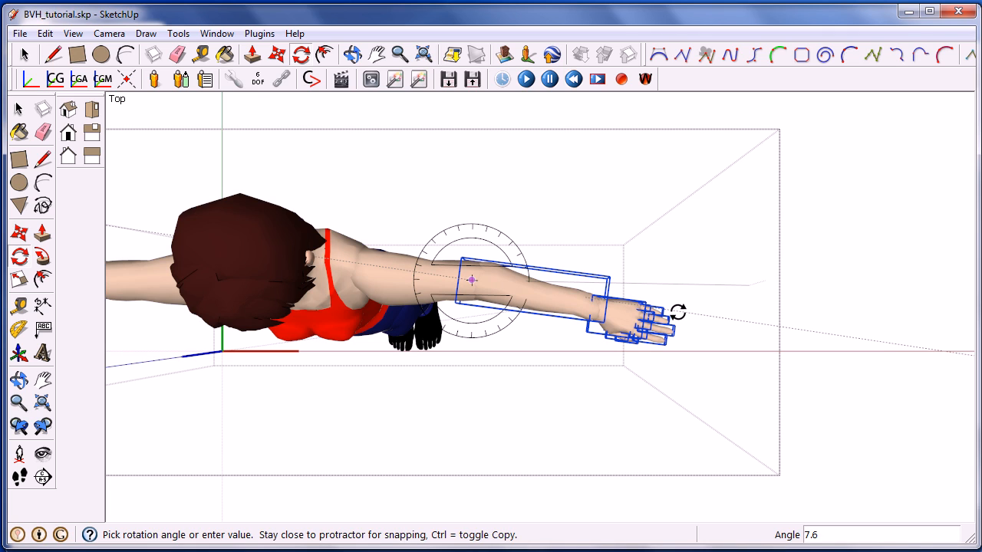
pyautogui.click(671, 309)
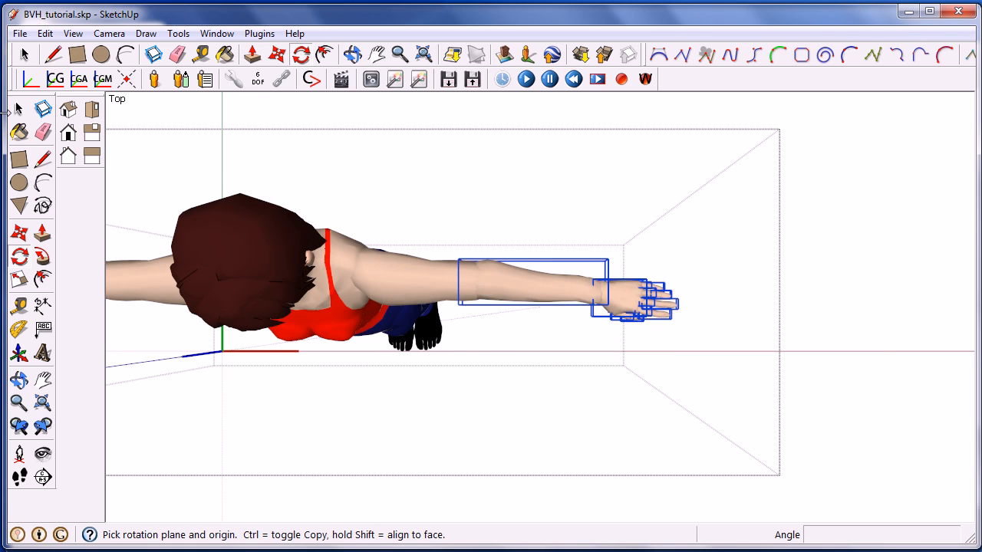
pyautogui.click(19, 109)
pyautogui.click(840, 388)
pyautogui.moveTo(514, 403); pyautogui.dragTo(551, 390, button='middle')
pyautogui.moveTo(502, 368); pyautogui.dragTo(465, 234, button='middle')
pyautogui.keyDown('shift'); pyautogui.moveTo(394, 317); pyautogui.dragTo(419, 251, button='middle'); pyautogui.keyUp('shift')
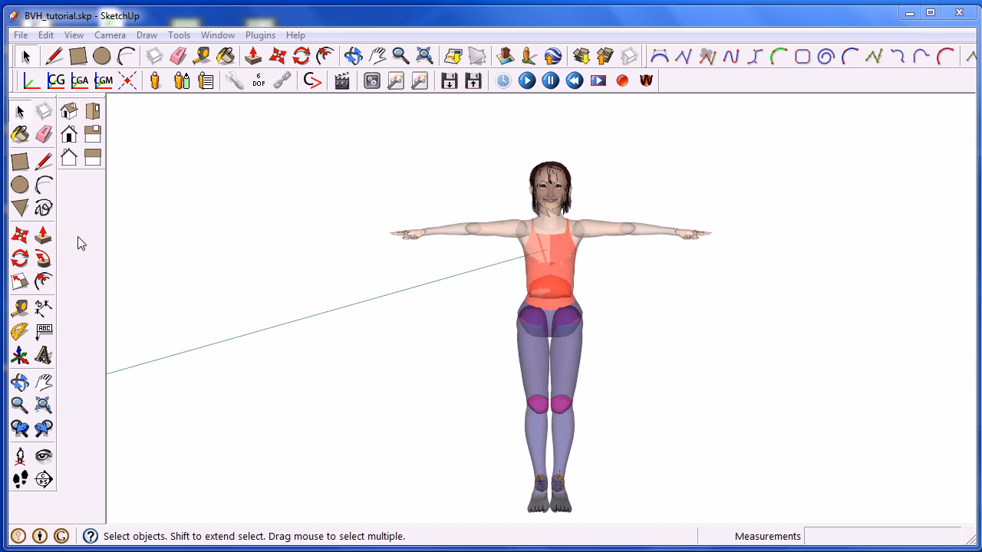
# - Search the 3D Warehouse for "SAT BVH tutorial" models
pyautogui.click(21, 35)
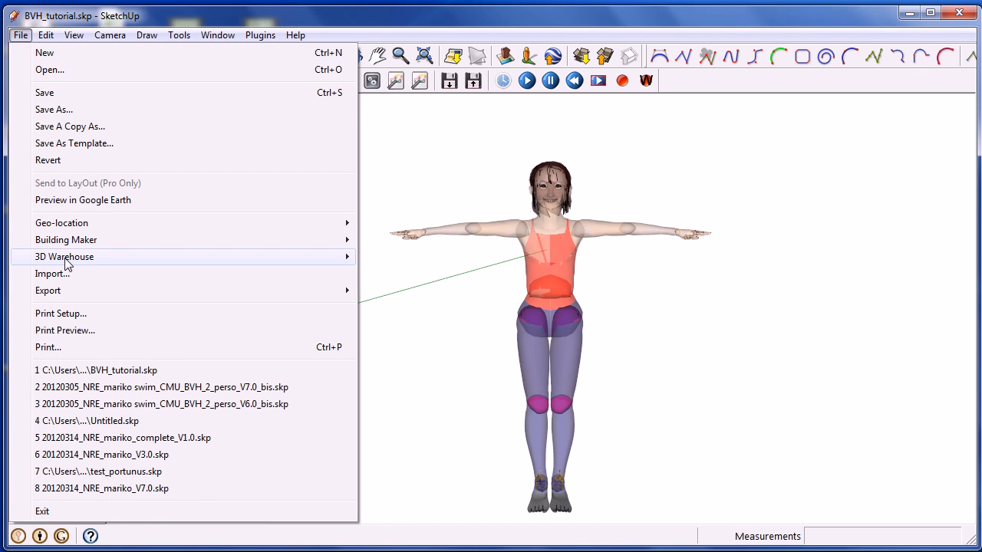
pyautogui.moveTo(212, 256)
pyautogui.click(390, 256)
pyautogui.click(480, 209)
pyautogui.write('SAT')
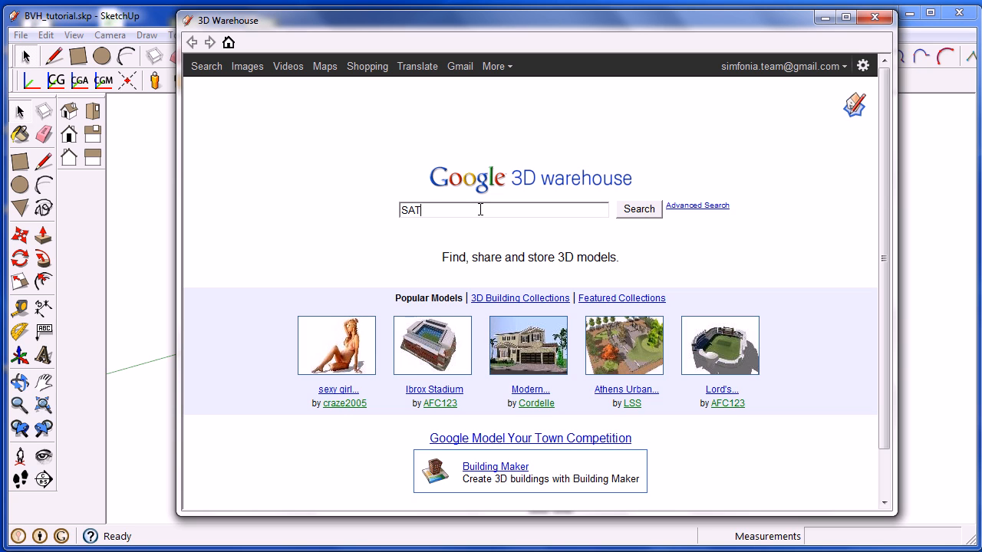
pyautogui.write(' BVH tutorial')
pyautogui.click(639, 212)
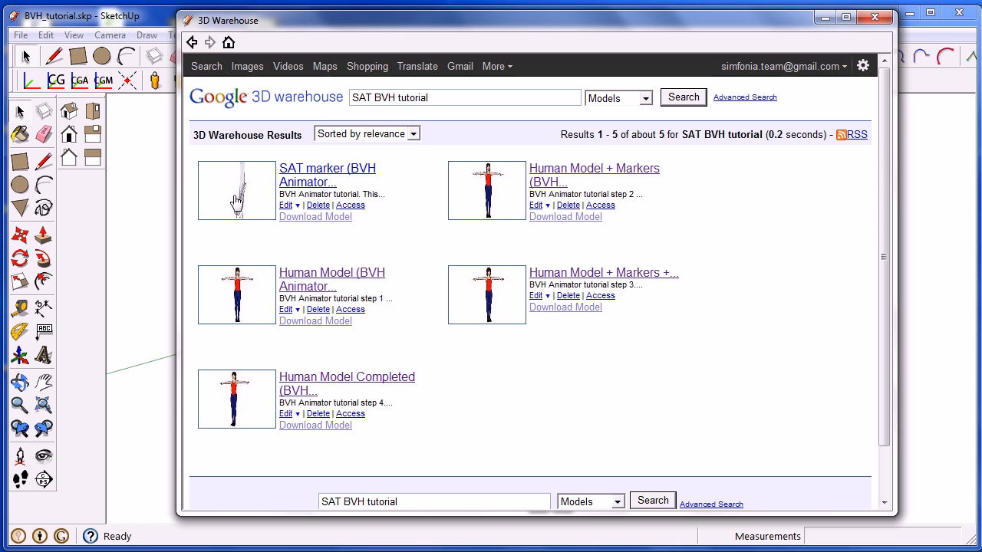
# - Load the SAT marker for the BVH Animator tutorial directly into the model and place it beside the human model
pyautogui.click(301, 217)
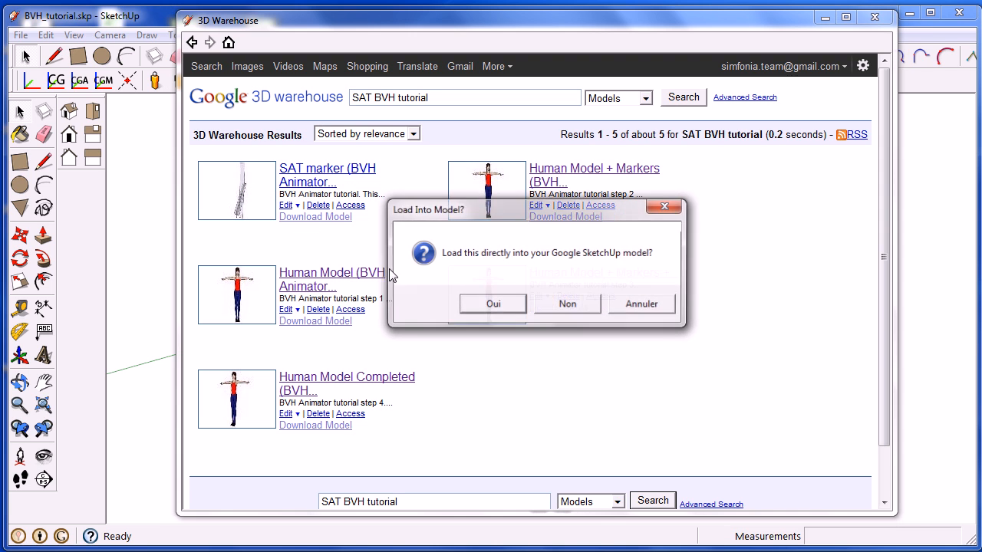
pyautogui.click(492, 305)
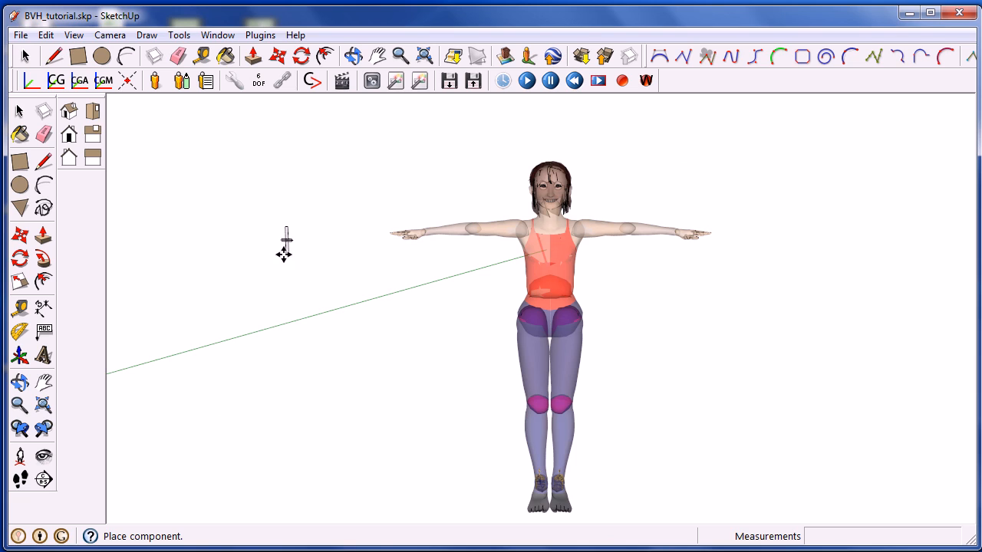
pyautogui.click(375, 338)
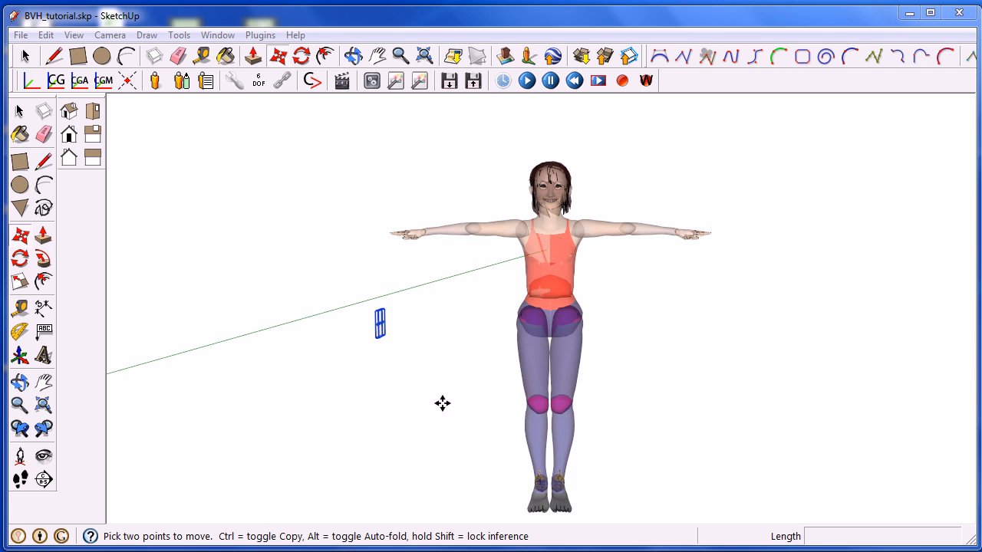
# - Examine the SAT marker component up close, including its crossing planes and centre point
pyautogui.moveTo(412, 358); pyautogui.dragTo(322, 325, button='middle')
pyautogui.scroll(5, 410, 346)
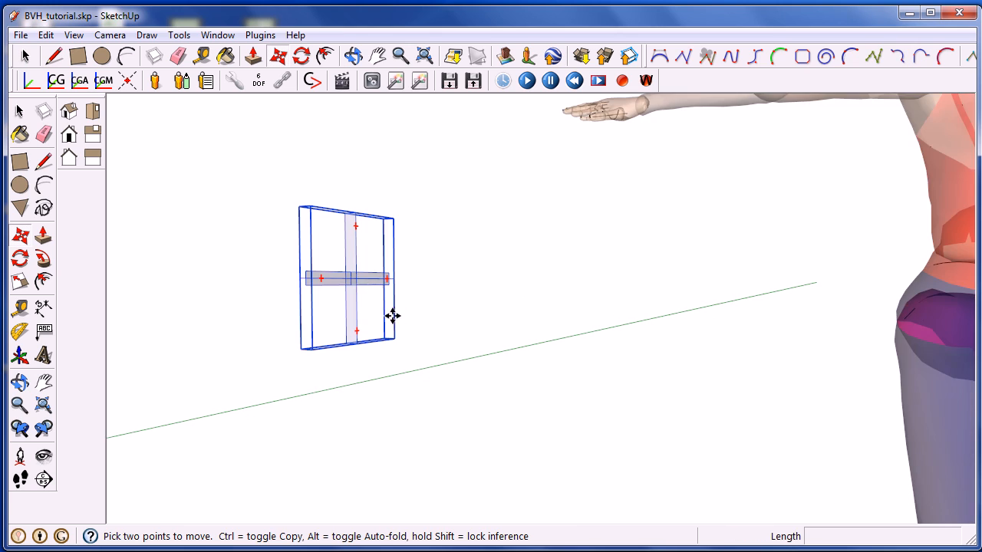
pyautogui.moveTo(361, 276); pyautogui.dragTo(344, 322, button='middle')
pyautogui.scroll(6, 350, 276)
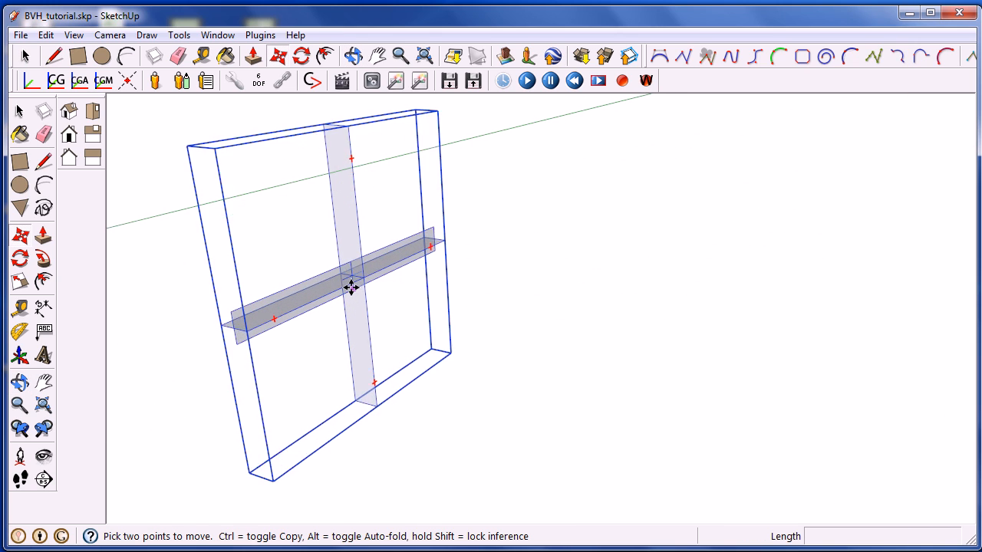
pyautogui.scroll(1, 352, 286)
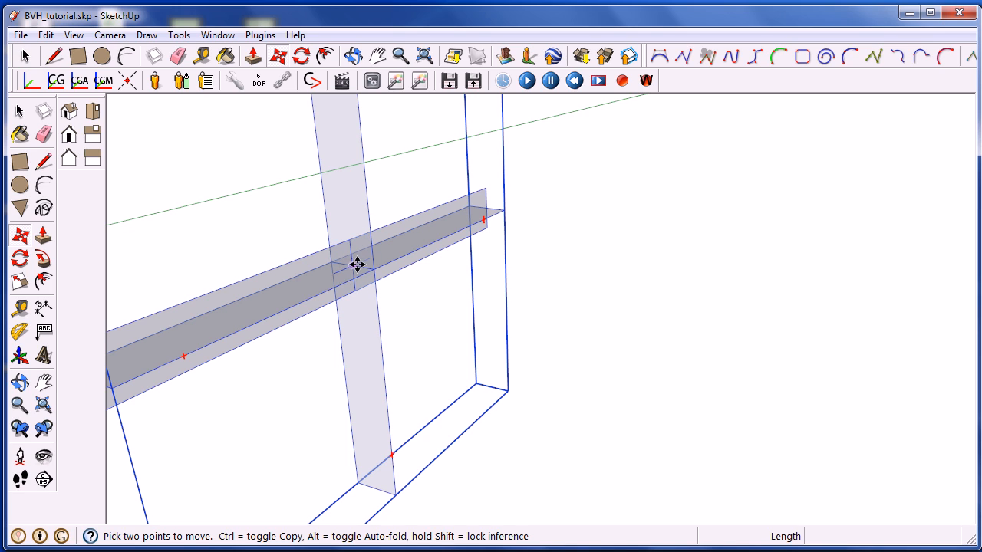
pyautogui.scroll(3, 351, 265)
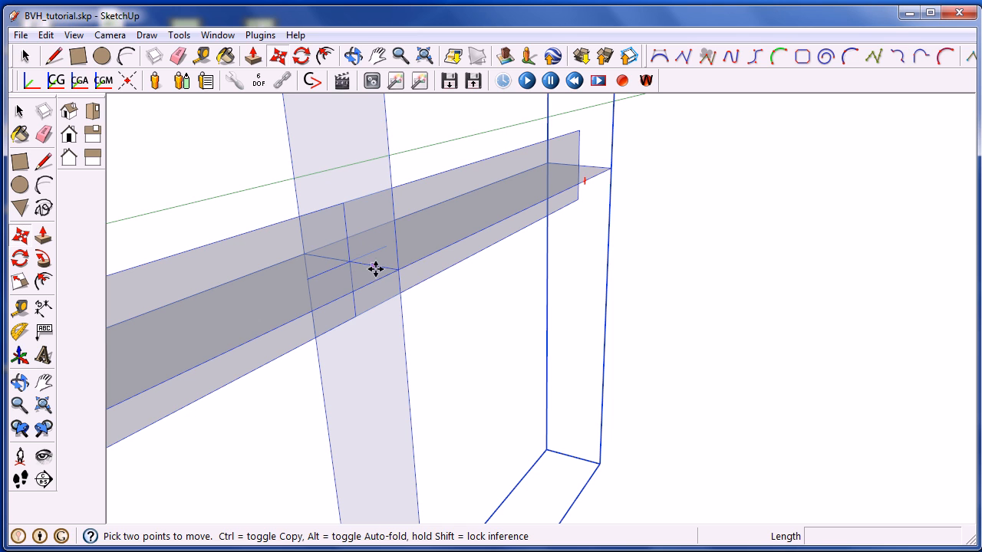
pyautogui.scroll(-4, 343, 305)
pyautogui.moveTo(346, 308); pyautogui.dragTo(427, 342, button='middle')
pyautogui.scroll(-4, 401, 350)
pyautogui.scroll(-4, 401, 350)
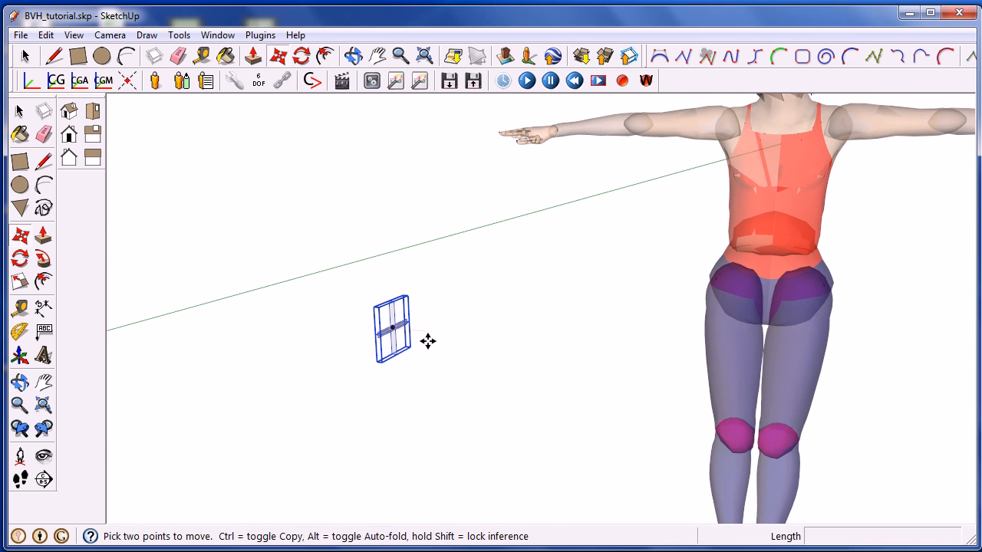
pyautogui.scroll(-2, 477, 362)
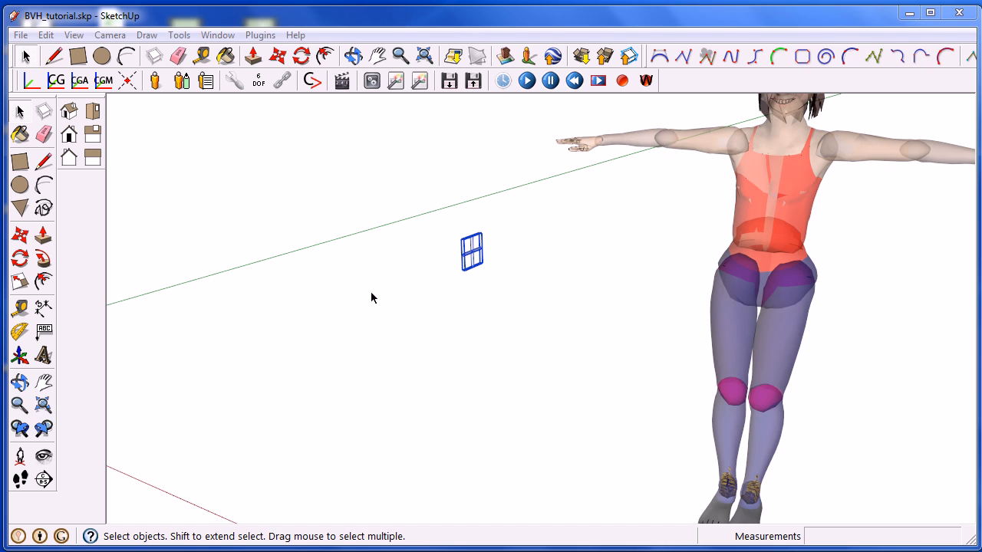
# - Switch the camera to parallel projection
pyautogui.click(112, 35)
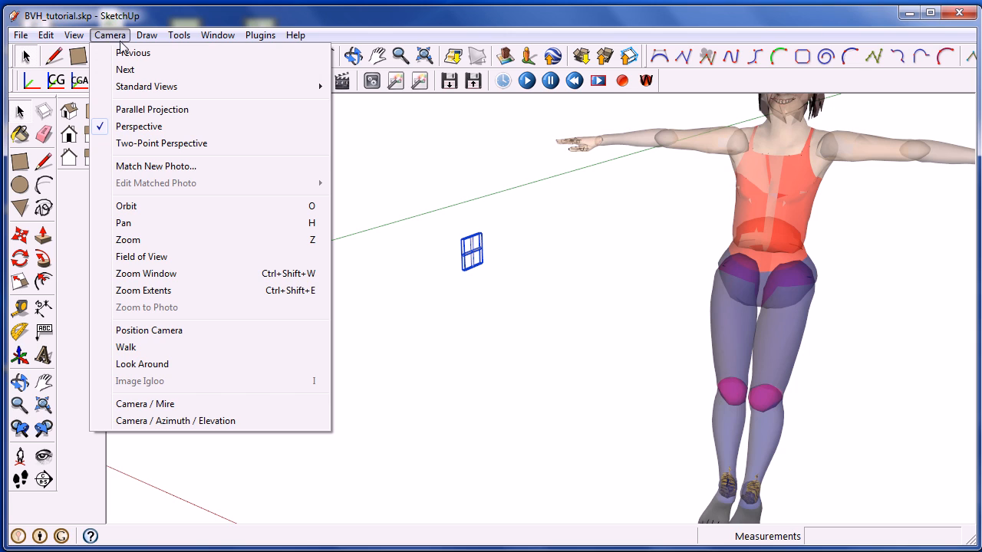
pyautogui.click(195, 118)
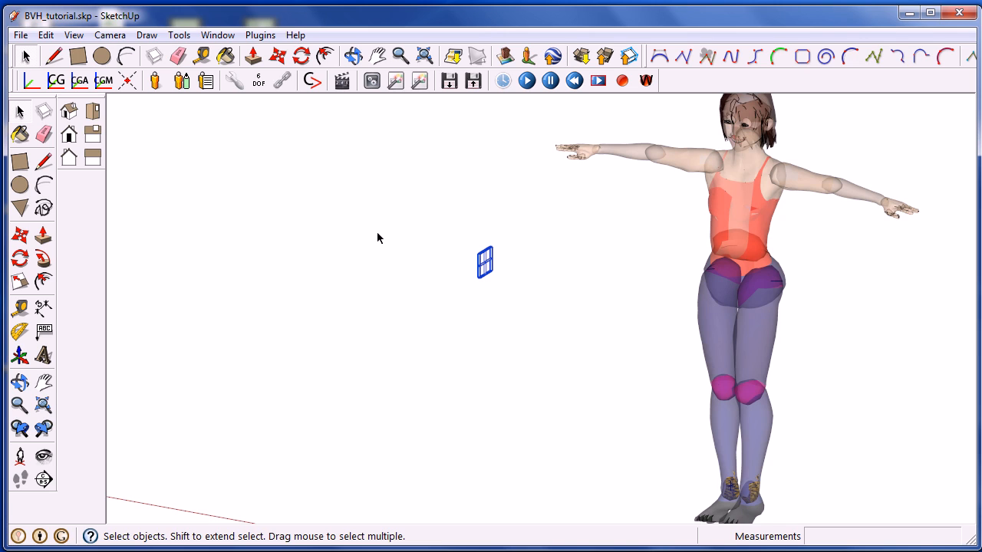
# - Inspect the marker beside the human model in the standard front, top and right views
pyautogui.click(71, 135)
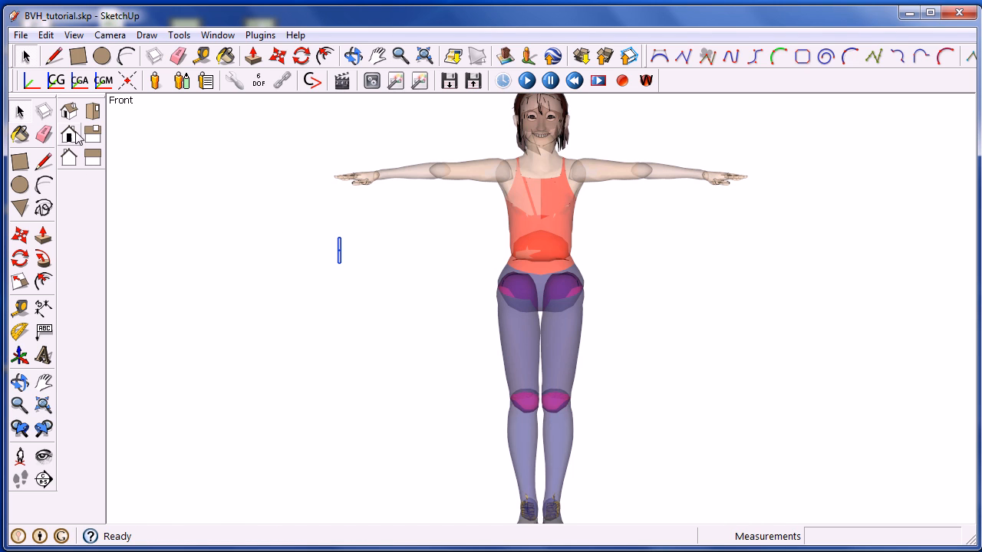
pyautogui.click(93, 114)
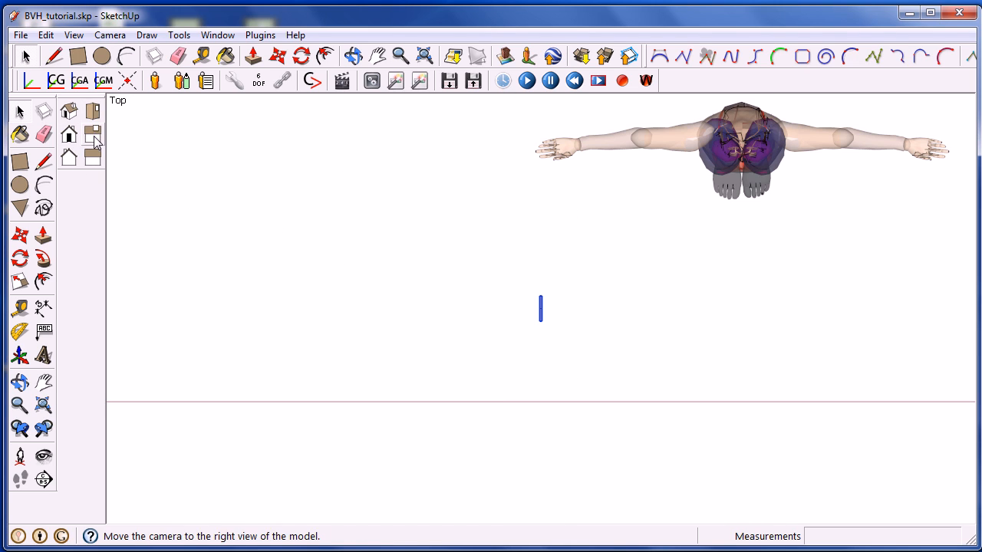
pyautogui.click(95, 140)
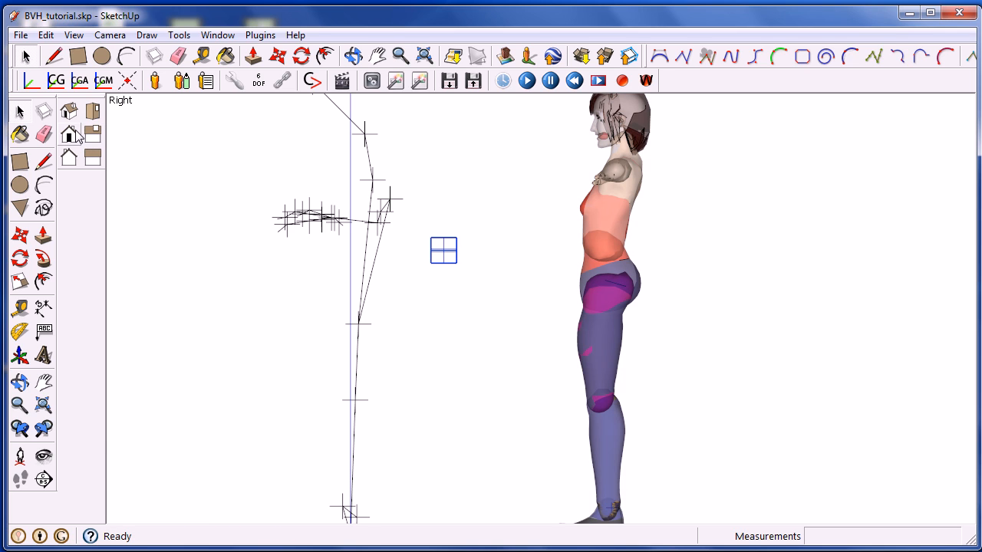
# - Move the SAT marker by its centre point onto the human model's left elbow joint
pyautogui.moveTo(293, 192); pyautogui.dragTo(544, 316, button='middle')
pyautogui.scroll(6, 526, 293)
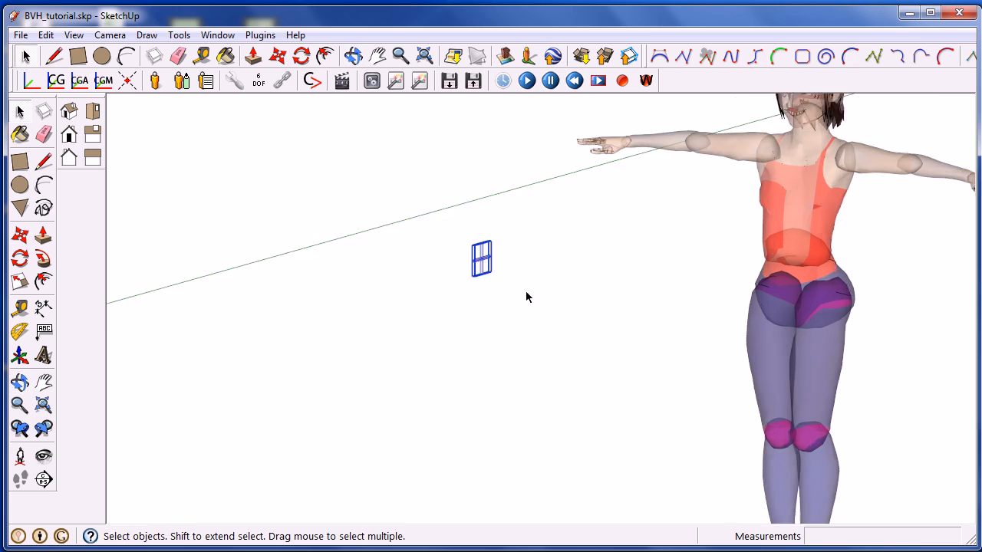
pyautogui.scroll(5, 464, 230)
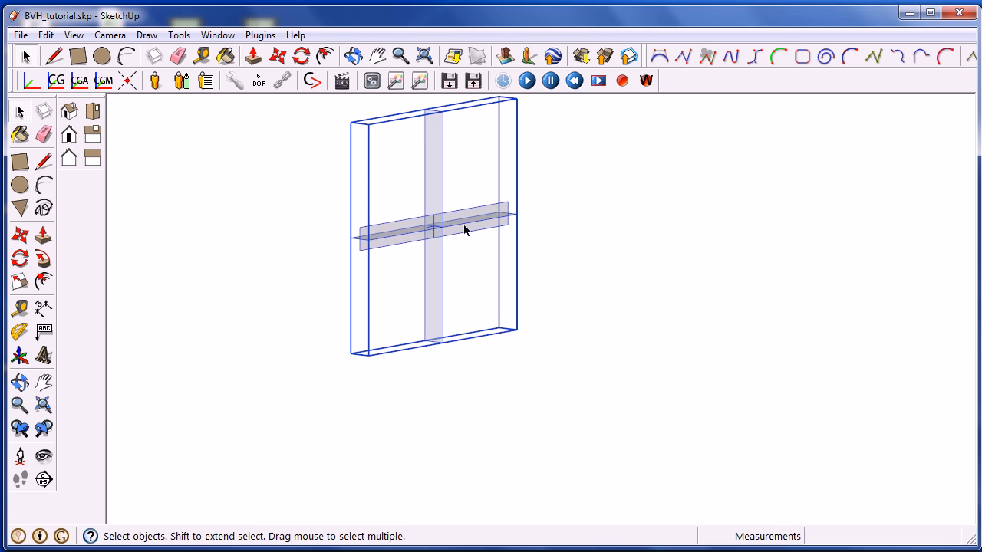
pyautogui.click(20, 235)
pyautogui.click(425, 240)
pyautogui.scroll(-8, 529, 217)
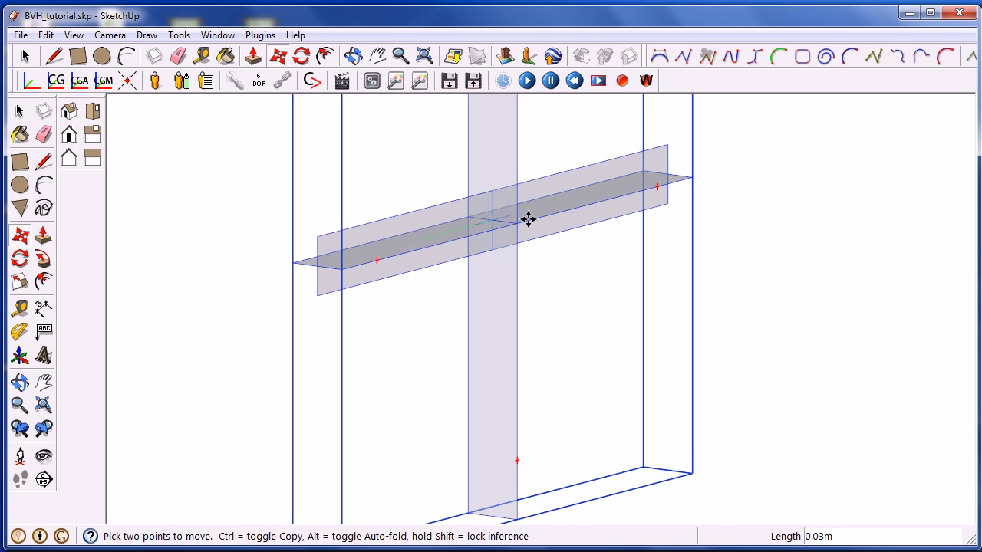
pyautogui.scroll(-6, 774, 220)
pyautogui.moveTo(641, 246); pyautogui.dragTo(546, 238, button='middle')
pyautogui.scroll(3, 782, 179)
pyautogui.moveTo(716, 212); pyautogui.dragTo(667, 242, button='middle')
pyautogui.scroll(4, 730, 195)
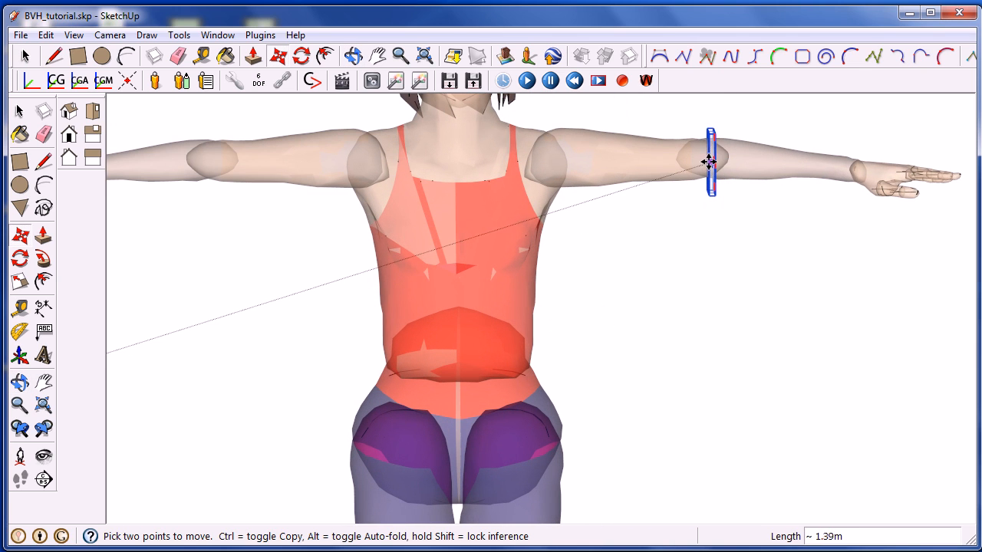
pyautogui.click(705, 158)
pyautogui.scroll(-3, 665, 251)
pyautogui.keyDown('shift'); pyautogui.moveTo(665, 254); pyautogui.dragTo(585, 286, button='middle'); pyautogui.keyUp('shift')
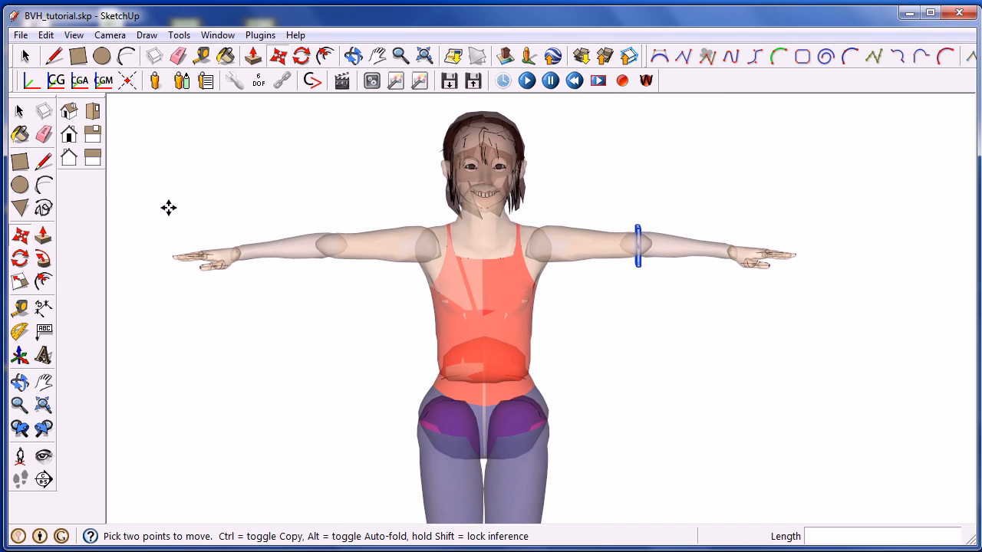
# - In the front view, try shifting the marker vertically and sideways around the left elbow
pyautogui.click(69, 134)
pyautogui.scroll(2, 721, 406)
pyautogui.scroll(3, 651, 357)
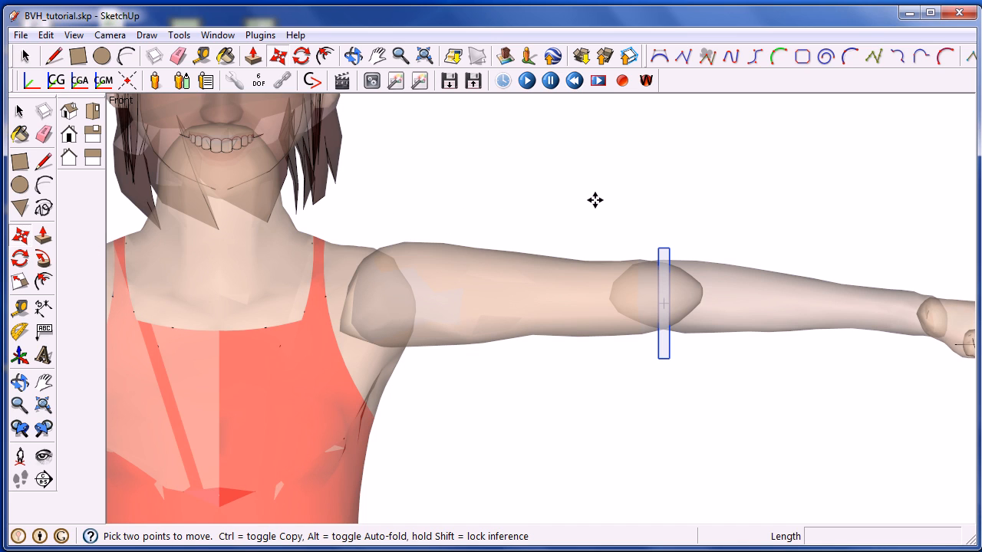
pyautogui.click(595, 227)
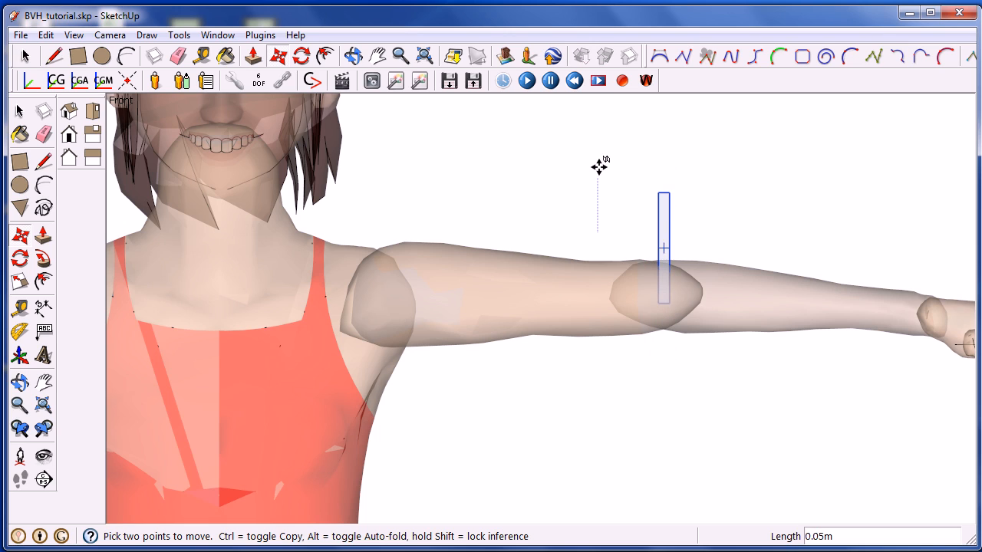
pyautogui.click(598, 162)
pyautogui.click(554, 173)
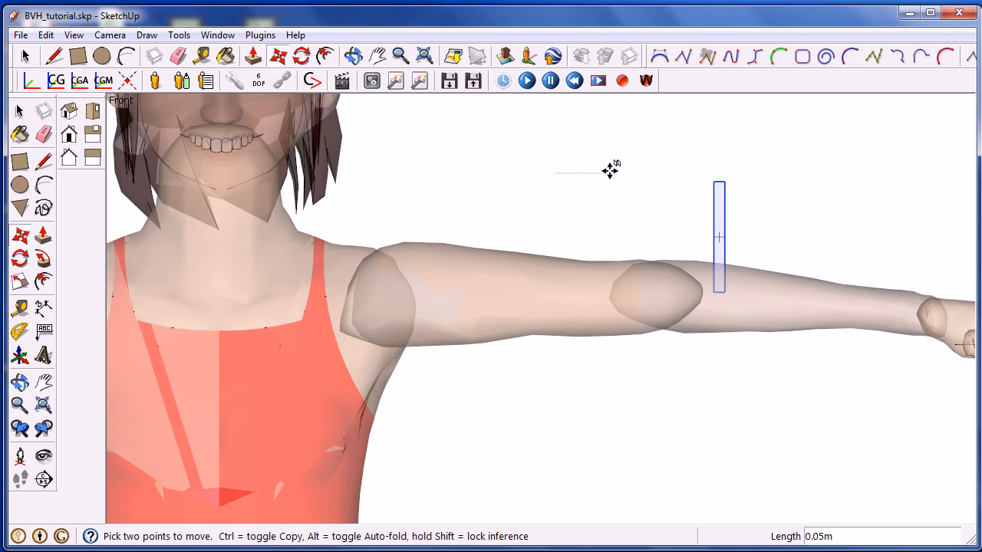
pyautogui.click(555, 194)
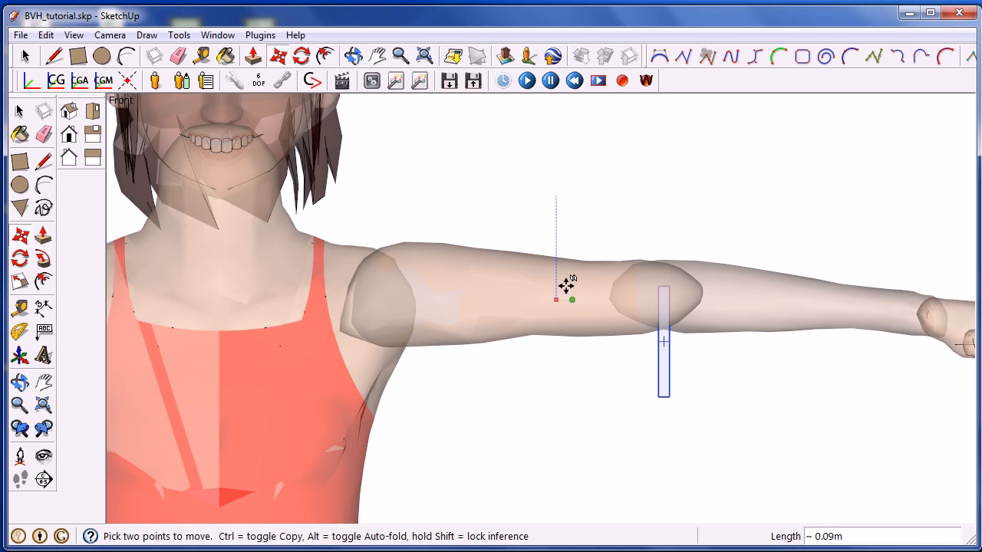
pyautogui.click(559, 162)
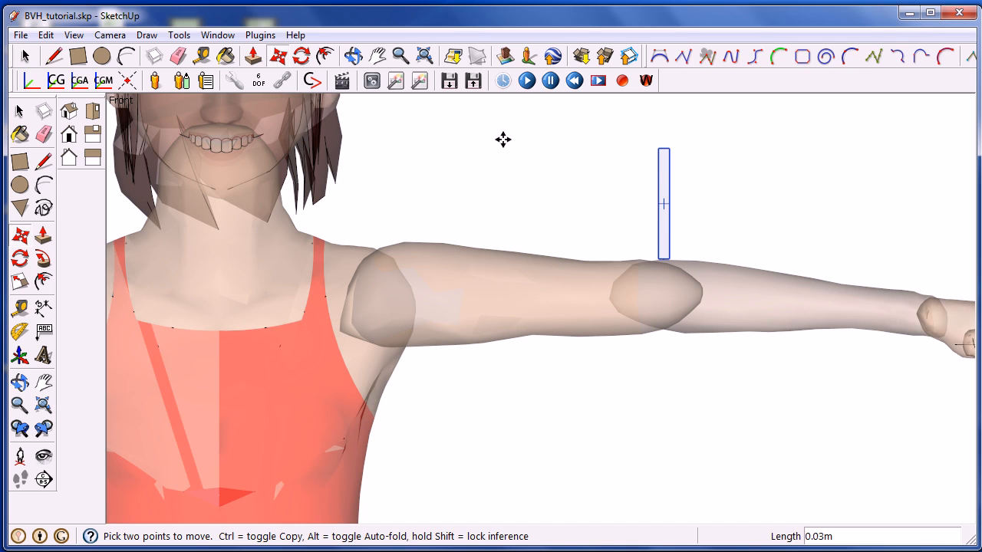
# - Set the model's length precision to 0.000m and its length snapping to 0.001m
pyautogui.click(223, 36)
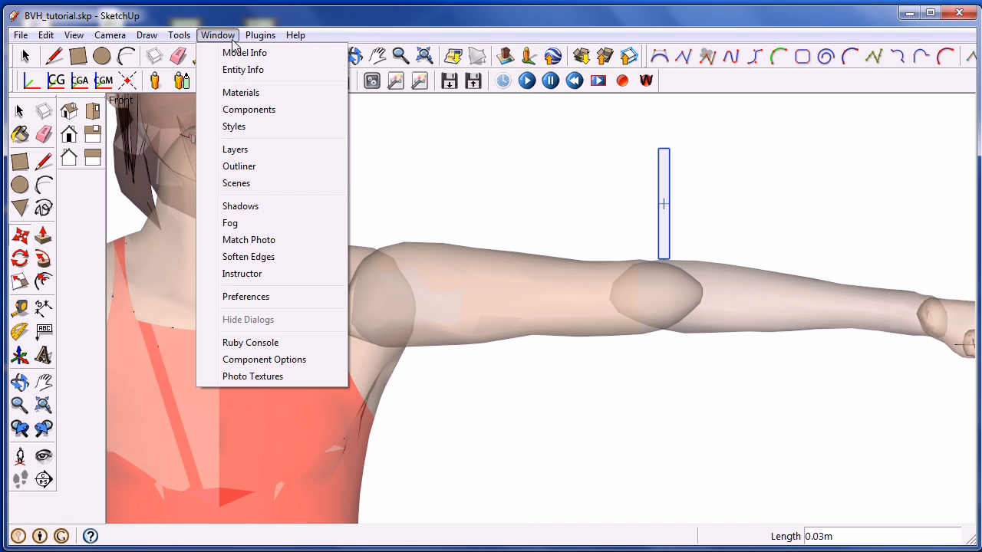
pyautogui.click(261, 59)
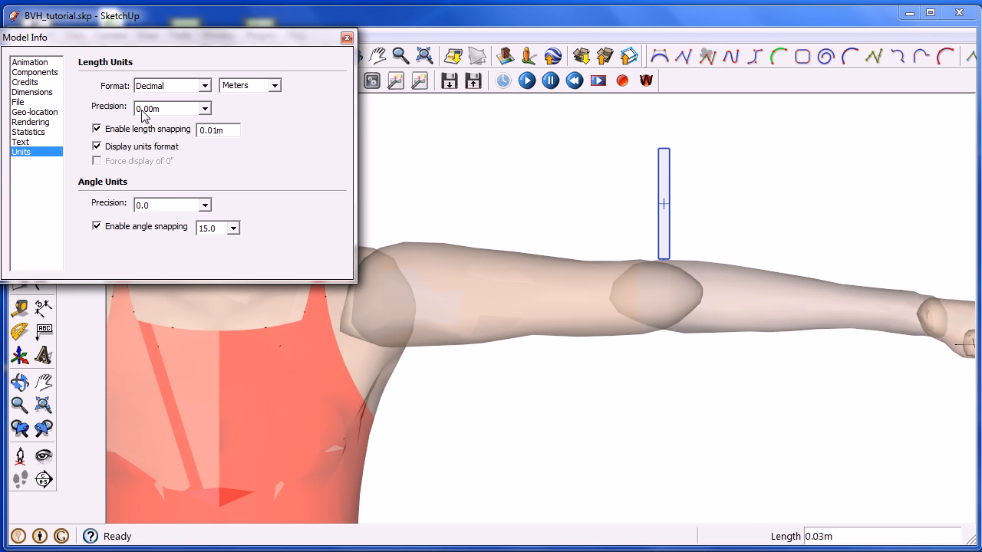
pyautogui.click(176, 109)
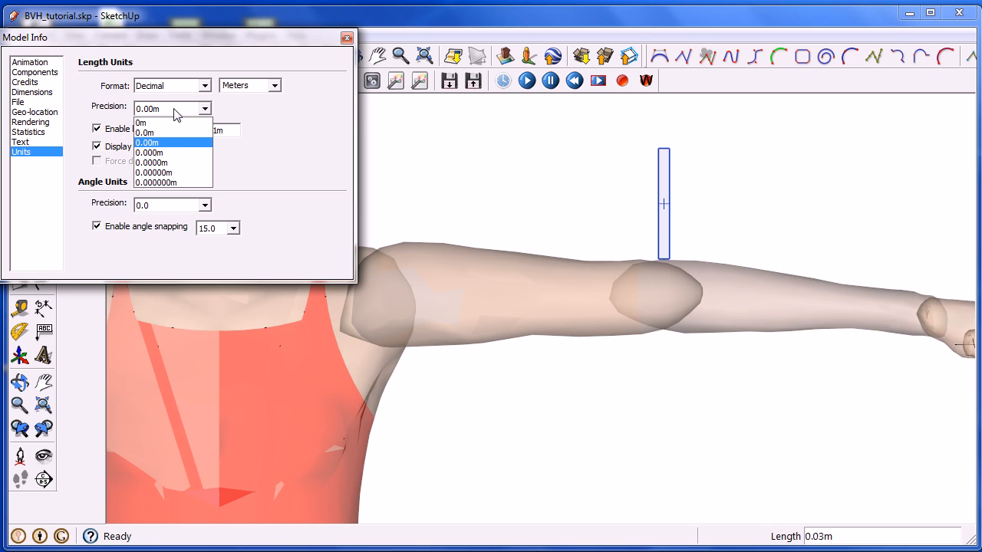
pyautogui.click(162, 153)
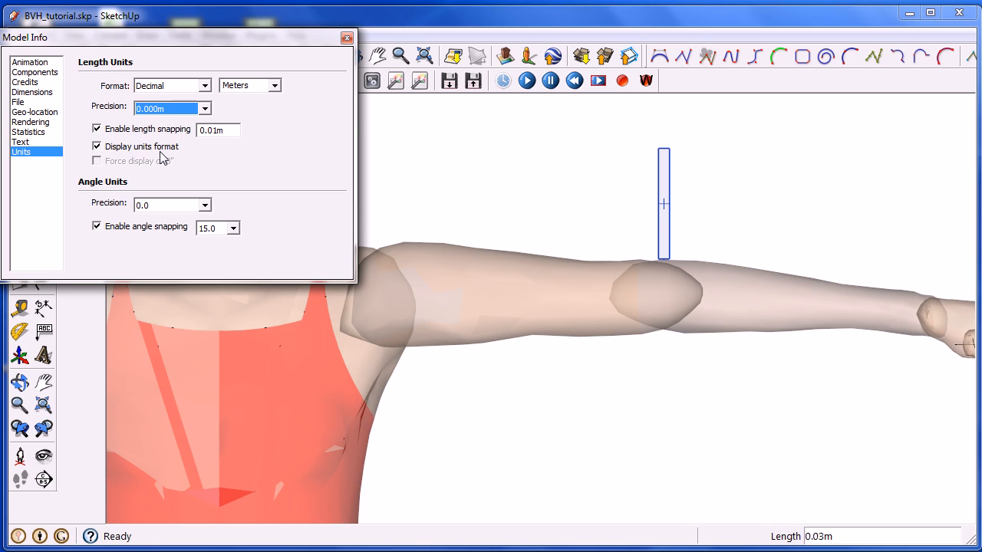
pyautogui.click(213, 130)
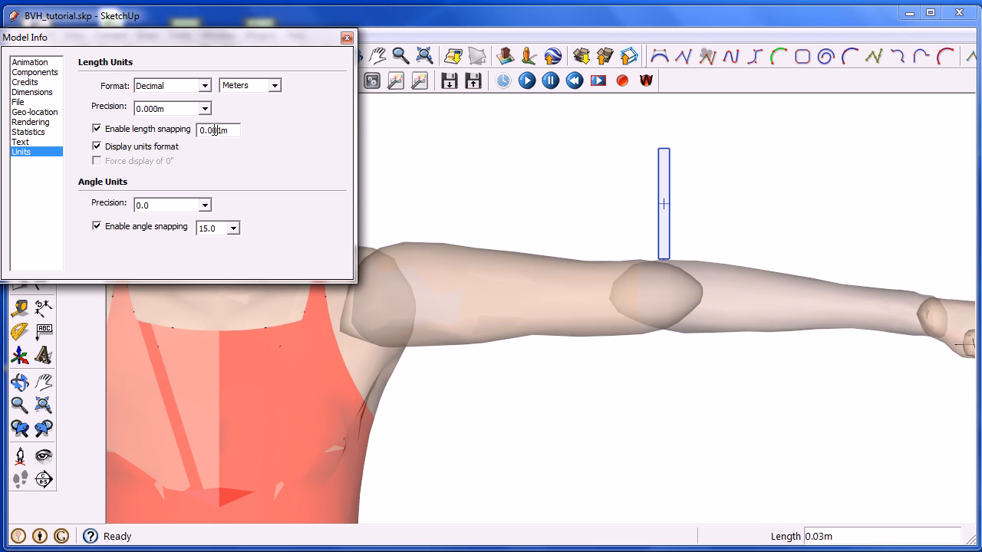
pyautogui.press('Return')
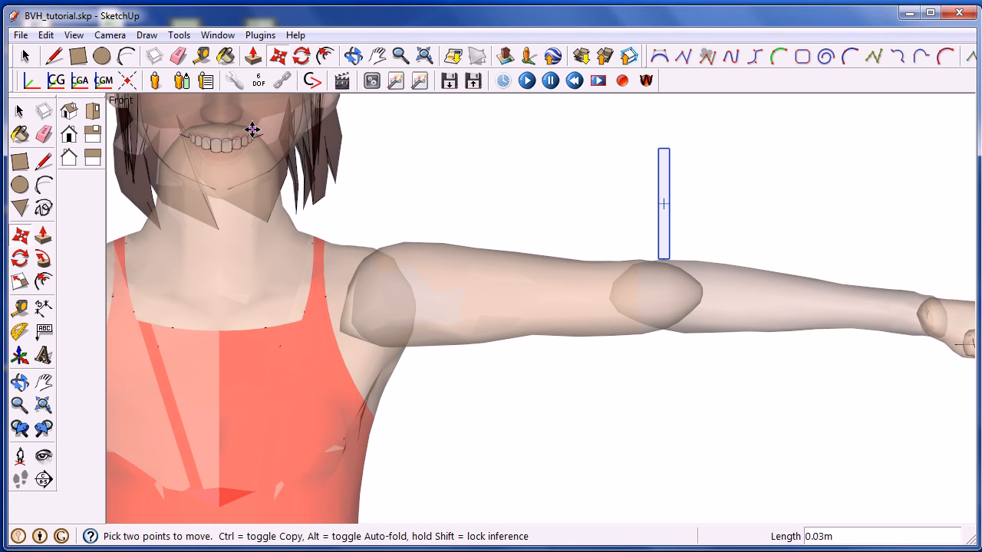
# - In the front view, move the marker vertically in small increments until its centre sits in the middle of the left elbow joint
pyautogui.click(553, 201)
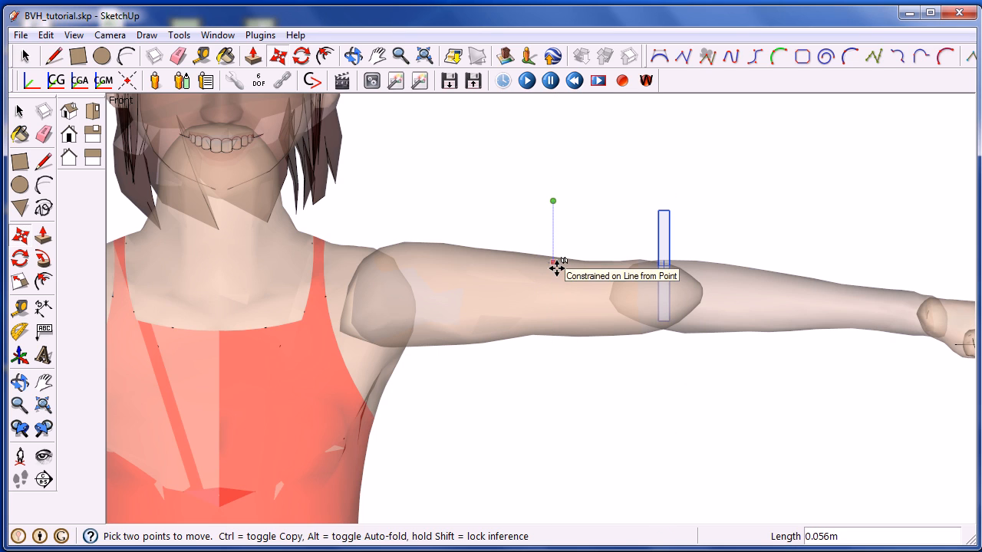
pyautogui.click(557, 268)
pyautogui.scroll(2, 648, 255)
pyautogui.click(618, 187)
pyautogui.click(618, 222)
pyautogui.click(607, 207)
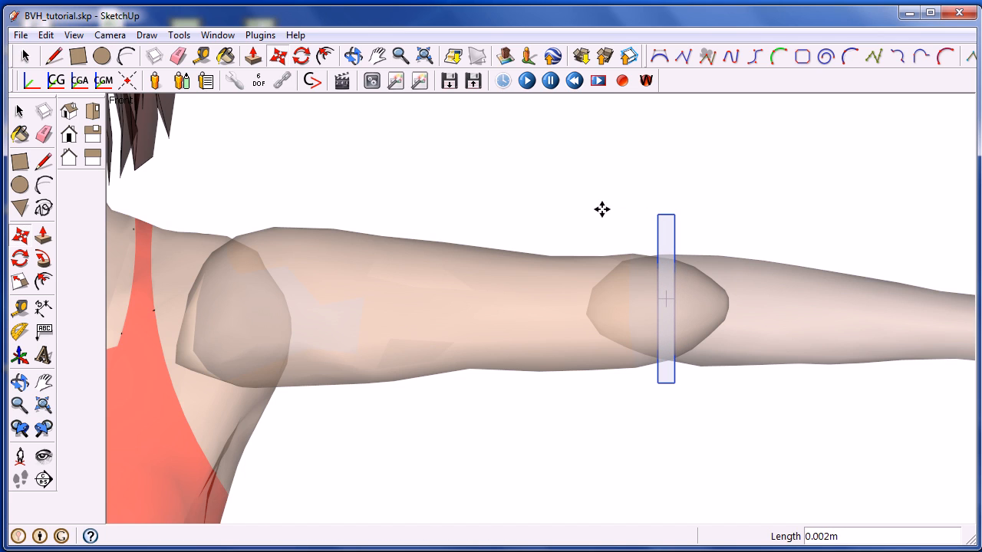
pyautogui.click(574, 219)
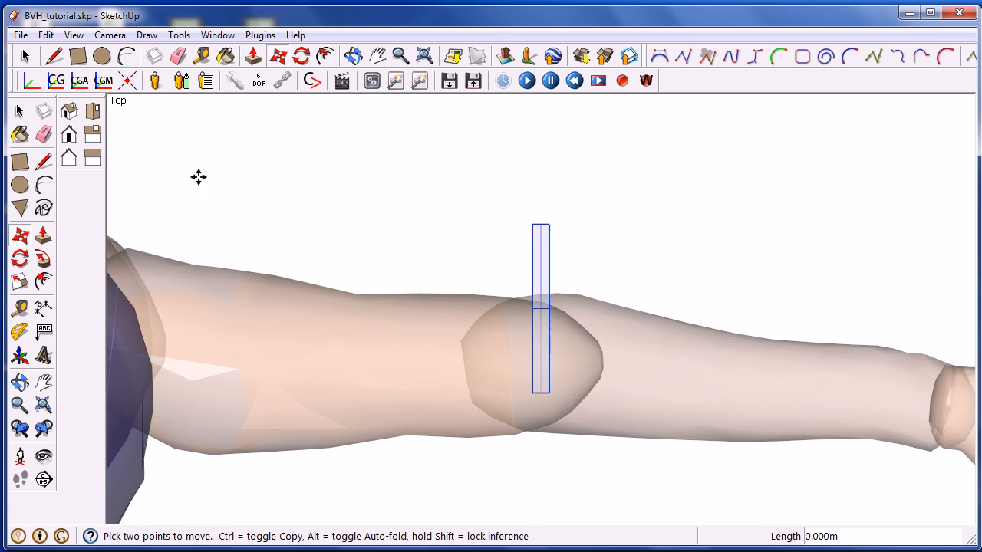
# - In the top view, move the marker about 0.035 m towards the front of the body to centre it on the elbow joint
pyautogui.click(92, 112)
pyautogui.click(419, 241)
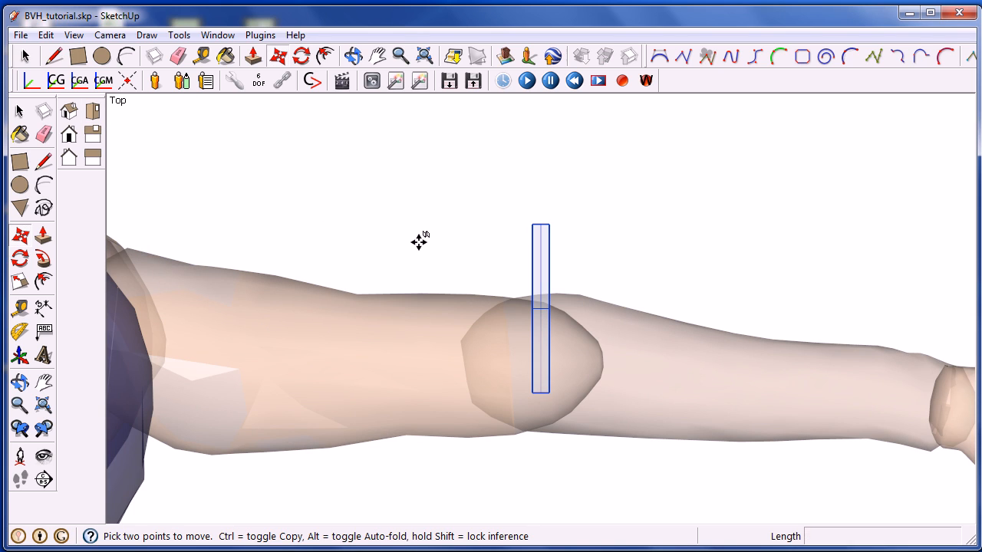
pyautogui.click(417, 303)
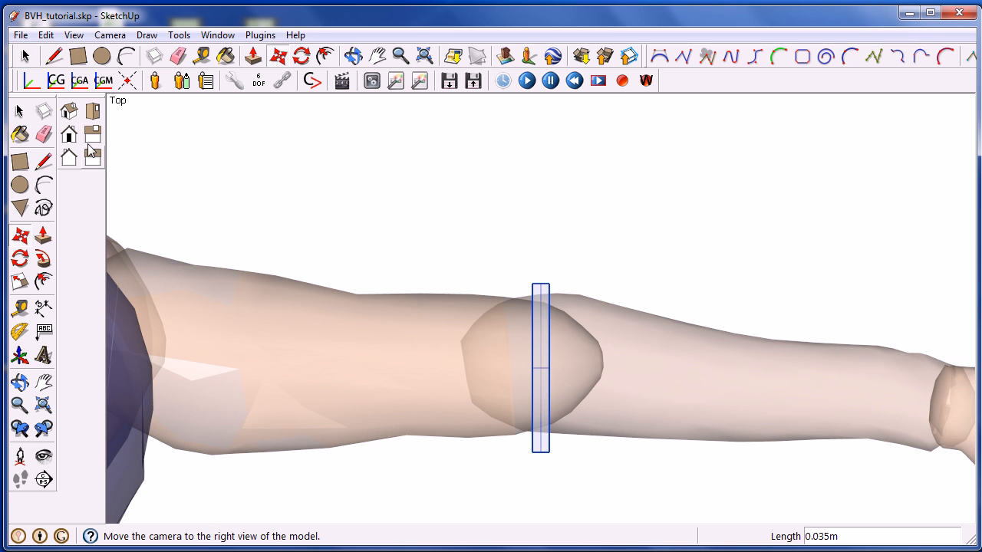
# - Check the marker's alignment with the left elbow joint from the side and the front
pyautogui.click(69, 162)
pyautogui.moveTo(311, 271); pyautogui.dragTo(790, 298, button='middle')
pyautogui.press('m')
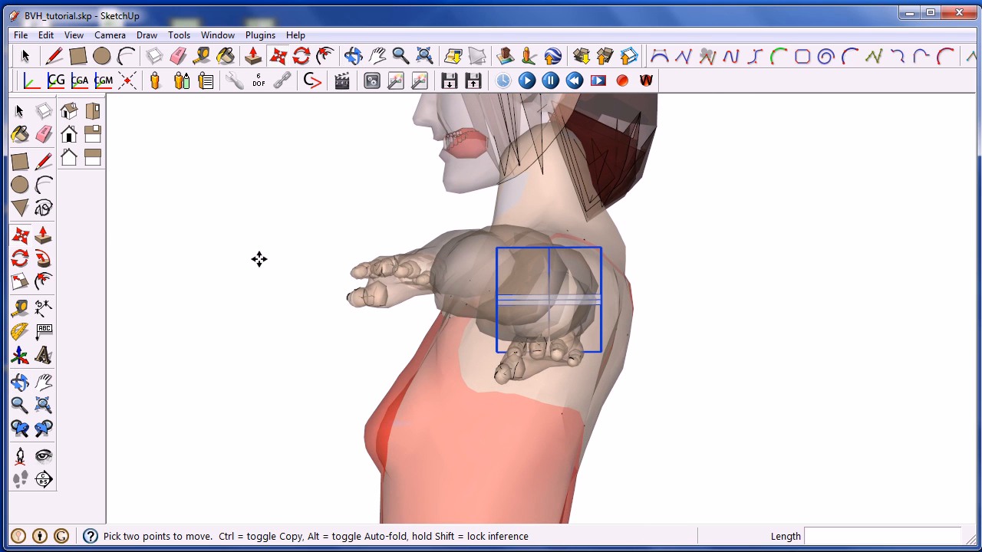
pyautogui.click(68, 135)
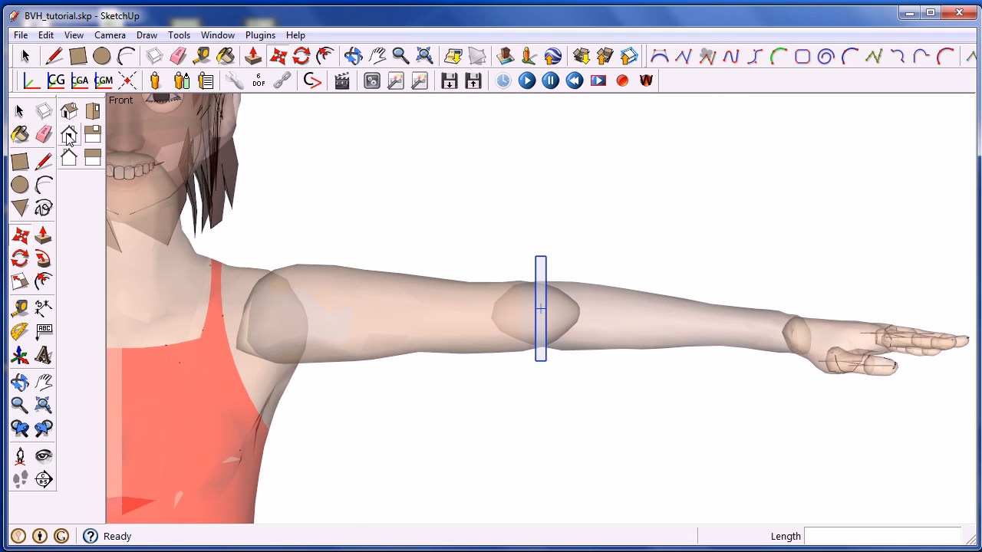
pyautogui.scroll(-3, 391, 303)
pyautogui.keyDown('shift'); pyautogui.moveTo(331, 260); pyautogui.dragTo(441, 253, button='middle'); pyautogui.keyUp('shift')
pyautogui.keyDown('shift'); pyautogui.moveTo(441, 254); pyautogui.dragTo(464, 261); pyautogui.keyUp('shift')
pyautogui.scroll(1, 466, 261)
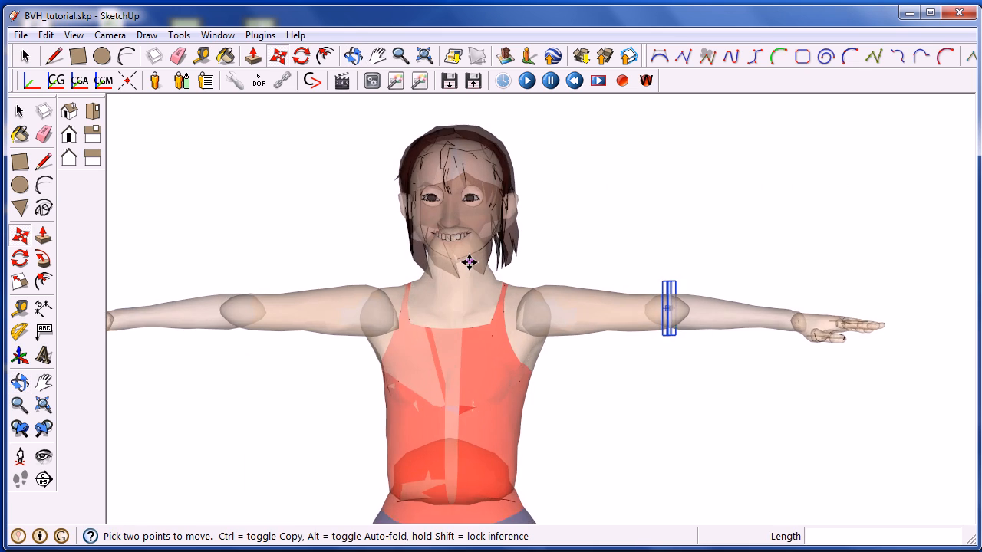
pyautogui.scroll(-5, 466, 261)
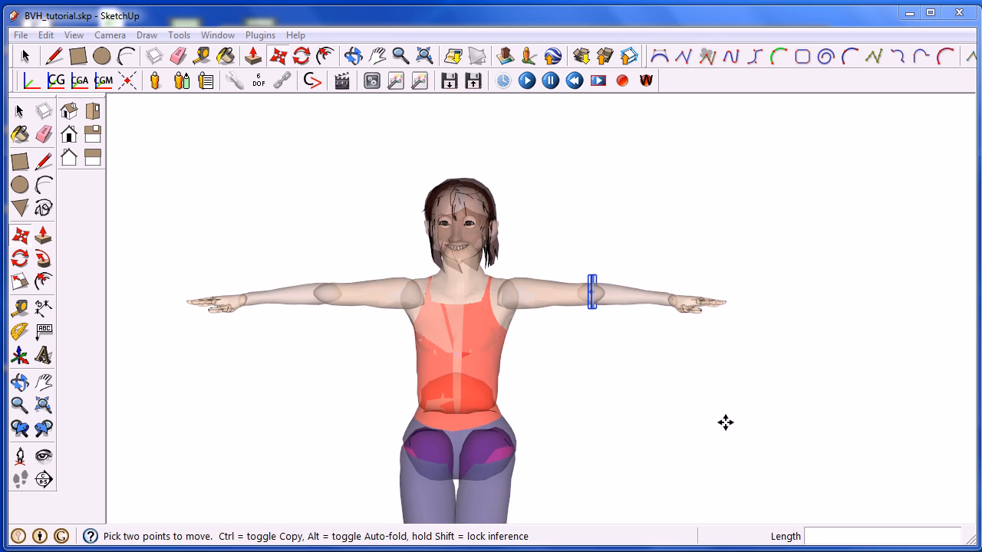
# - Open the human model for editing and select the left forearm group together with its hand and finger groups
pyautogui.moveTo(621, 279); pyautogui.dragTo(623, 346, button='middle')
pyautogui.scroll(2, 624, 346)
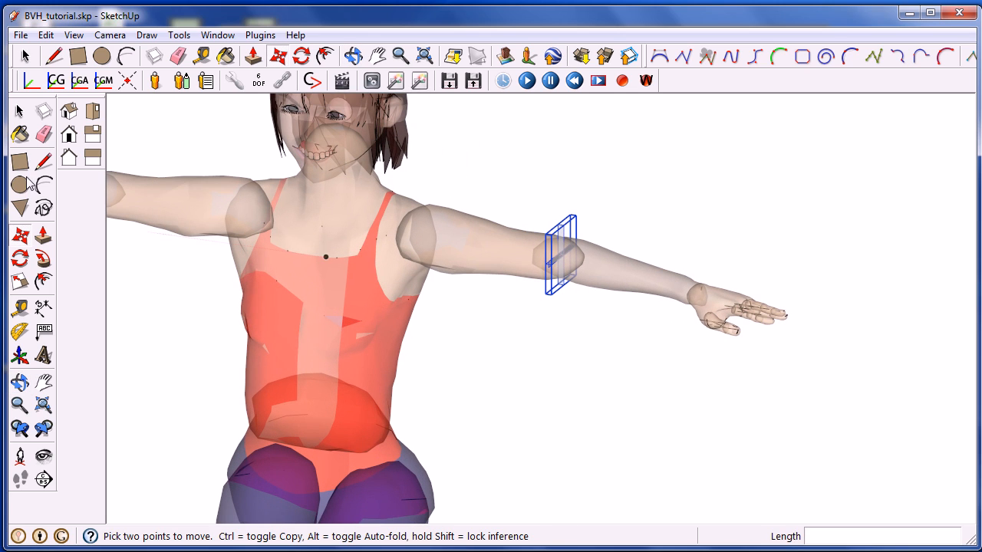
pyautogui.click(20, 112)
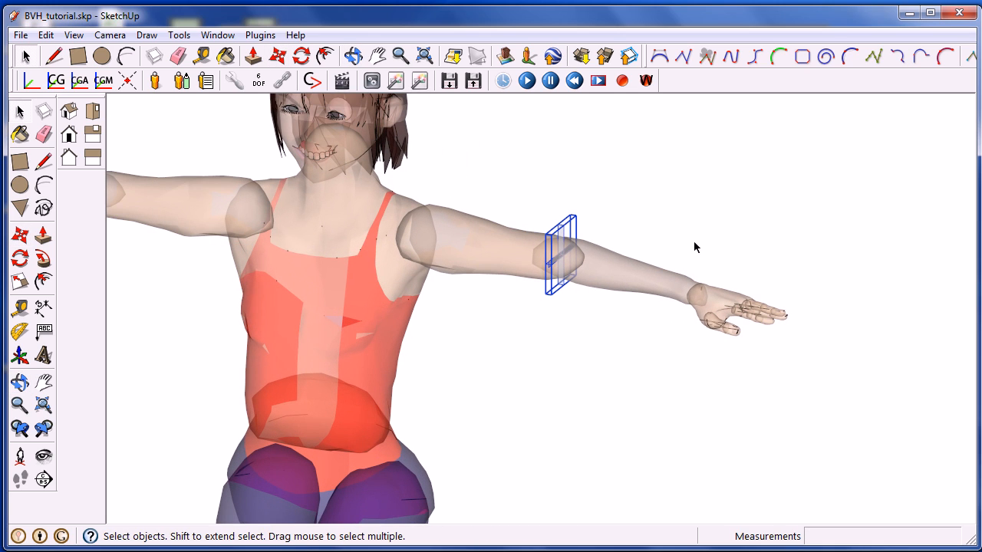
pyautogui.doubleClick(630, 279)
pyautogui.click(630, 279)
pyautogui.keyDown('shift'); pyautogui.moveTo(666, 216); pyautogui.dragTo(853, 403); pyautogui.keyUp('shift')
# - Try to rotate the selected left forearm, hand and fingers about the elbow marker's centre in the top view
pyautogui.scroll(3, 559, 256)
pyautogui.scroll(4, 555, 256)
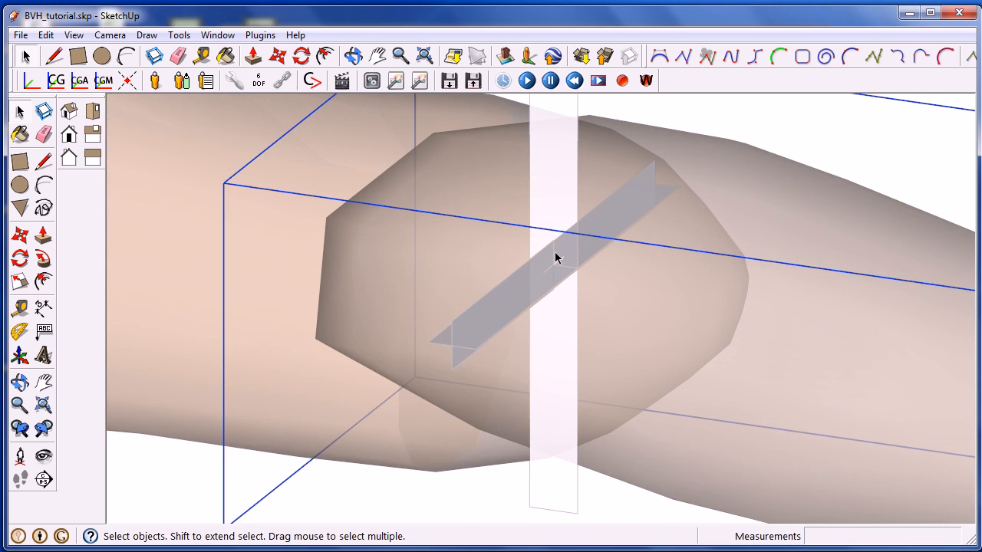
pyautogui.click(19, 259)
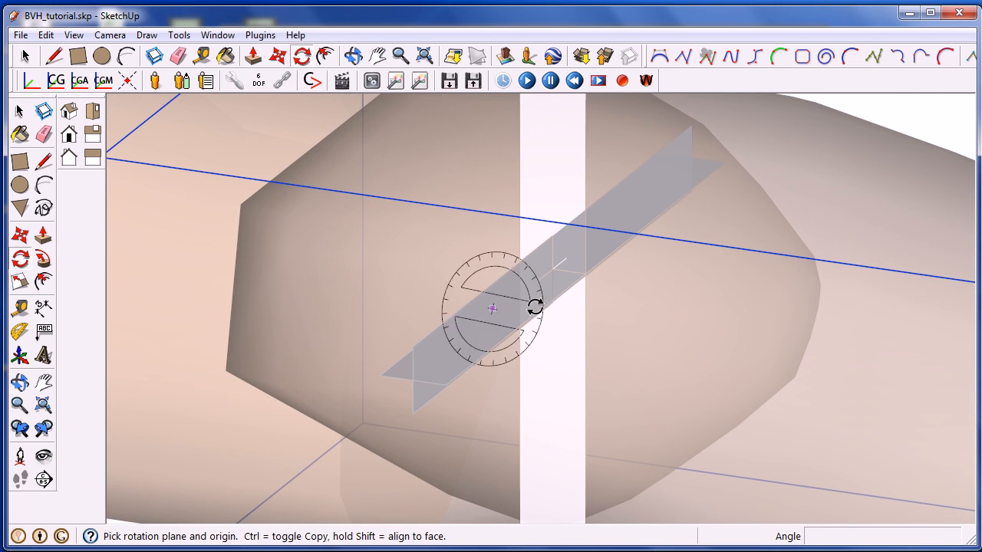
pyautogui.moveTo(552, 269); pyautogui.dragTo(553, 298)
pyautogui.scroll(-5, 554, 298)
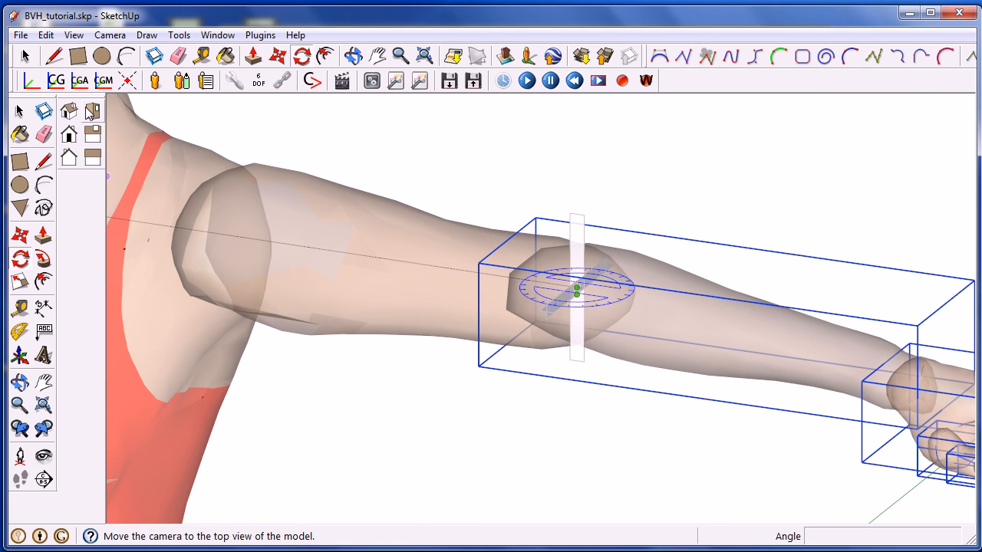
pyautogui.click(92, 114)
pyautogui.scroll(-4, 580, 292)
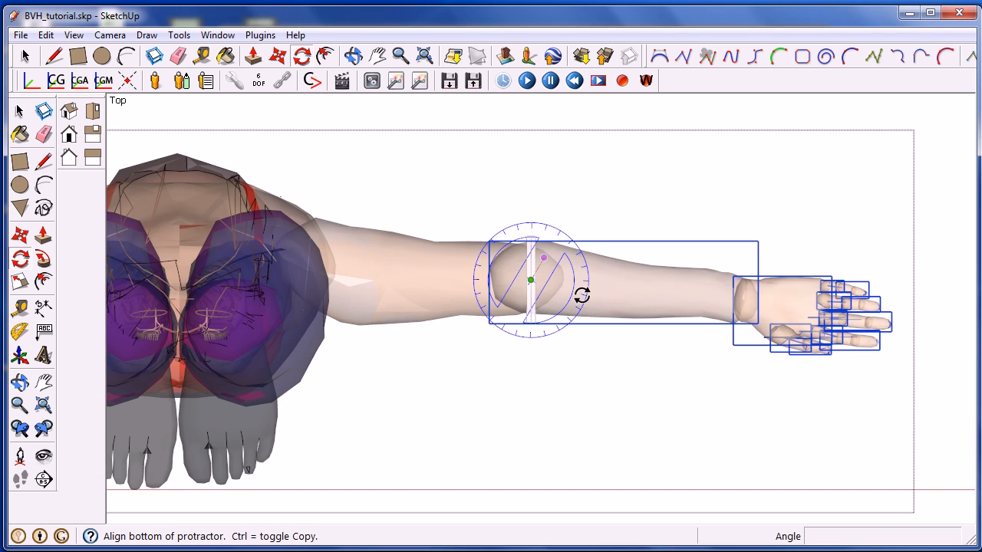
pyautogui.click(929, 283)
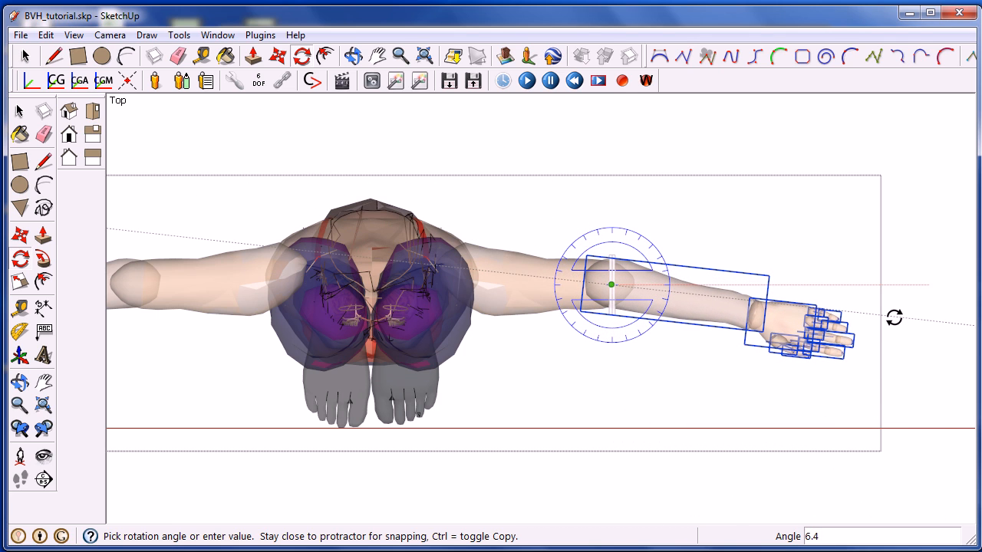
pyautogui.click(894, 318)
pyautogui.click(19, 112)
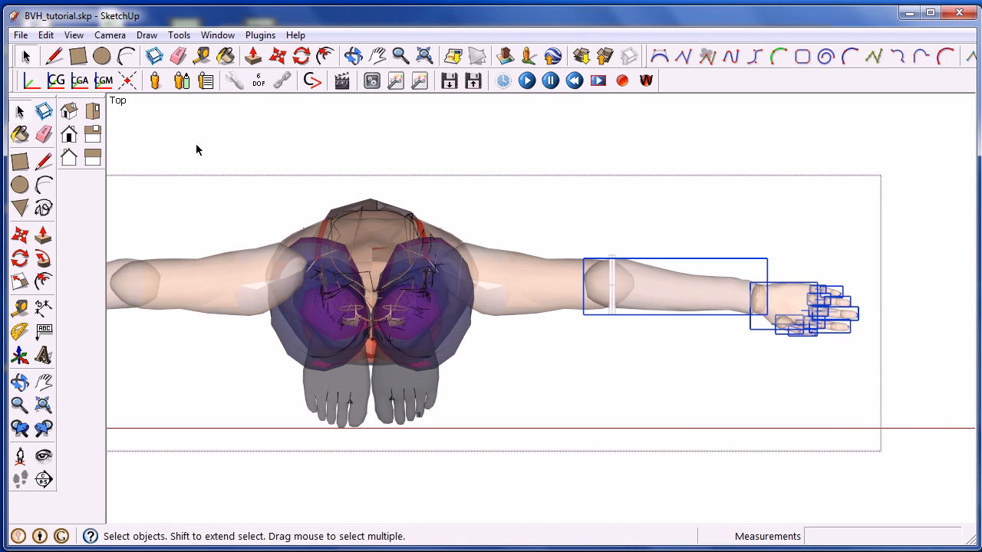
pyautogui.click(197, 148)
# - Search the 3D Warehouse for "SAT BVH tutorial"
pyautogui.moveTo(236, 255); pyautogui.dragTo(288, 148, button='middle')
pyautogui.scroll(-3, 287, 149)
pyautogui.moveTo(344, 255); pyautogui.dragTo(299, 183, button='middle')
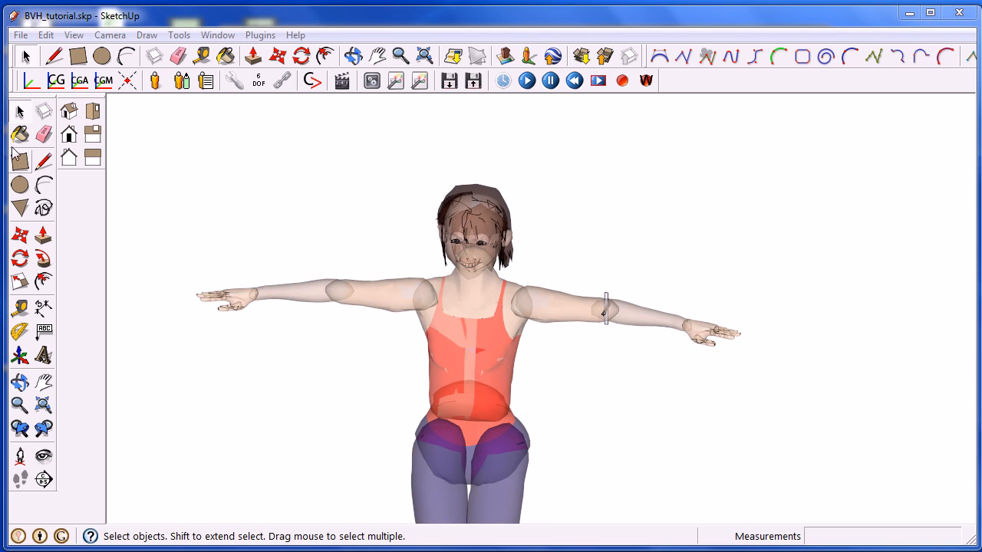
pyautogui.click(21, 35)
pyautogui.moveTo(314, 257)
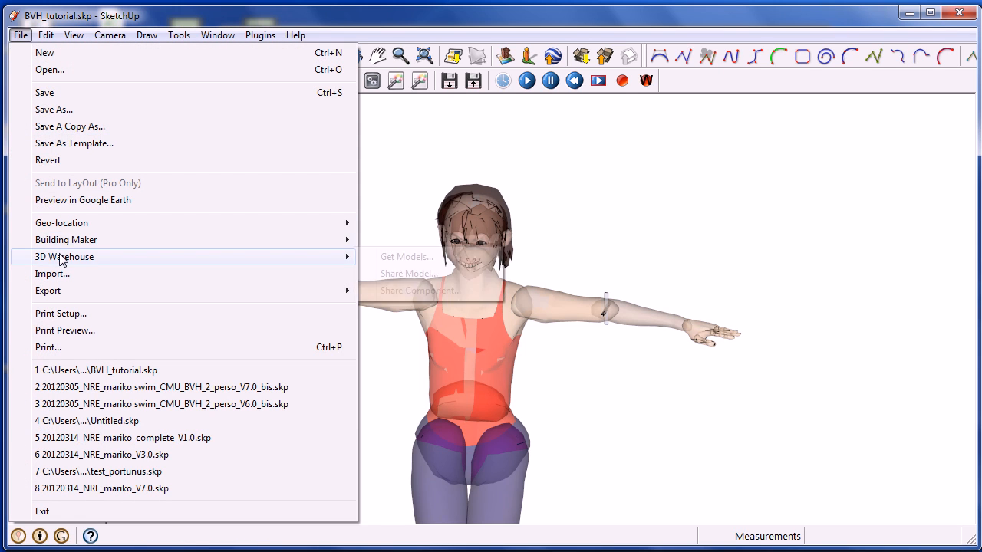
pyautogui.click(397, 260)
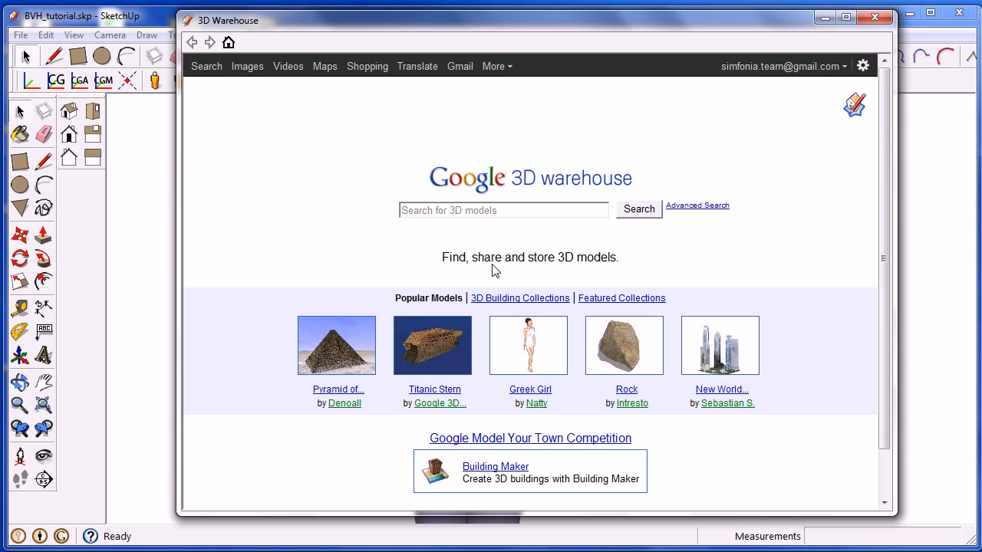
pyautogui.click(476, 210)
pyautogui.write('SAT BVH tutorial')
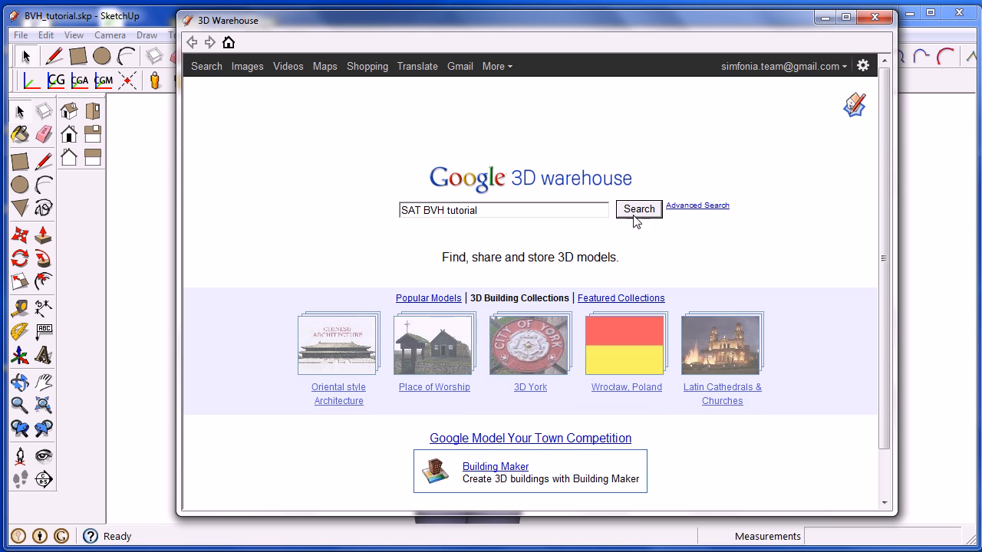
pyautogui.click(639, 210)
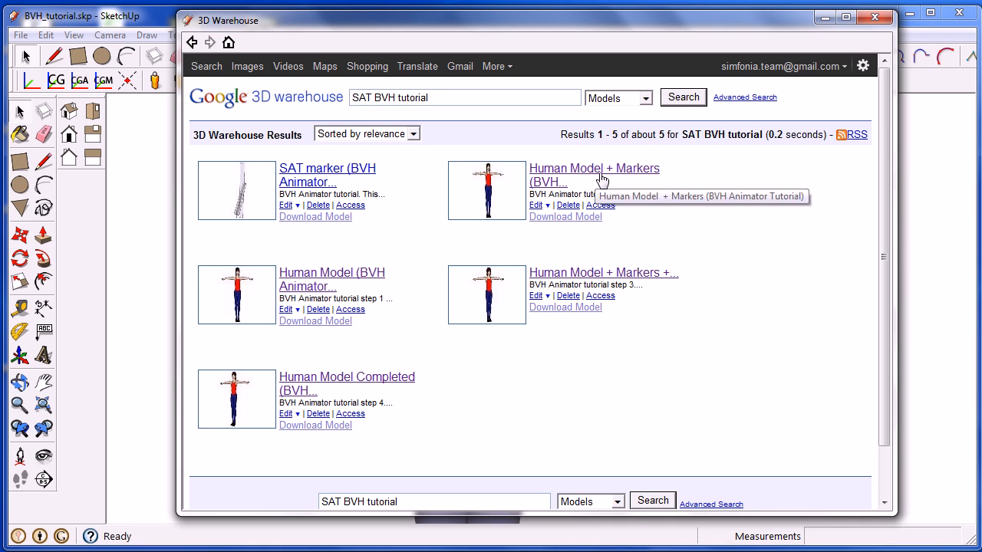
# - Download Human Model + Markers (BVH Animator Tutorial) into the model and place it beside the existing human model
pyautogui.click(558, 217)
pyautogui.click(492, 306)
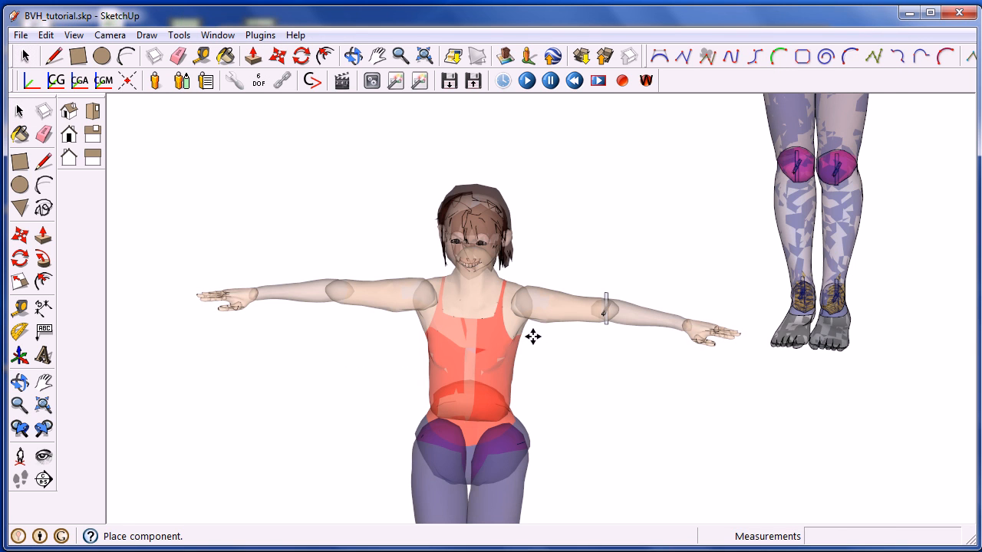
pyautogui.scroll(-5, 533, 335)
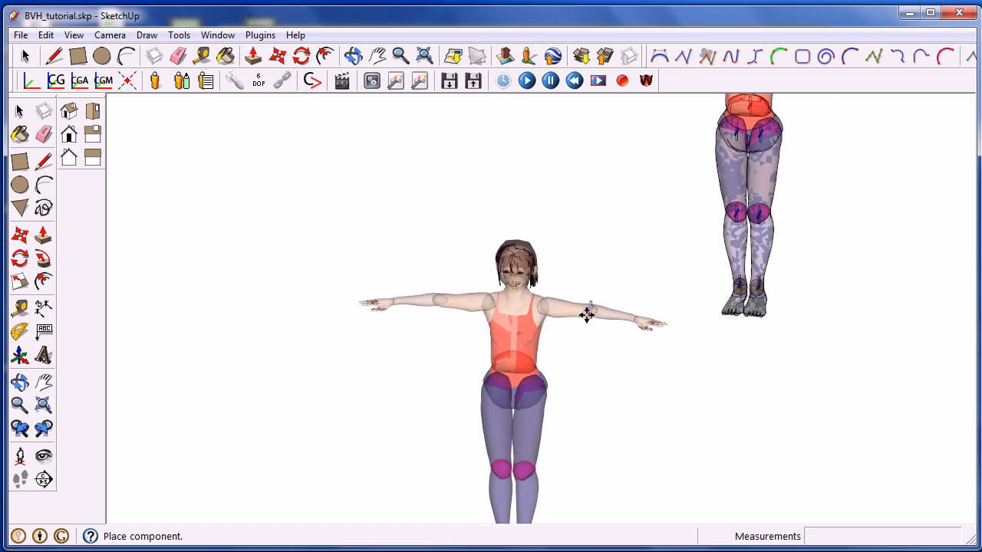
pyautogui.scroll(-4, 590, 354)
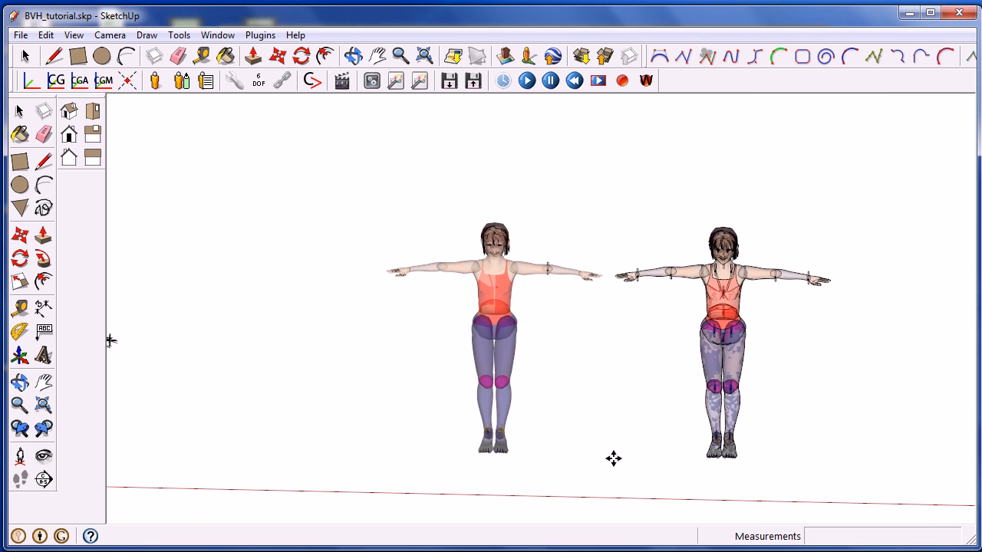
pyautogui.click(613, 459)
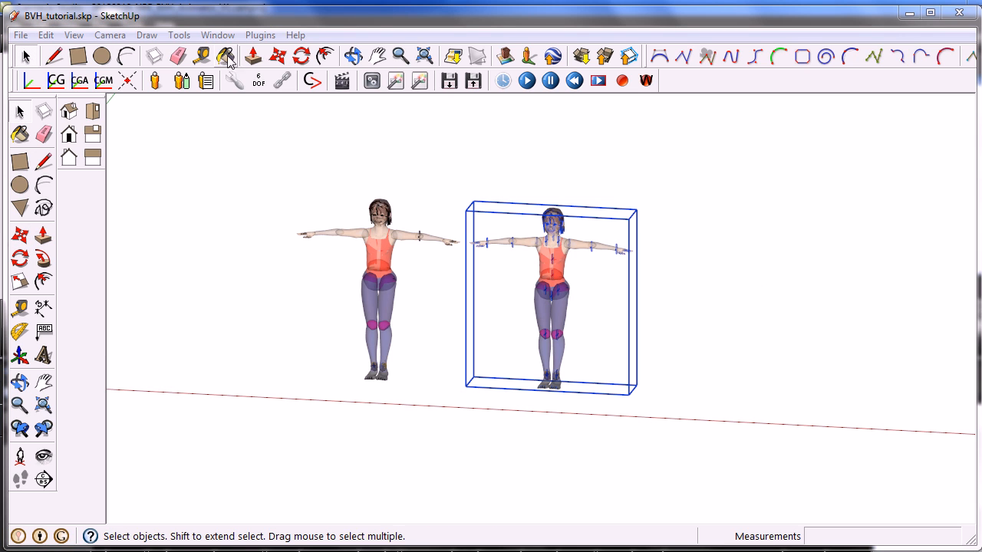
# - Inspect the Human Model + Markers hierarchy in the Outliner and highlight its Joint_character marker group
pyautogui.click(217, 35)
pyautogui.click(253, 166)
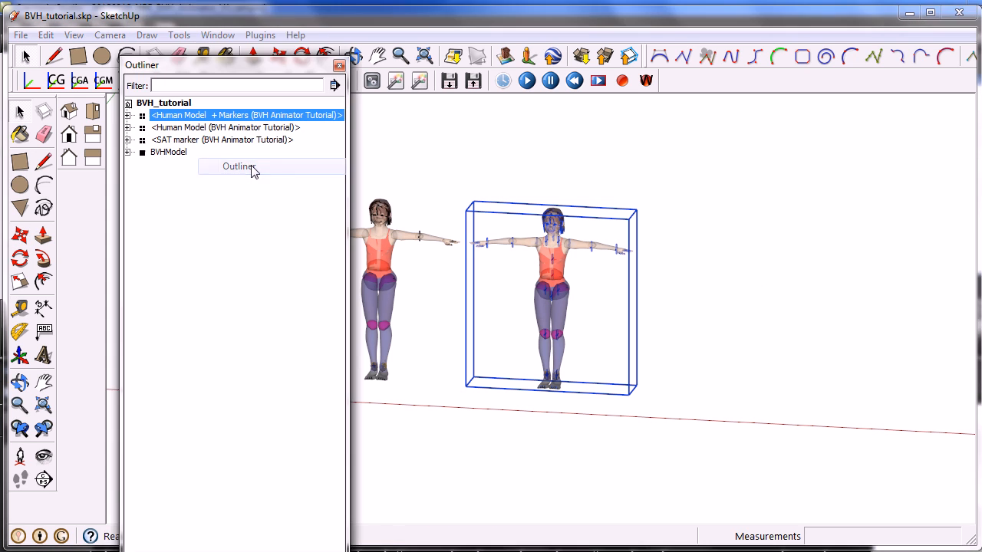
pyautogui.click(128, 115)
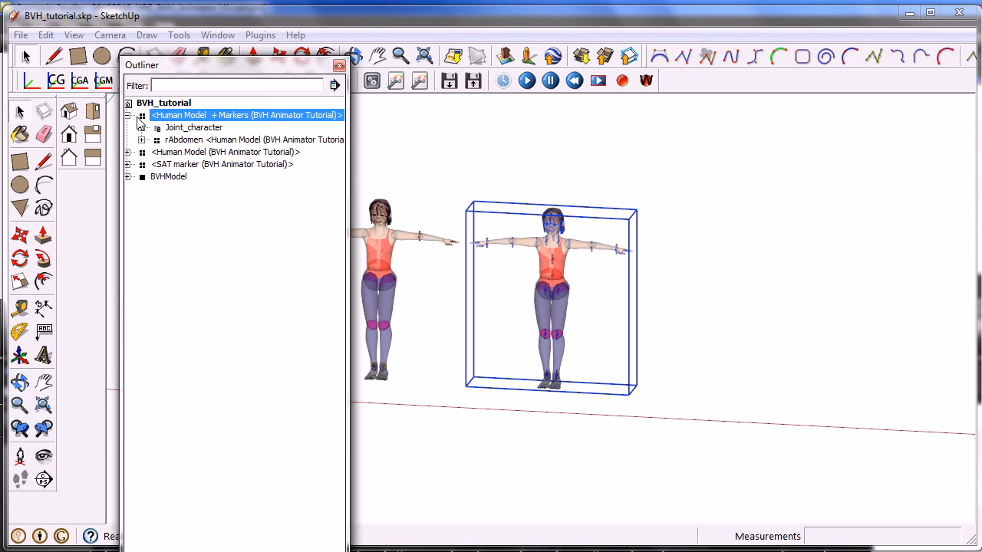
pyautogui.moveTo(413, 278); pyautogui.dragTo(479, 261, button='middle')
pyautogui.scroll(5, 551, 254)
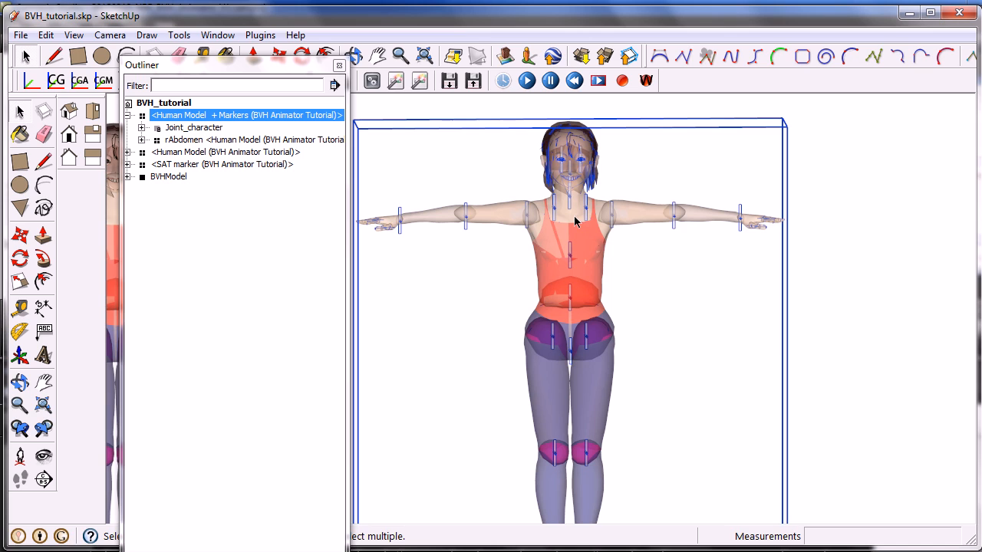
pyautogui.click(194, 127)
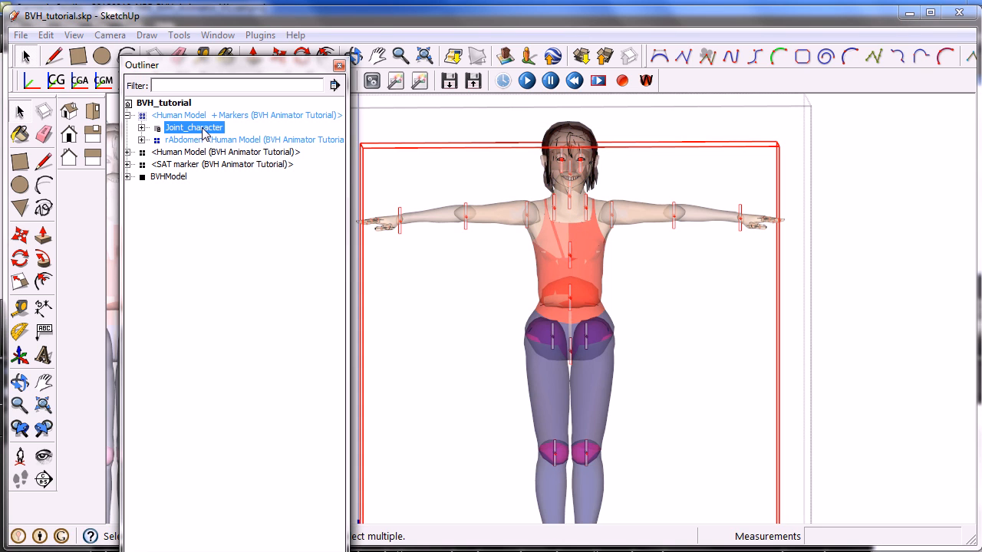
pyautogui.moveTo(576, 242); pyautogui.dragTo(504, 246, button='middle')
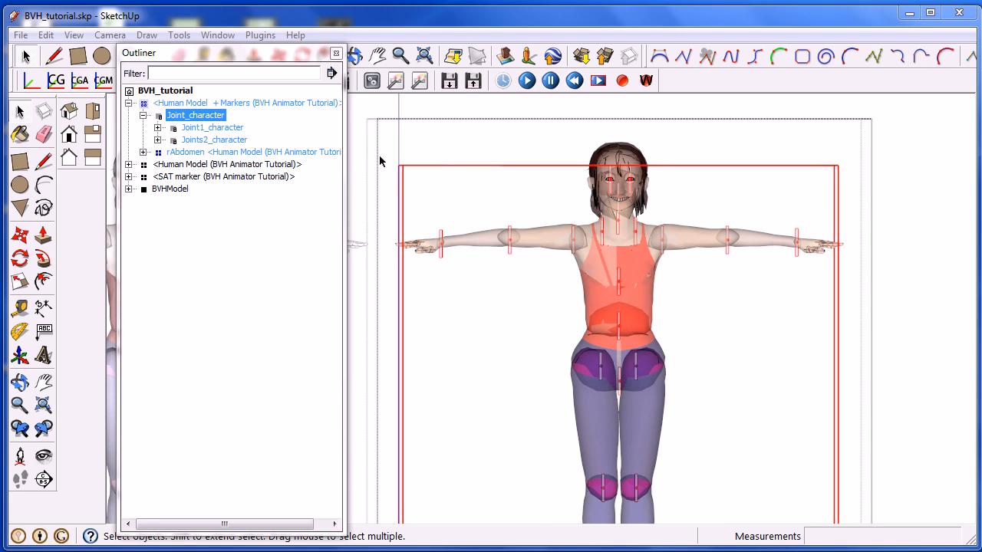
pyautogui.click(336, 54)
pyautogui.click(448, 108)
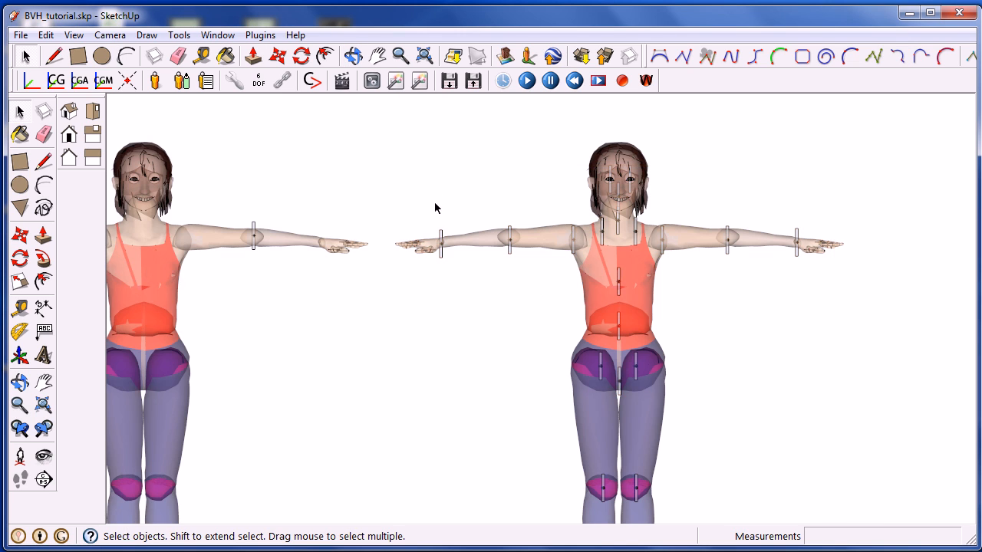
# - Compare the joints of the BVH skeleton with the two human models standing beside it
pyautogui.scroll(-3, 438, 222)
pyautogui.scroll(-2, 443, 229)
pyautogui.keyDown('shift'); pyautogui.moveTo(477, 230); pyautogui.dragTo(681, 230, button='middle'); pyautogui.keyUp('shift')
pyautogui.scroll(-3, 681, 230)
pyautogui.keyDown('shift'); pyautogui.moveTo(447, 237); pyautogui.dragTo(490, 230, button='middle'); pyautogui.keyUp('shift')
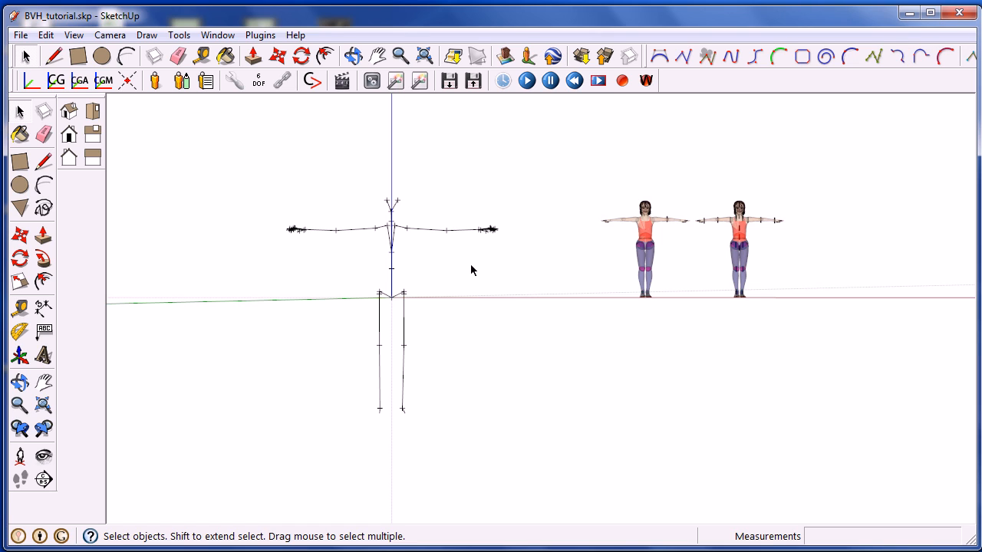
pyautogui.scroll(1, 429, 240)
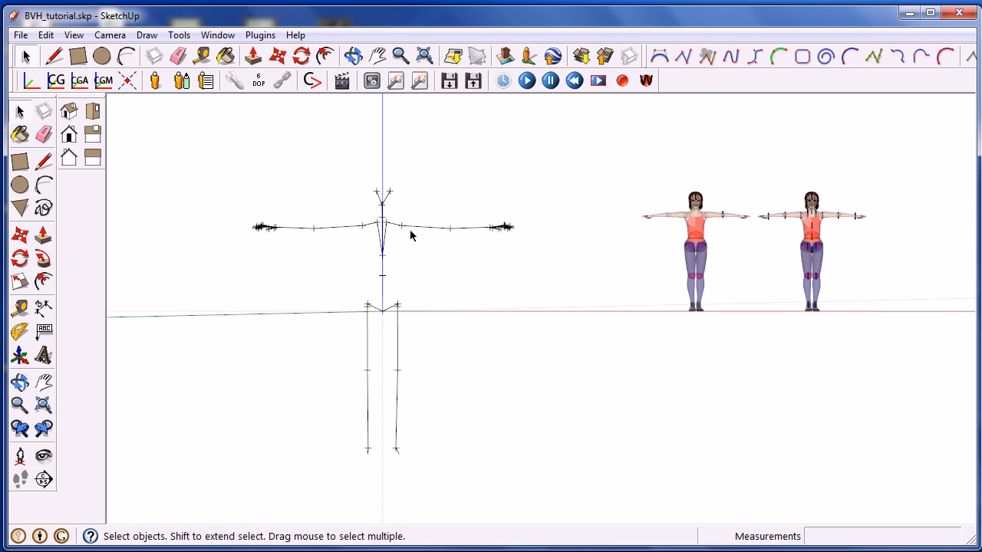
pyautogui.keyDown('shift'); pyautogui.moveTo(676, 179); pyautogui.dragTo(495, 179, button='middle'); pyautogui.keyUp('shift')
pyautogui.scroll(2, 653, 206)
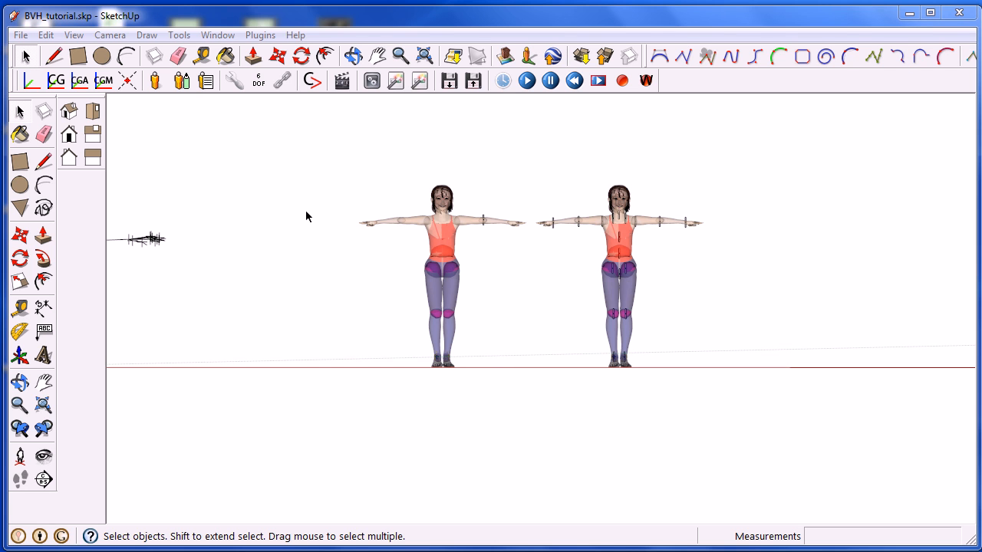
# - Delete the original human model and its separate left elbow marker
pyautogui.click(449, 221)
pyautogui.press('Delete')
pyautogui.click(483, 221)
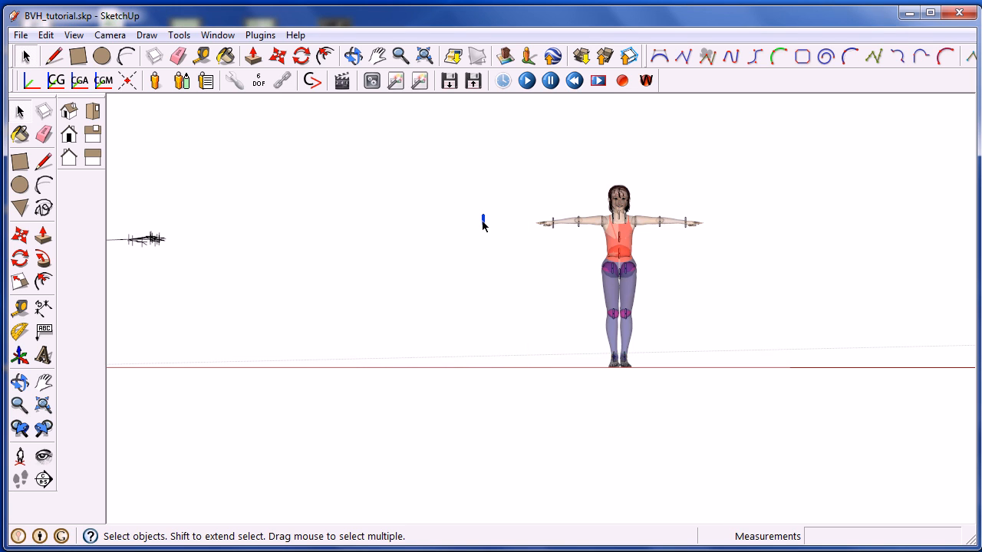
pyautogui.press('Delete')
# - Hide the rAbdomen body component inside Human Model + Markers using the Outliner
pyautogui.scroll(-4, 349, 230)
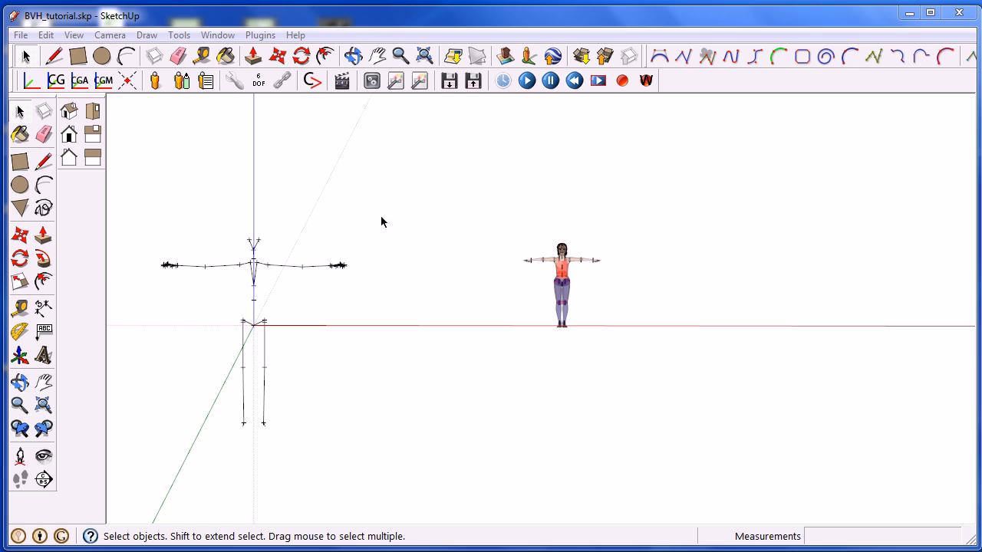
pyautogui.click(217, 36)
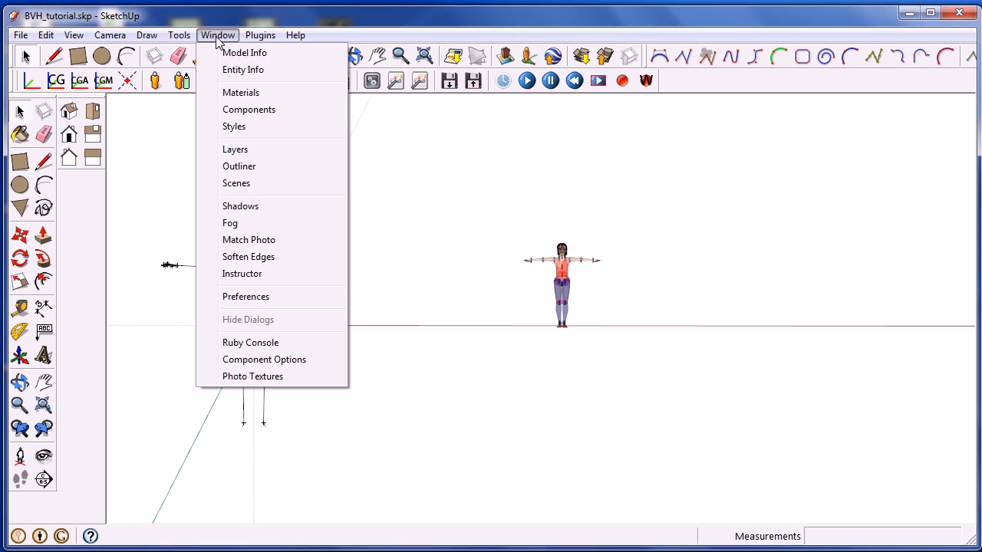
pyautogui.click(253, 167)
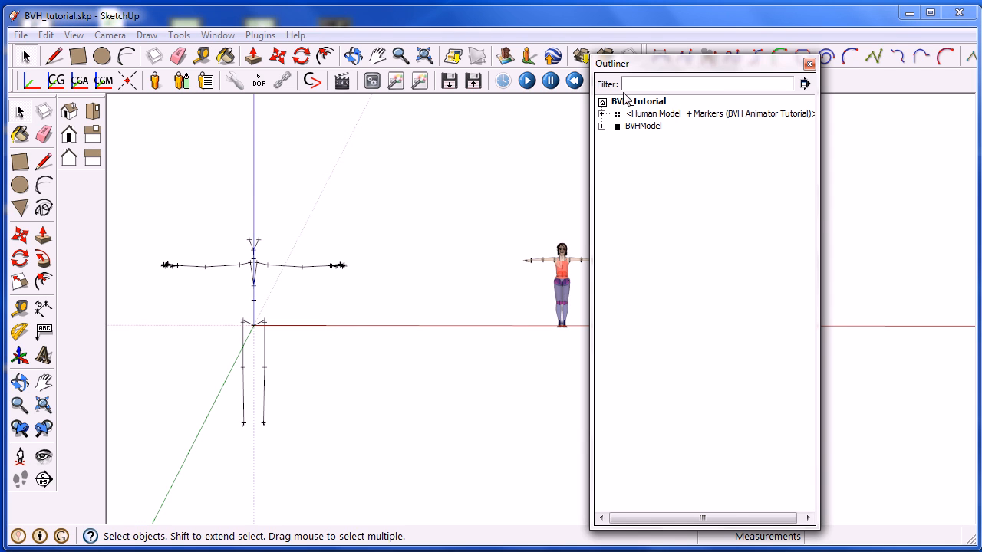
pyautogui.moveTo(658, 66); pyautogui.dragTo(795, 63)
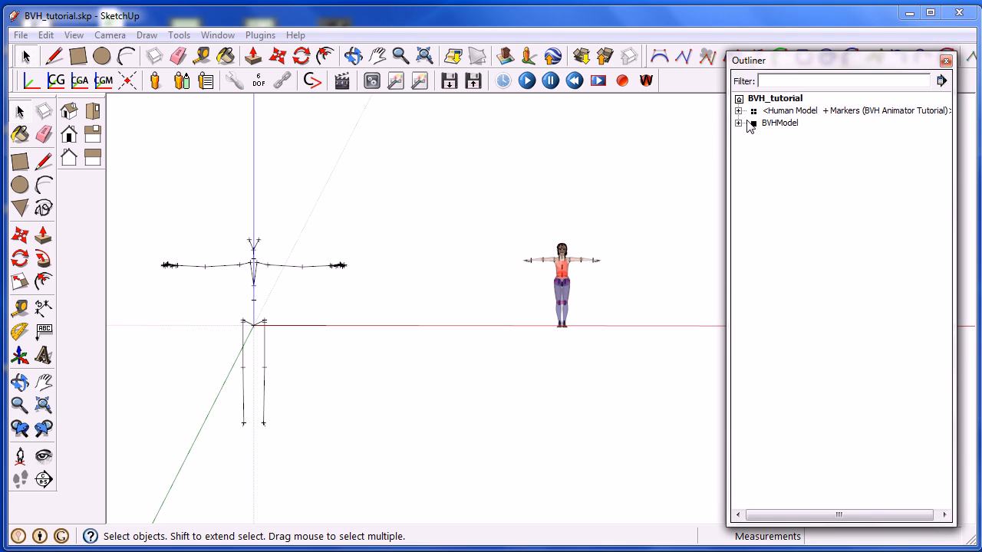
pyautogui.doubleClick(792, 111)
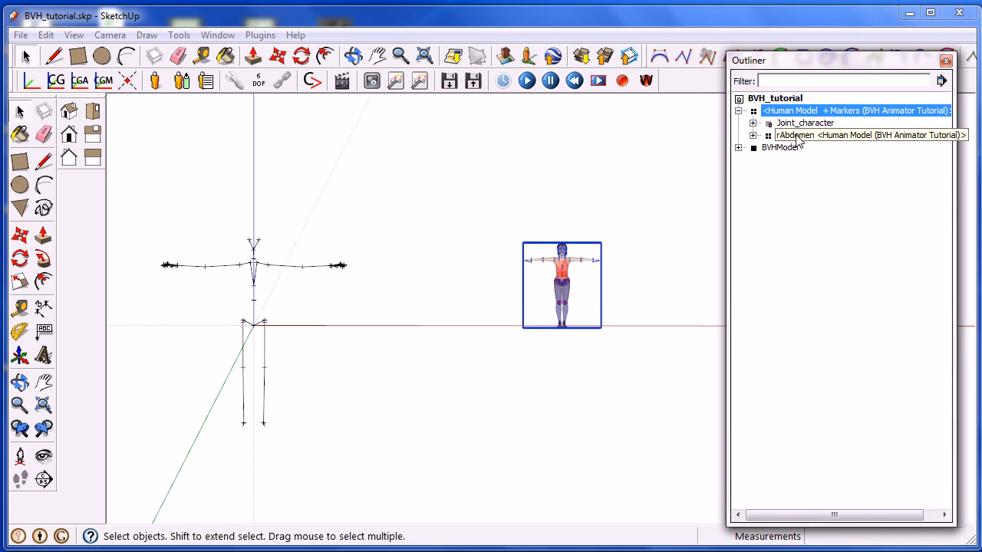
pyautogui.click(795, 135)
pyautogui.rightClick(793, 137)
pyautogui.click(830, 181)
pyautogui.click(450, 204)
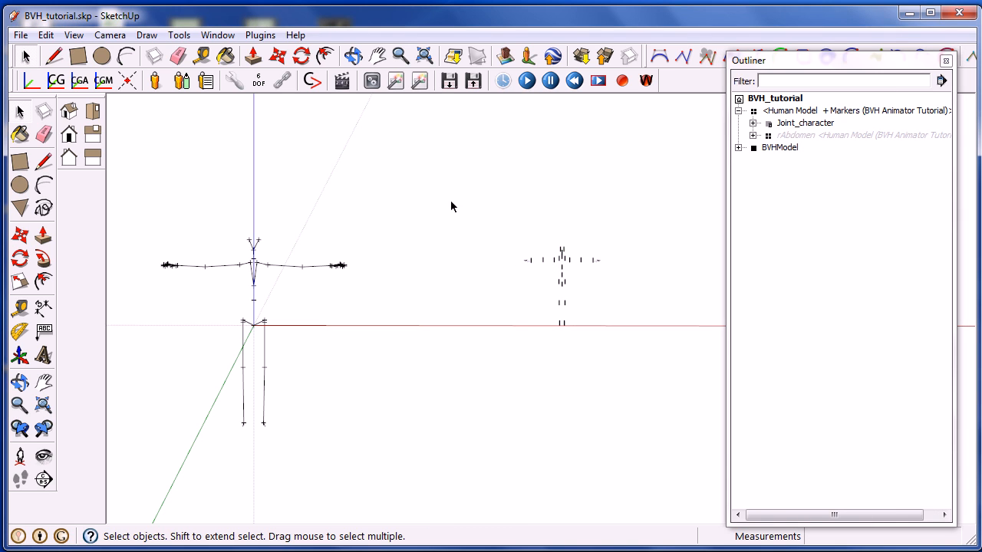
pyautogui.click(945, 61)
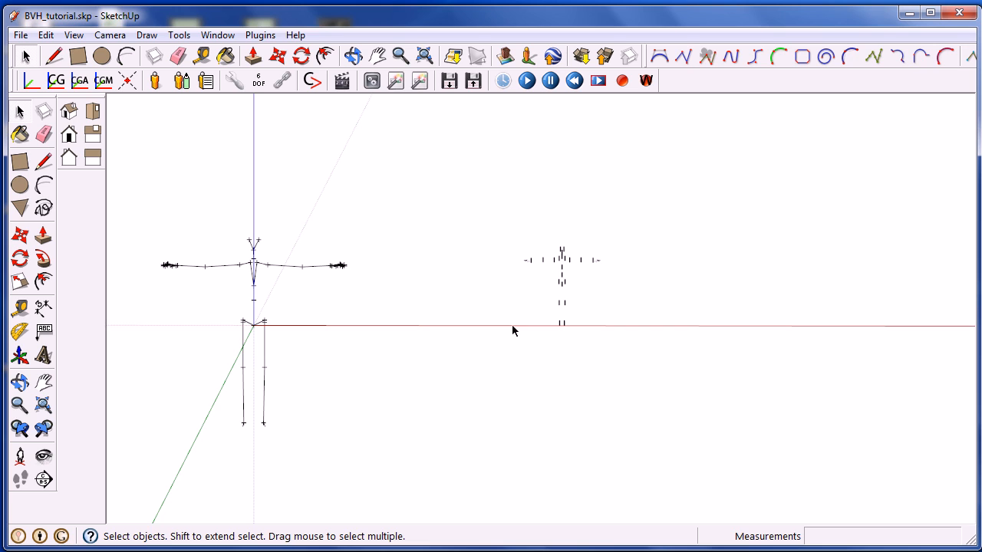
# - Examine the joint markers up close and the hip area of the BVH skeleton at the origin
pyautogui.scroll(10, 560, 278)
pyautogui.scroll(4, 565, 260)
pyautogui.moveTo(567, 301); pyautogui.dragTo(449, 344, button='middle')
pyautogui.scroll(4, 805, 204)
pyautogui.scroll(2, 788, 202)
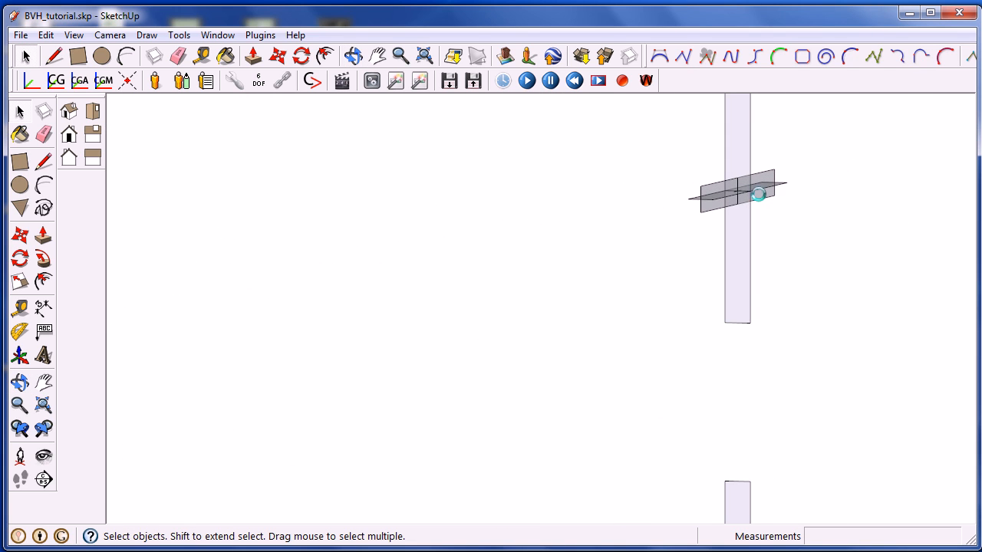
pyautogui.scroll(-6, 726, 223)
pyautogui.scroll(-6, 722, 223)
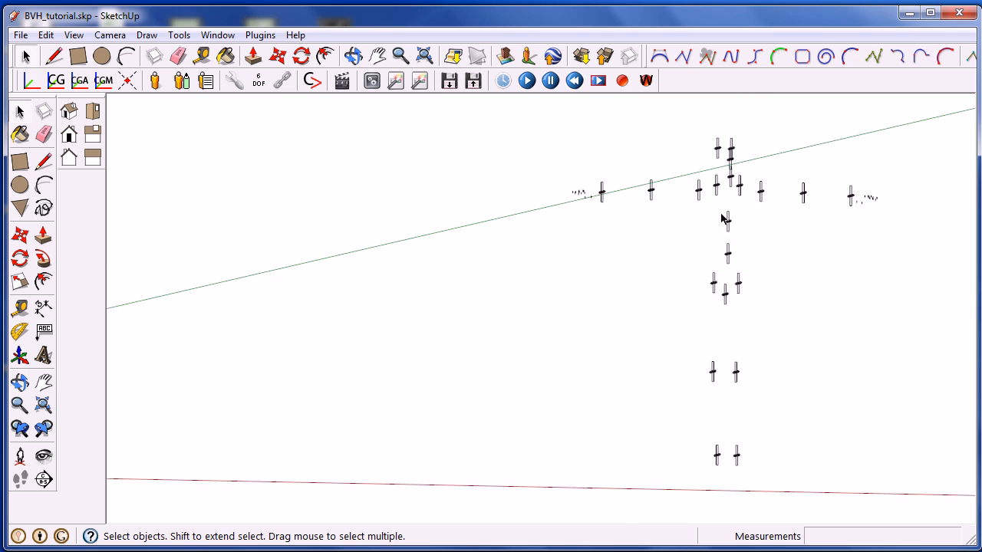
pyautogui.moveTo(717, 247); pyautogui.dragTo(565, 222, button='middle')
pyautogui.scroll(6, 433, 253)
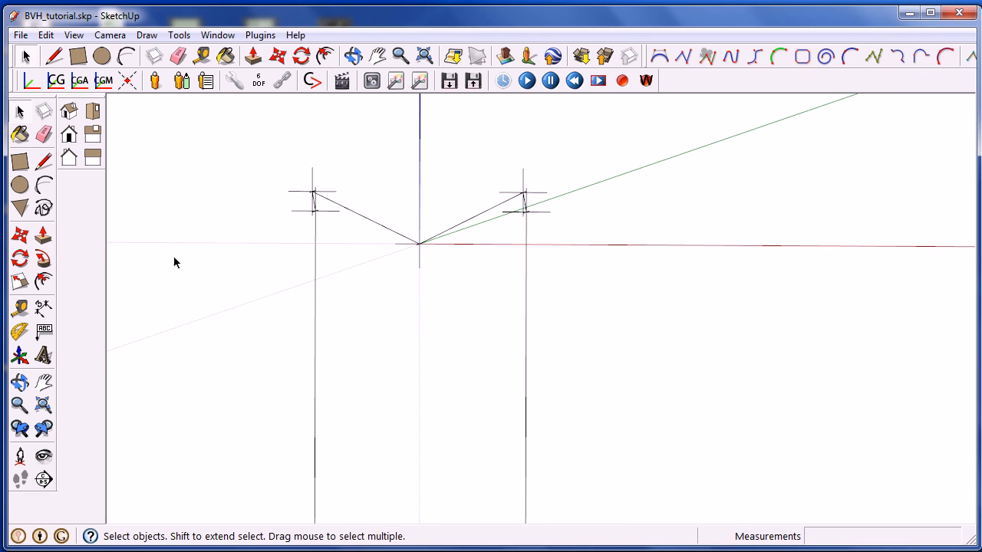
# - Move the whole BVH skeleton so its hip root joint snaps onto the centre of the human model's hip marker
pyautogui.tripleClick(342, 208)
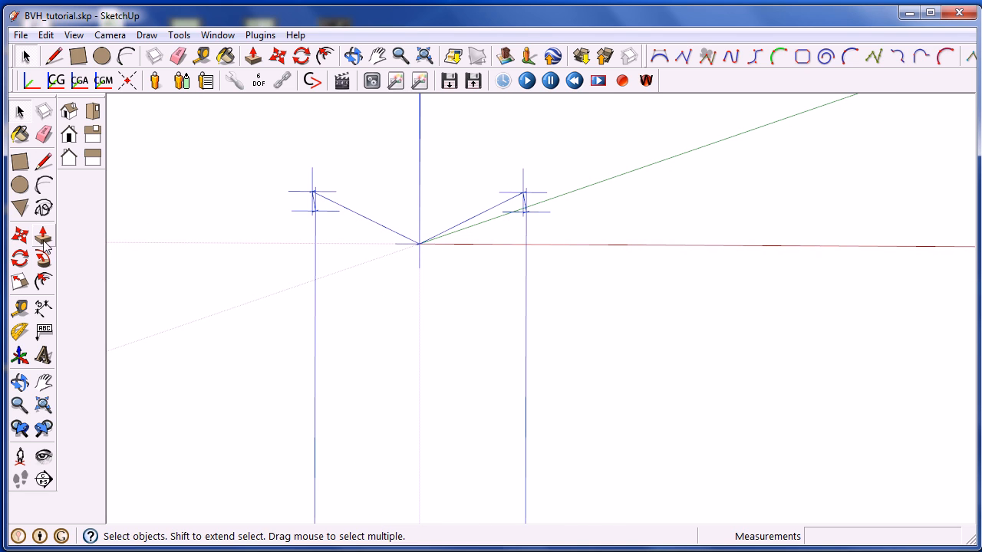
pyautogui.click(20, 235)
pyautogui.click(418, 244)
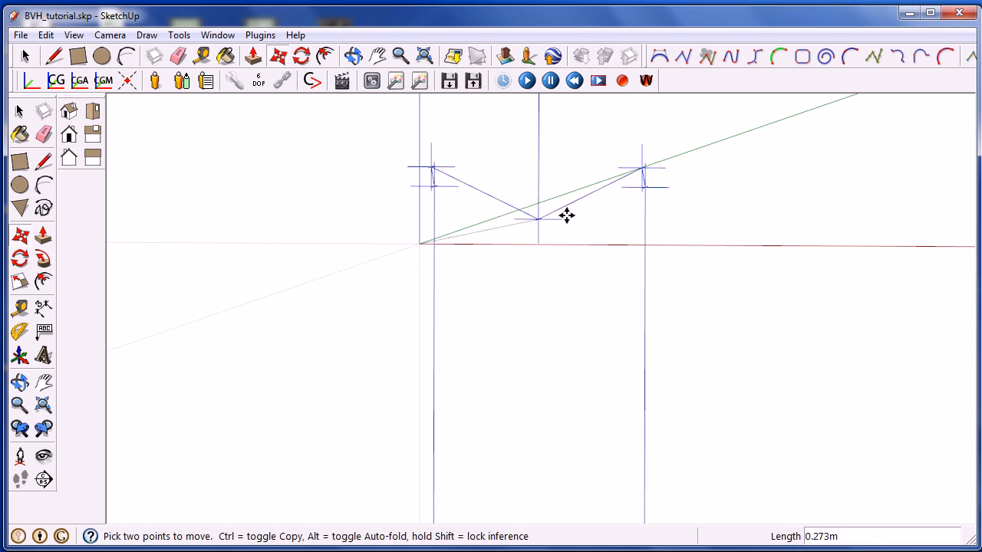
pyautogui.scroll(-5, 759, 203)
pyautogui.keyDown('shift'); pyautogui.moveTo(738, 192); pyautogui.dragTo(245, 222, button='middle'); pyautogui.keyUp('shift')
pyautogui.scroll(5, 490, 195)
pyautogui.scroll(6, 568, 198)
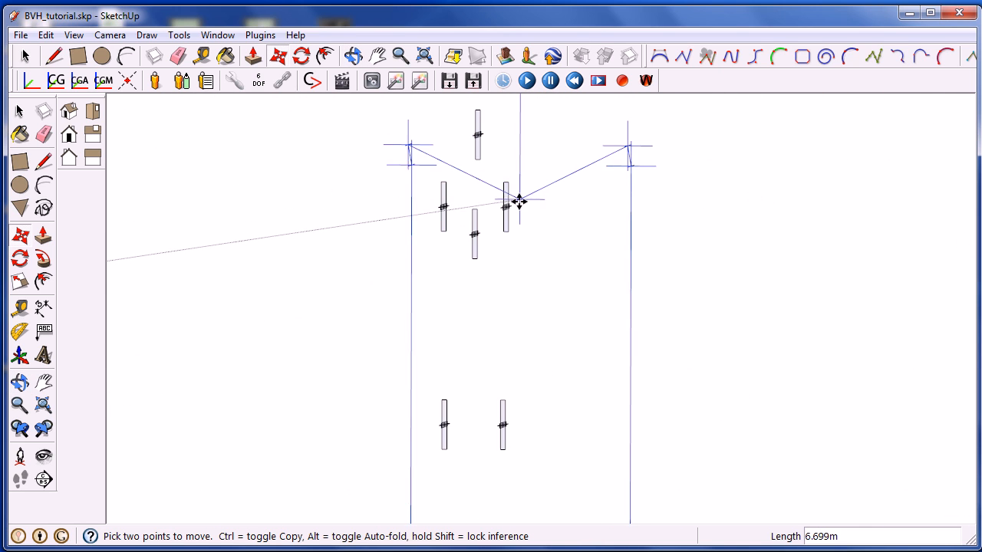
pyautogui.moveTo(506, 208); pyautogui.dragTo(436, 253, button='middle')
pyautogui.scroll(6, 453, 247)
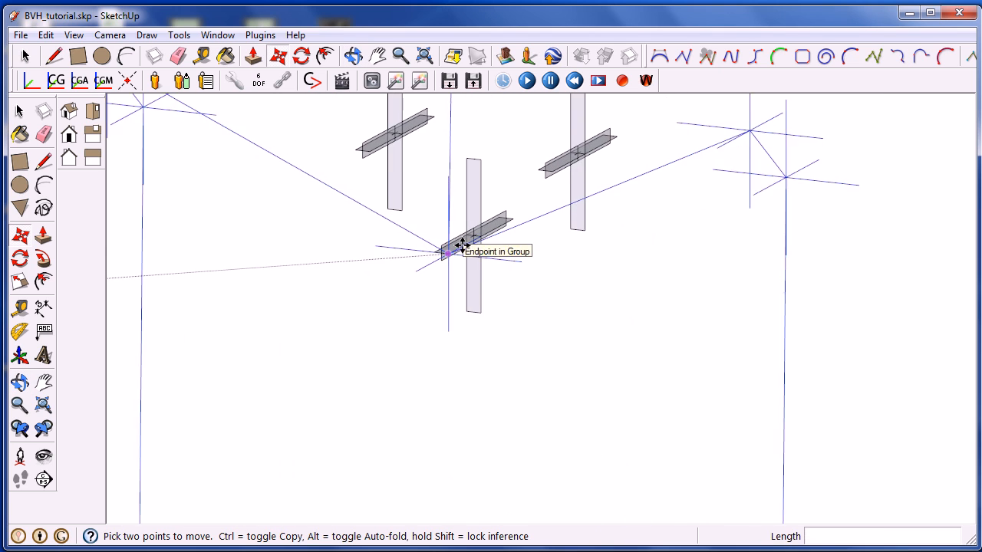
pyautogui.scroll(3, 493, 230)
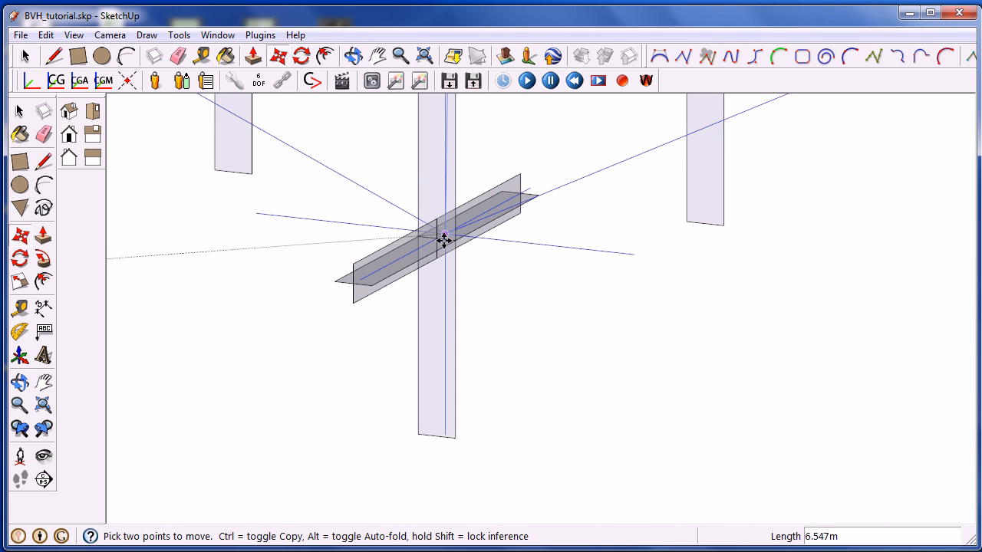
pyautogui.click(439, 242)
# - Scale the BVH skeleton uniformly about its centre by 0.42 in the front view to match the model's markers
pyautogui.scroll(-14, 433, 247)
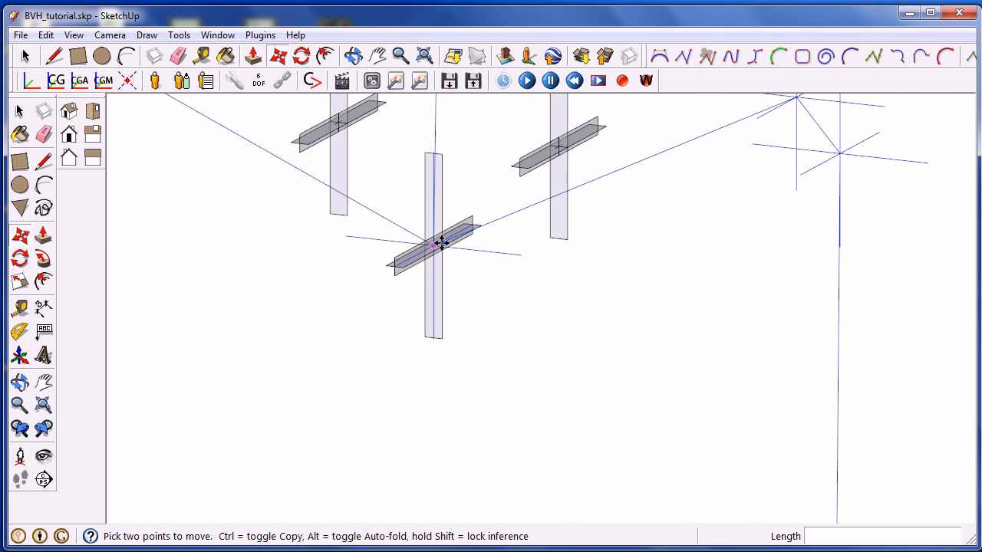
pyautogui.moveTo(476, 270); pyautogui.dragTo(510, 261, button='middle')
pyautogui.scroll(-6, 491, 254)
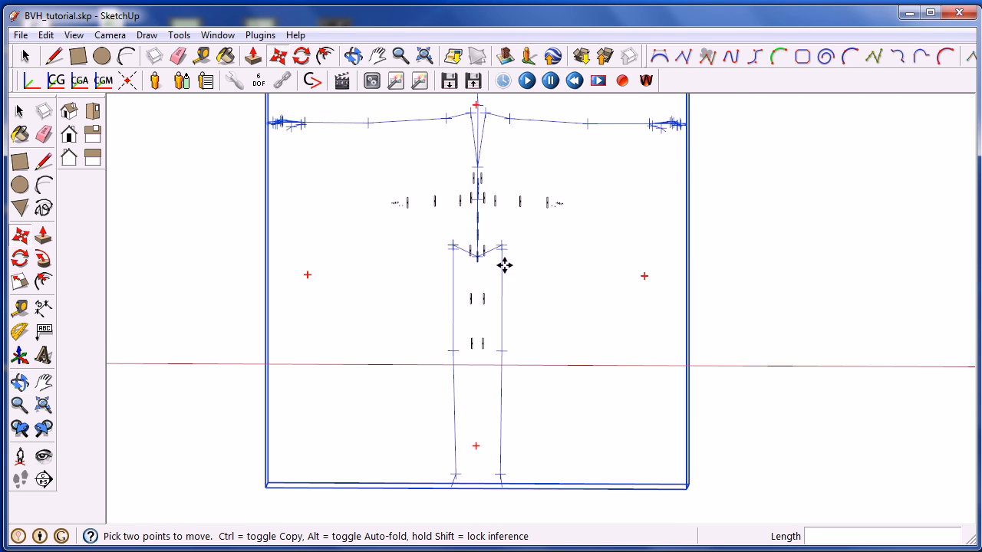
pyautogui.moveTo(379, 219); pyautogui.dragTo(405, 218, button='middle')
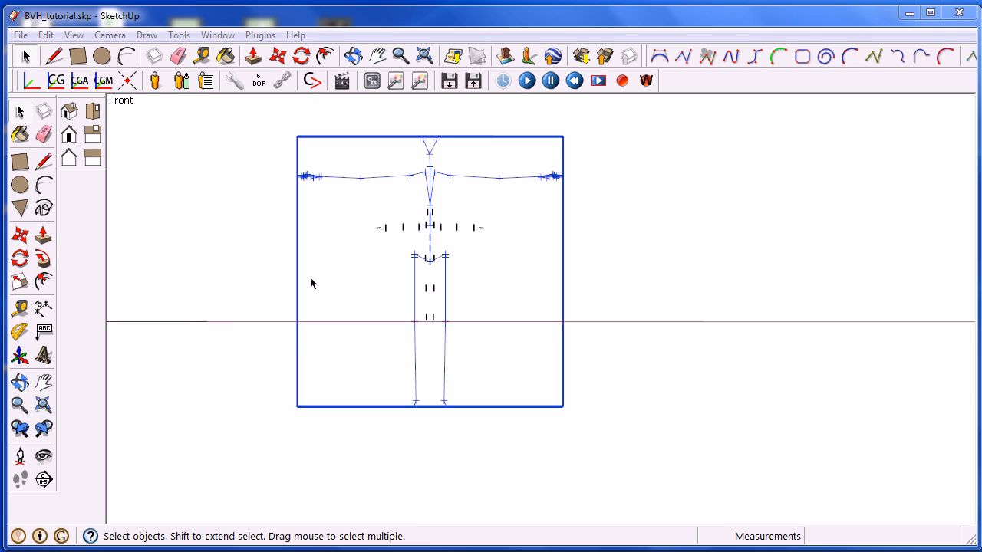
pyautogui.click(20, 281)
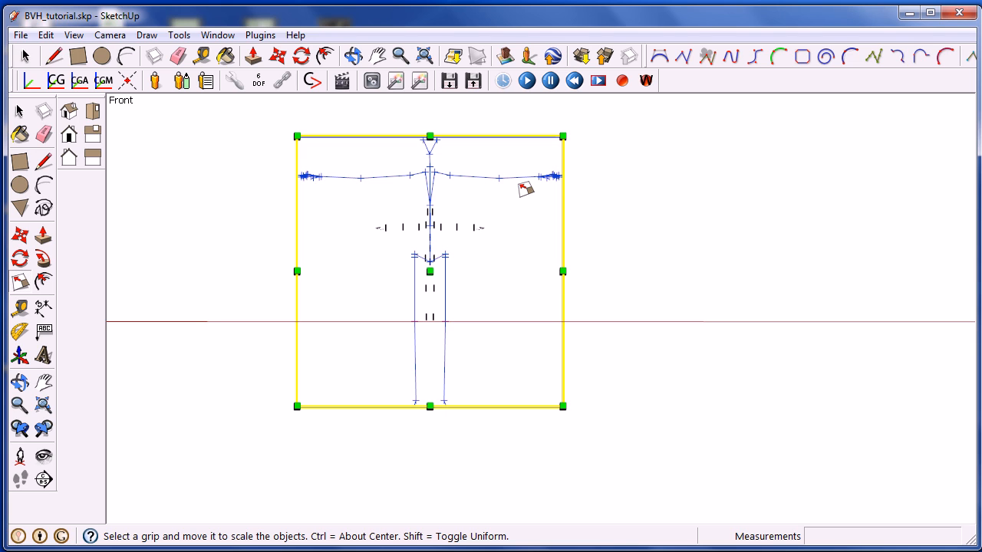
pyautogui.keyDown('ctrl'); pyautogui.moveTo(562, 137); pyautogui.dragTo(497, 222); pyautogui.keyUp('ctrl')
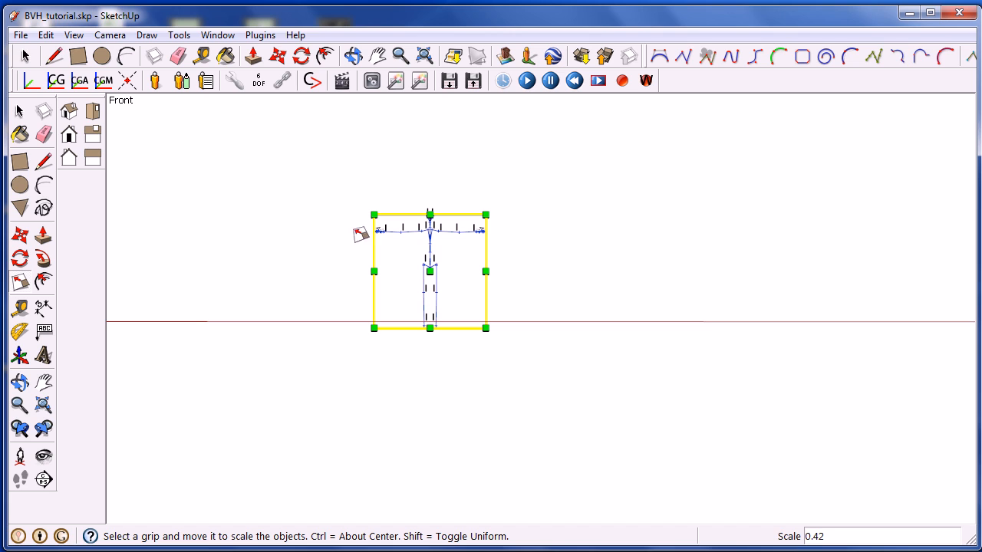
pyautogui.click(20, 112)
pyautogui.click(334, 269)
# - Move the scaled BVH skeleton so its hip root joint snaps back onto the centre of the hip marker
pyautogui.moveTo(334, 268); pyautogui.dragTo(430, 267, button='middle')
pyautogui.scroll(5, 430, 267)
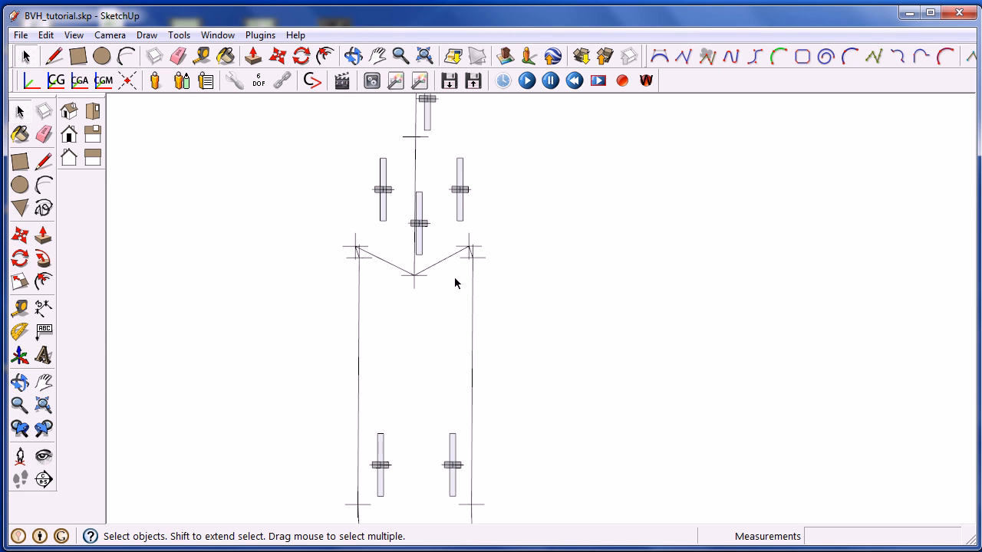
pyautogui.click(20, 235)
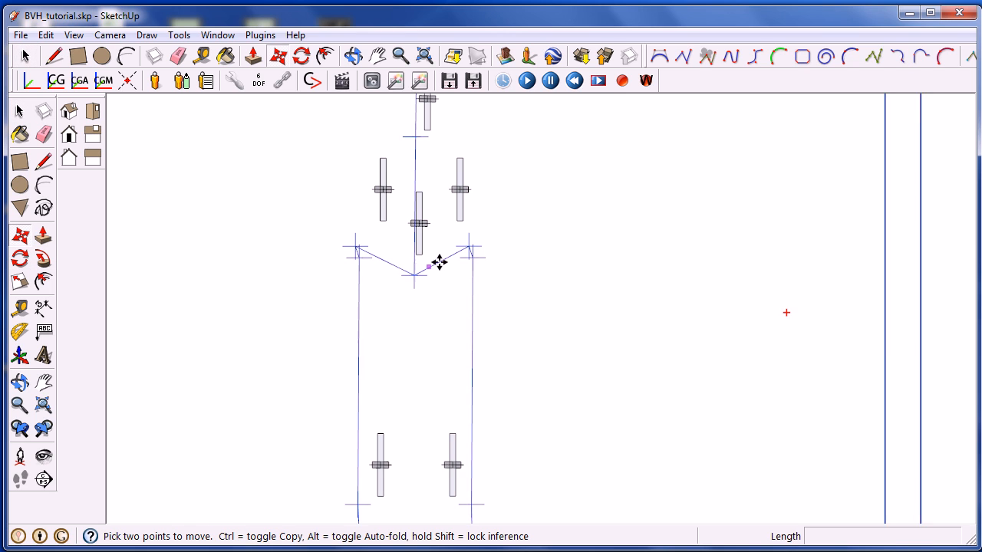
pyautogui.scroll(3, 442, 261)
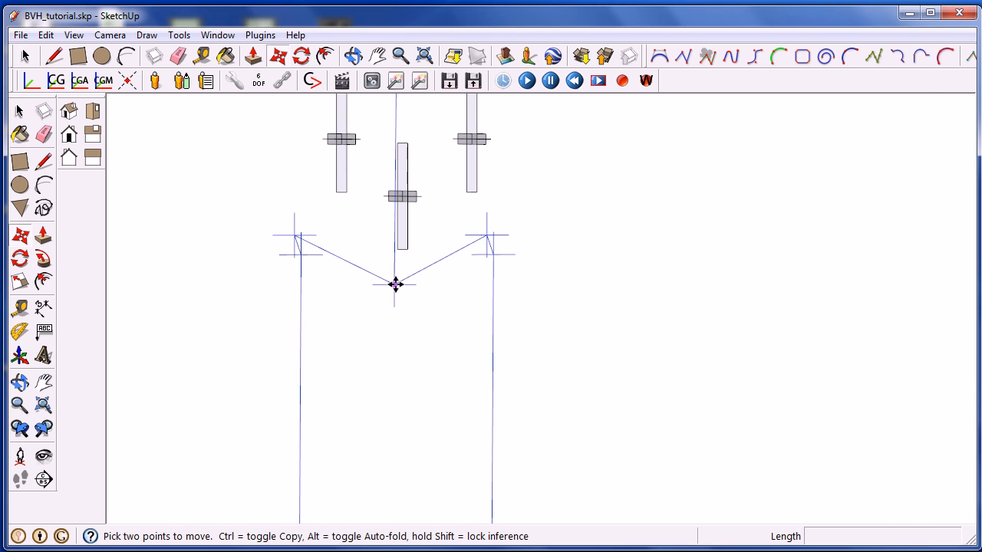
pyautogui.scroll(2, 395, 286)
pyautogui.click(395, 285)
pyautogui.moveTo(396, 283); pyautogui.dragTo(428, 253, button='middle')
pyautogui.scroll(2, 397, 221)
pyautogui.moveTo(396, 222)
pyautogui.mouseDown(button='middle')
pyautogui.moveTo(390, 284)
pyautogui.moveTo(388, 263)
pyautogui.mouseUp(button='middle')
pyautogui.scroll(1, 395, 247)
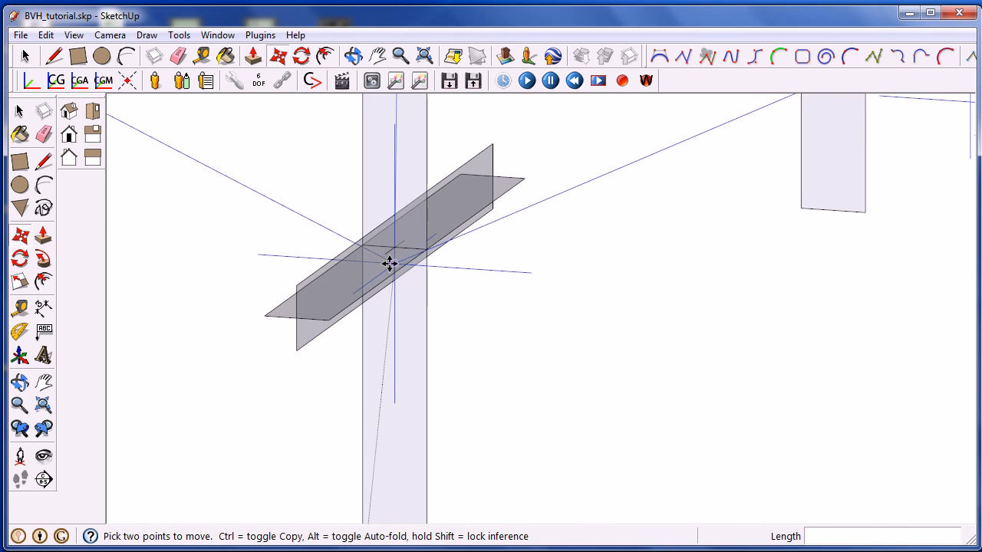
pyautogui.scroll(-8, 396, 243)
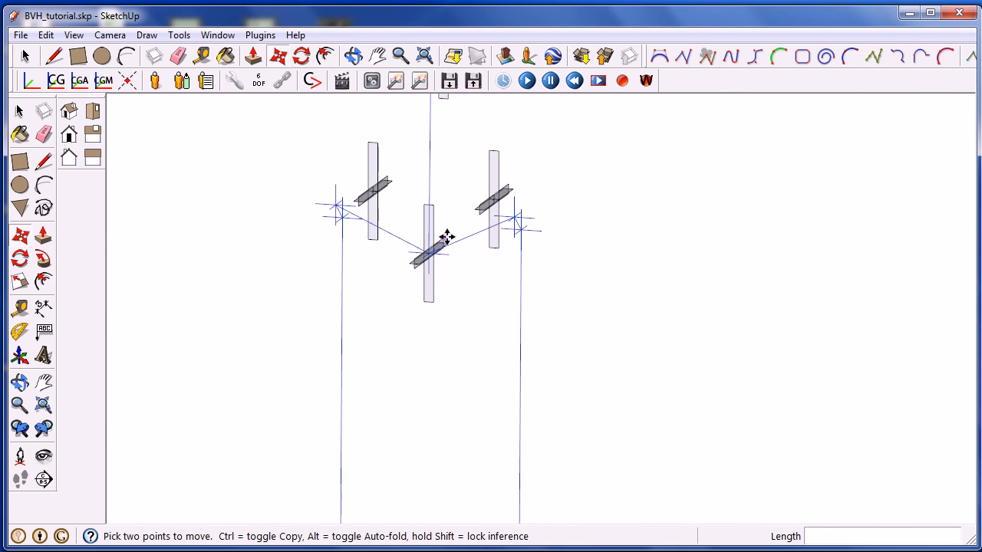
pyautogui.scroll(-3, 432, 246)
pyautogui.moveTo(392, 284); pyautogui.dragTo(445, 241, button='middle')
pyautogui.scroll(-3, 452, 244)
pyautogui.press('Escape')
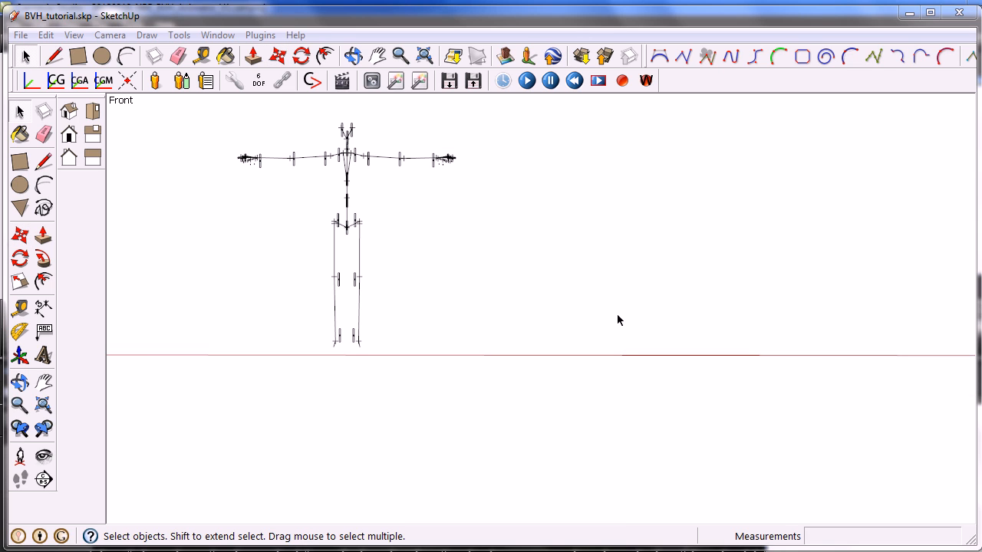
# - Open the BVH skeleton group for editing at its spine above the hips
pyautogui.keyDown('shift'); pyautogui.moveTo(484, 245); pyautogui.dragTo(575, 303, button='middle'); pyautogui.keyUp('shift')
pyautogui.scroll(5, 485, 283)
pyautogui.moveTo(419, 253); pyautogui.dragTo(456, 274, button='middle')
pyautogui.scroll(2, 481, 273)
pyautogui.click(479, 248)
pyautogui.doubleClick(476, 244)
pyautogui.scroll(3, 483, 288)
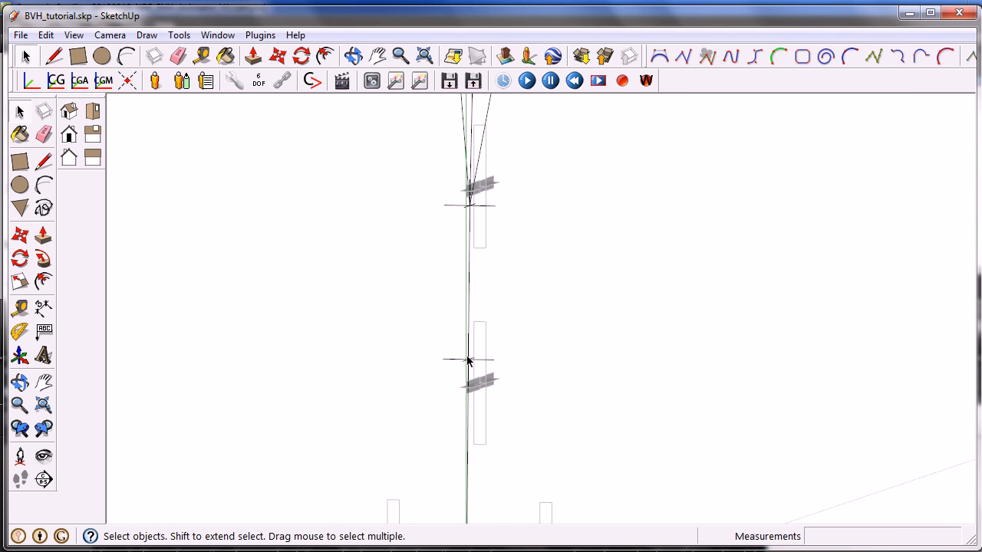
# - Select the upper-body chain above the hips and move its lowest spine joint onto the centre of the lower spine marker
pyautogui.scroll(-2, 480, 374)
pyautogui.doubleClick(472, 337)
pyautogui.click(472, 338)
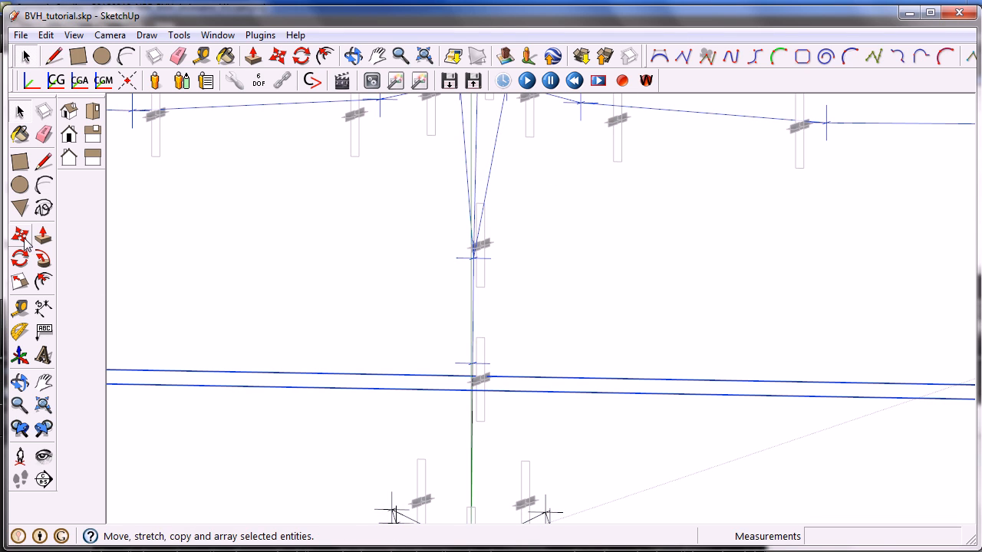
pyautogui.click(20, 235)
pyautogui.scroll(2, 429, 383)
pyautogui.click(502, 342)
pyautogui.scroll(5, 521, 368)
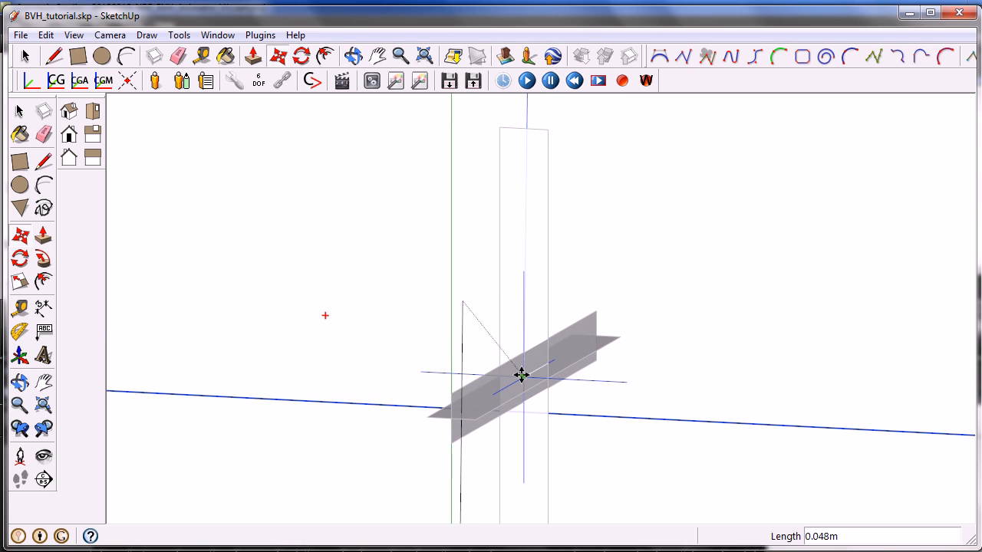
pyautogui.click(521, 373)
# - Open the lower spine group and move the nested upper-body chain so its base joint snaps onto the upper spine marker
pyautogui.scroll(-6, 500, 334)
pyautogui.keyDown('shift'); pyautogui.moveTo(404, 191); pyautogui.dragTo(393, 296, button='middle'); pyautogui.keyUp('shift')
pyautogui.scroll(-3, 394, 296)
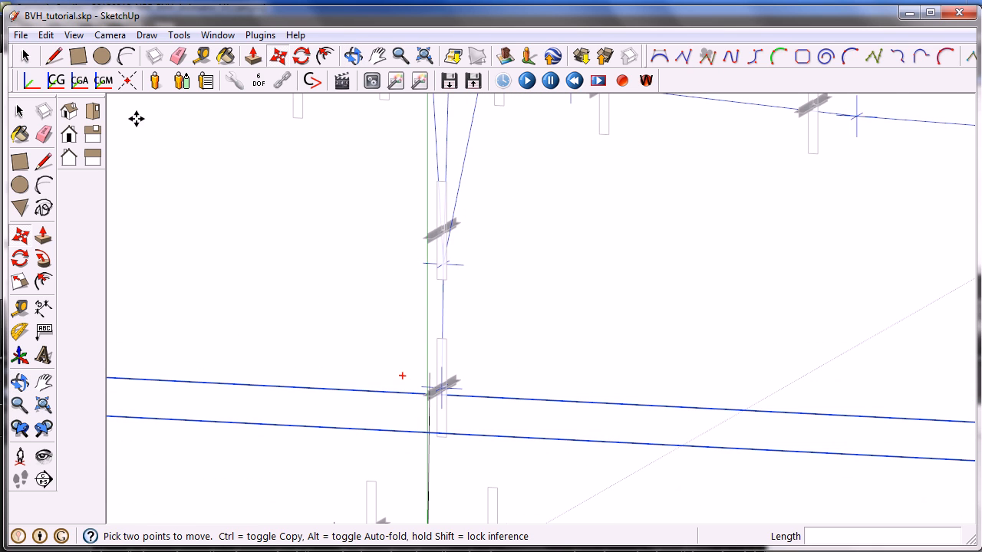
pyautogui.click(20, 111)
pyautogui.scroll(2, 458, 228)
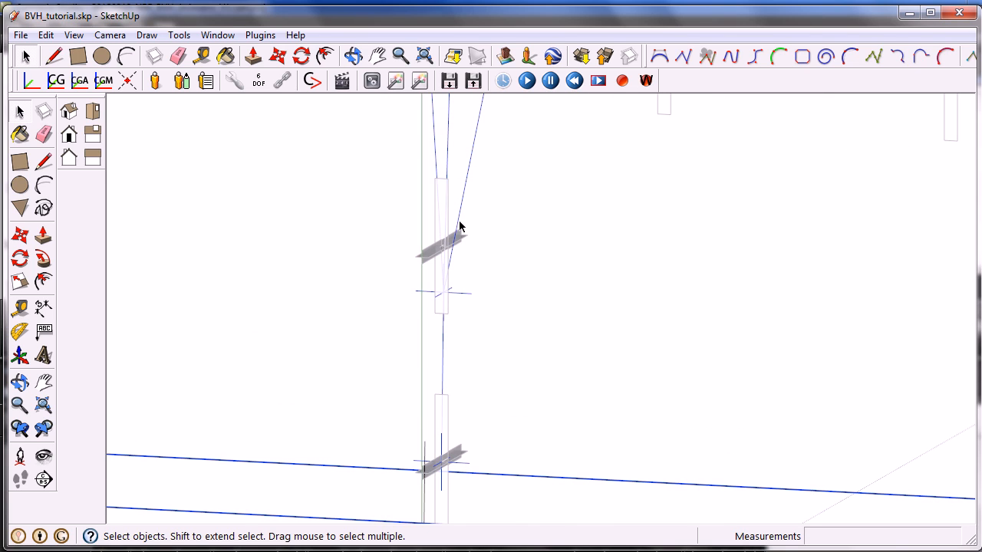
pyautogui.doubleClick(458, 221)
pyautogui.click(459, 221)
pyautogui.click(20, 235)
pyautogui.scroll(2, 443, 290)
pyautogui.click(443, 290)
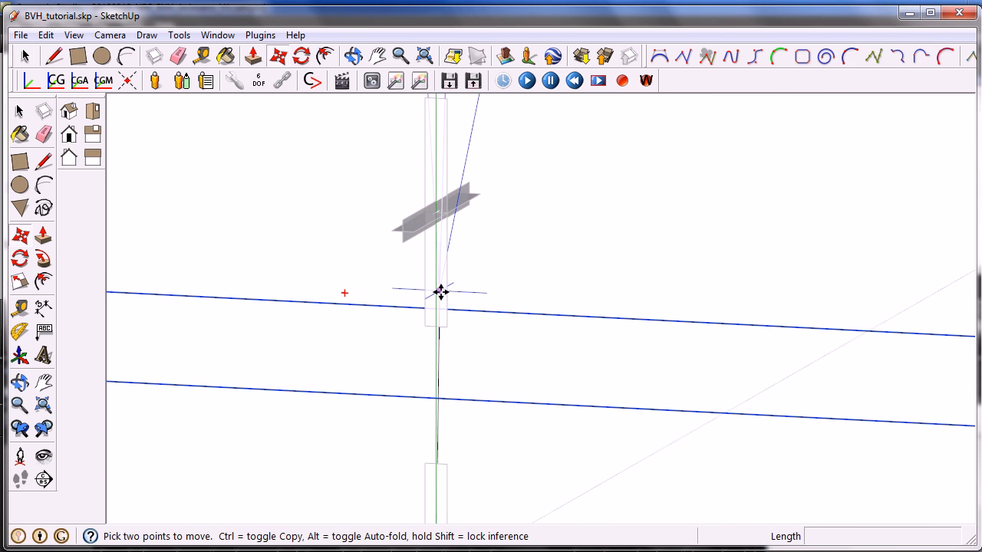
pyautogui.scroll(3, 440, 209)
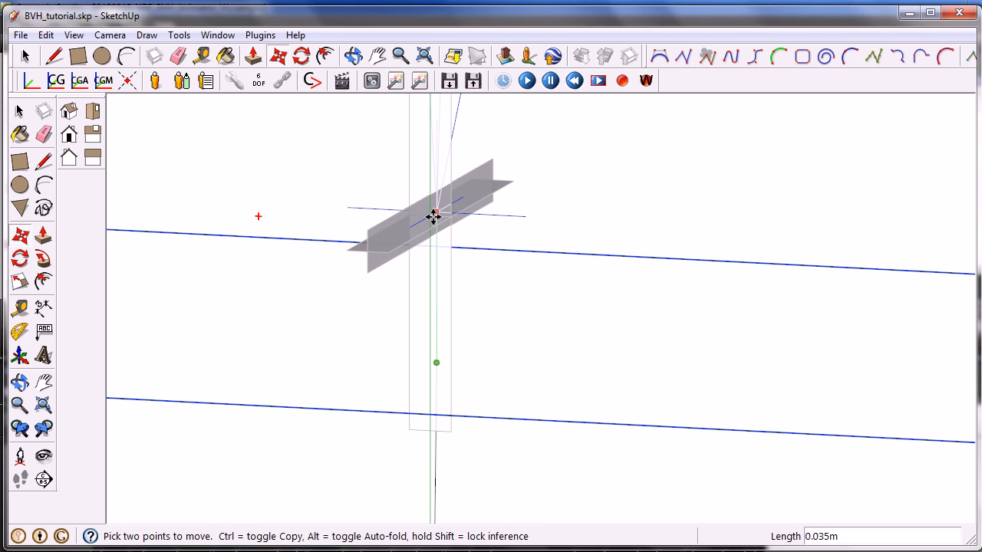
pyautogui.click(435, 213)
# - Move the arm chain on the positive red axis side so its collar joint snaps onto the collar marker's centre
pyautogui.scroll(-3, 568, 158)
pyautogui.moveTo(611, 139); pyautogui.dragTo(256, 259, button='middle')
pyautogui.click(18, 111)
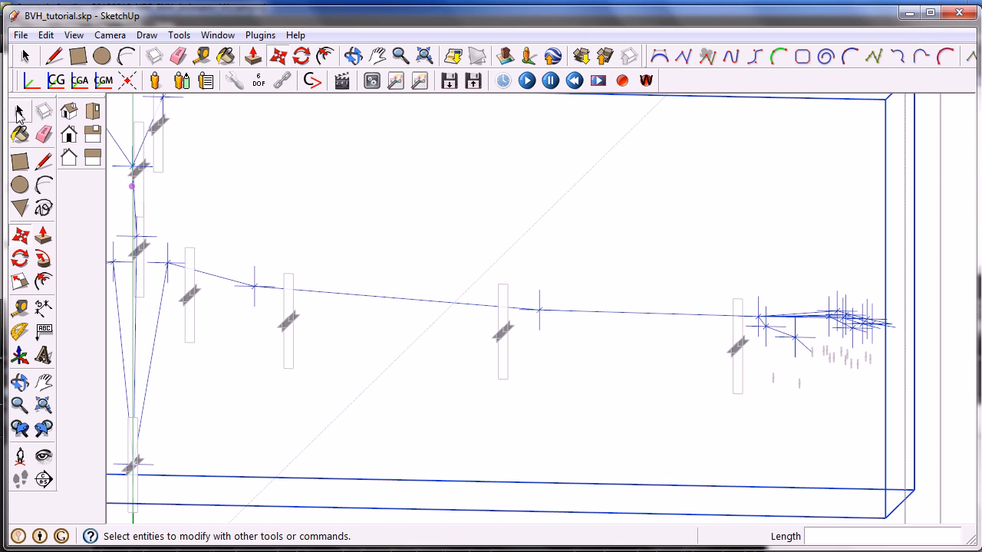
pyautogui.click(206, 278)
pyautogui.moveTo(205, 277); pyautogui.dragTo(377, 269, button='middle')
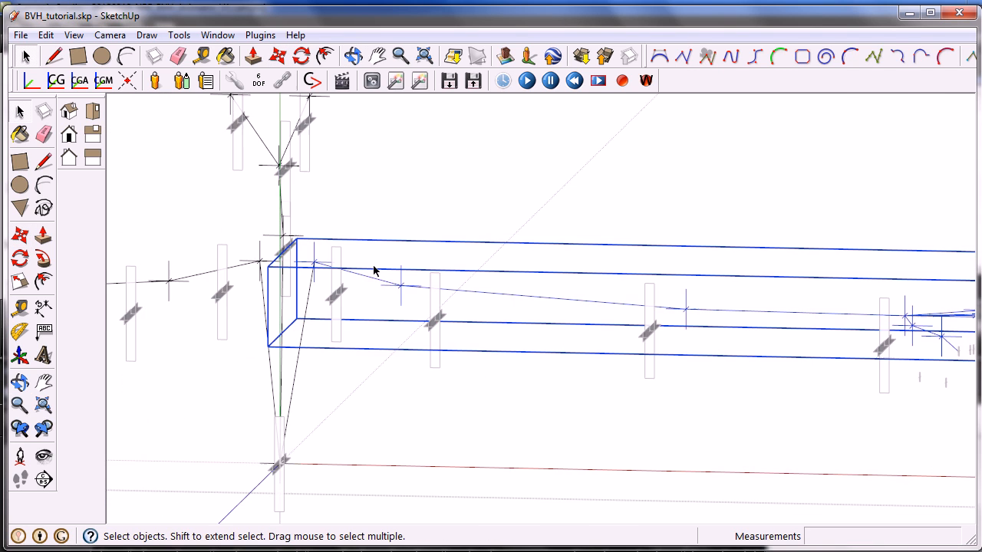
pyautogui.scroll(3, 384, 275)
pyautogui.click(20, 235)
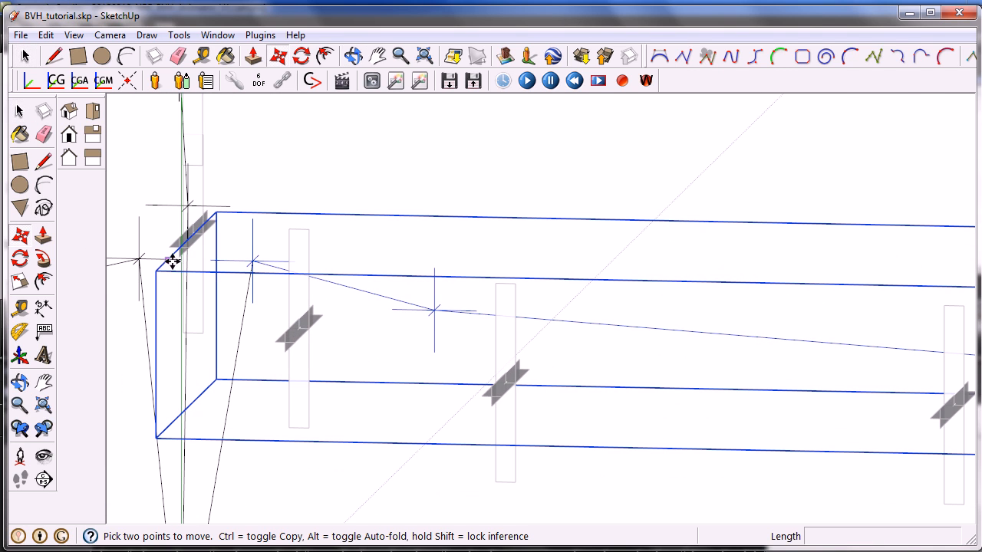
pyautogui.click(252, 262)
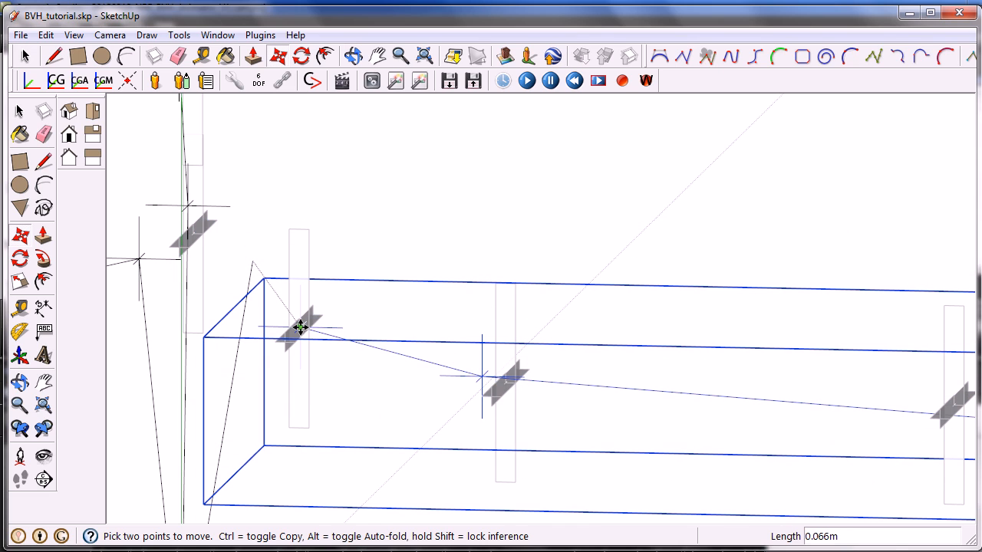
pyautogui.click(298, 326)
# - Open the collar group and move the nested arm chain so its shoulder joint snaps onto the shoulder marker
pyautogui.click(18, 111)
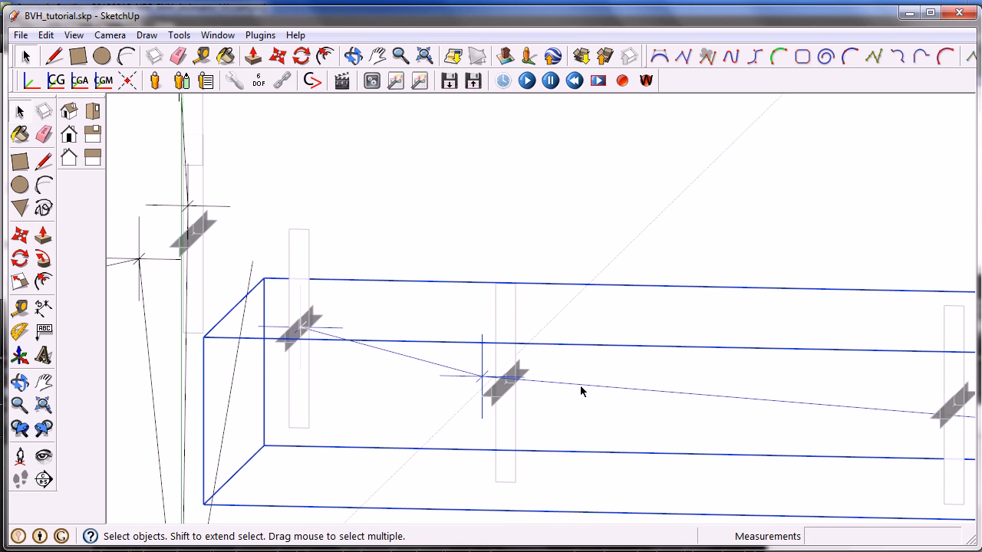
pyautogui.doubleClick(579, 388)
pyautogui.click(579, 388)
pyautogui.click(20, 235)
pyautogui.click(483, 376)
pyautogui.moveTo(528, 392); pyautogui.dragTo(325, 225, button='middle')
pyautogui.moveTo(523, 304); pyautogui.dragTo(483, 288, button='middle')
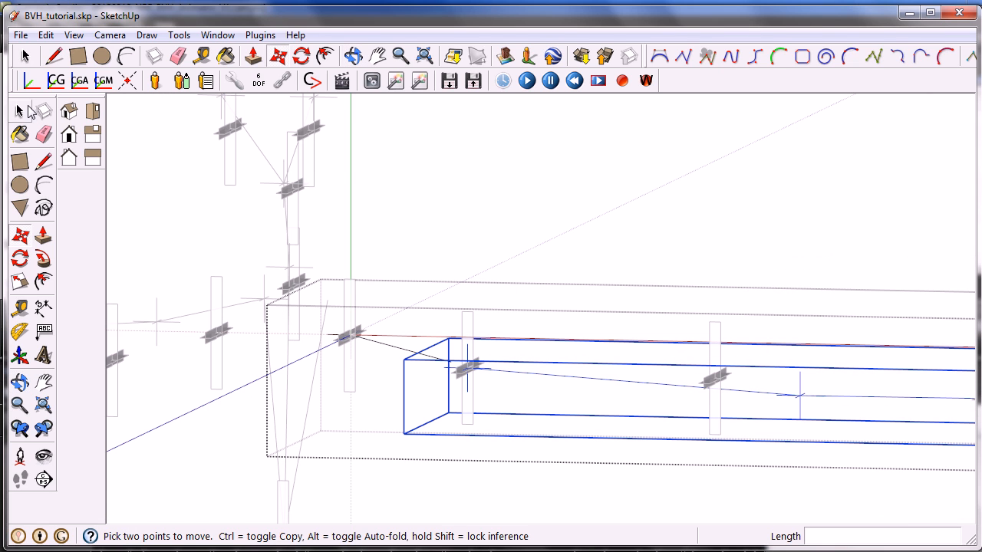
# - Open the upper arm group and move the nested forearm chain so its elbow joint snaps onto the elbow marker
pyautogui.click(25, 111)
pyautogui.scroll(-3, 552, 368)
pyautogui.keyDown('shift'); pyautogui.moveTo(766, 397); pyautogui.dragTo(613, 387, button='middle'); pyautogui.keyUp('shift')
pyautogui.scroll(2, 613, 387)
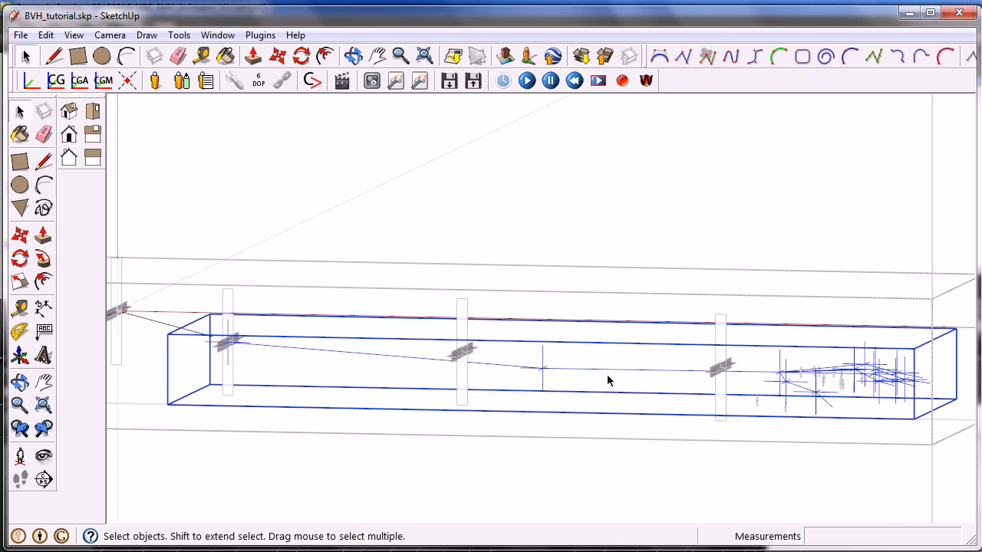
pyautogui.click(607, 374)
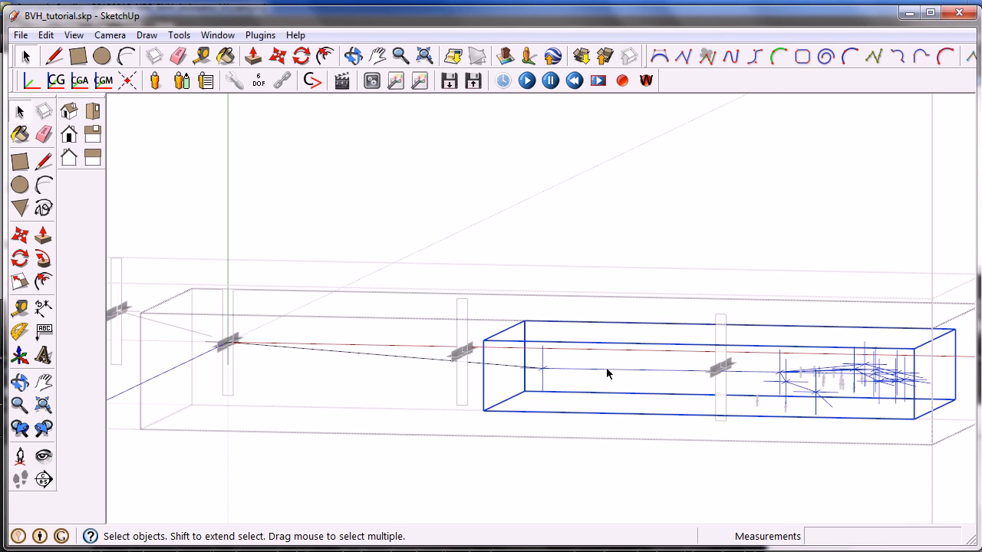
pyautogui.click(20, 234)
pyautogui.scroll(2, 583, 347)
pyautogui.click(517, 378)
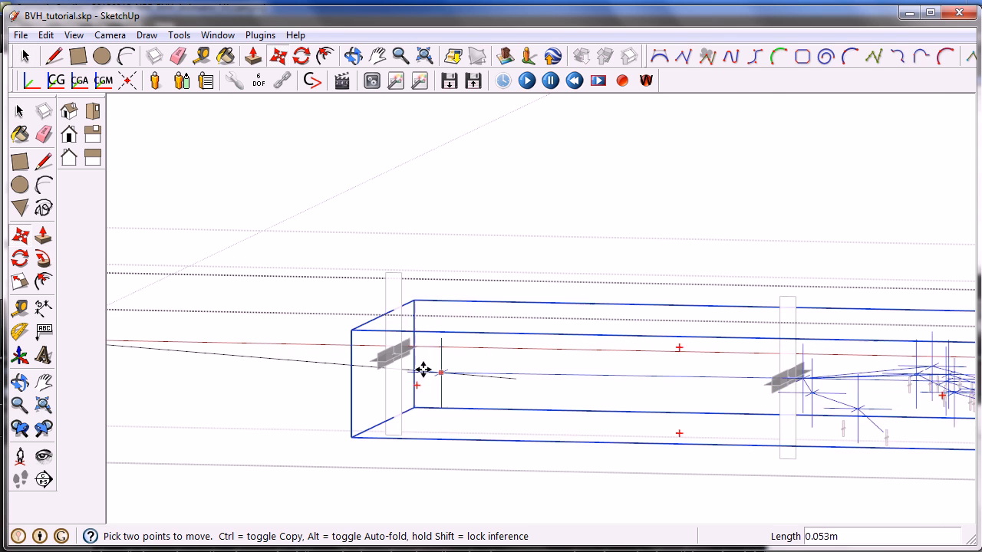
pyautogui.click(394, 351)
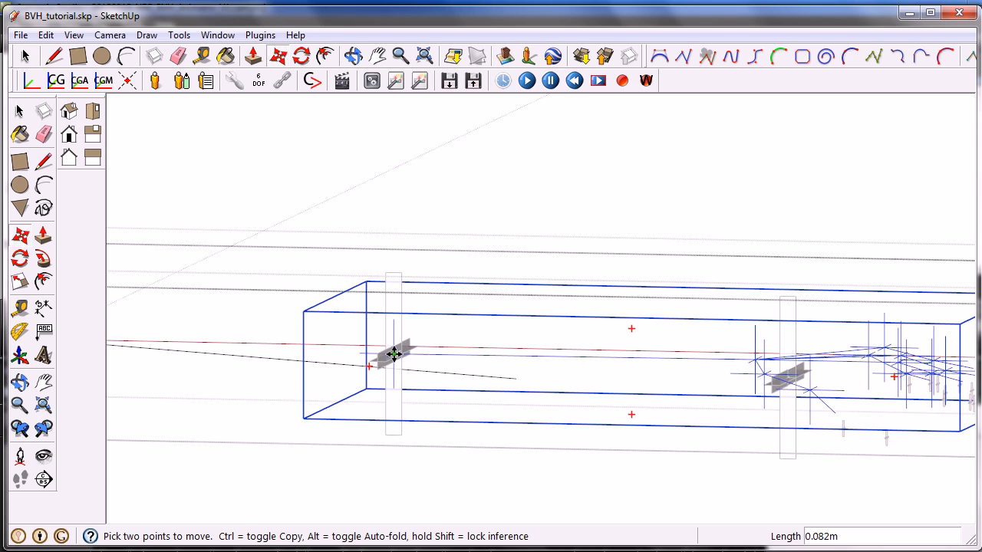
# - Close the nested arm and spine groups, returning to the hip level of the skeleton
pyautogui.scroll(-2, 394, 351)
pyautogui.scroll(-3, 415, 330)
pyautogui.moveTo(384, 360); pyautogui.dragTo(491, 264, button='middle')
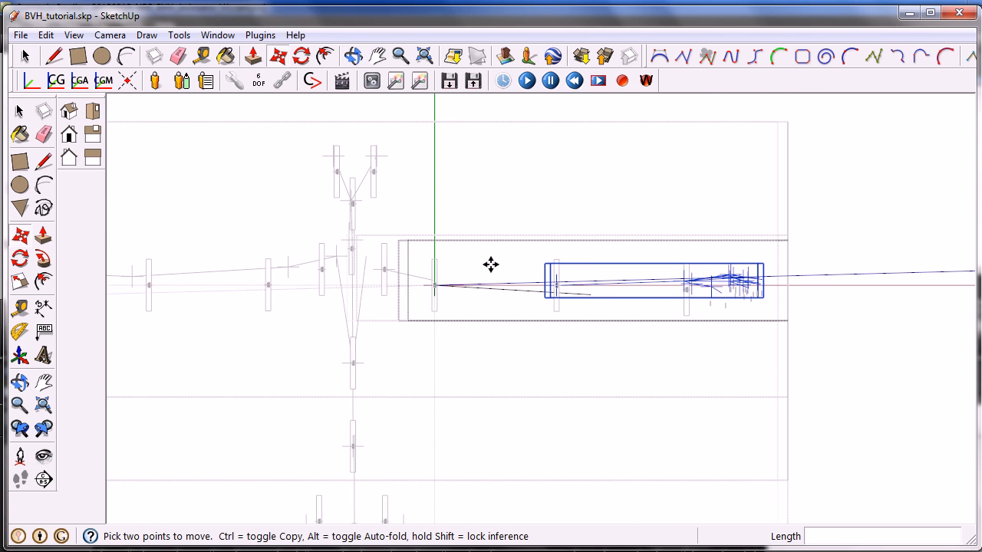
pyautogui.click(20, 111)
pyautogui.click(181, 113)
pyautogui.click(181, 113)
pyautogui.scroll(-3, 264, 152)
pyautogui.click(365, 114)
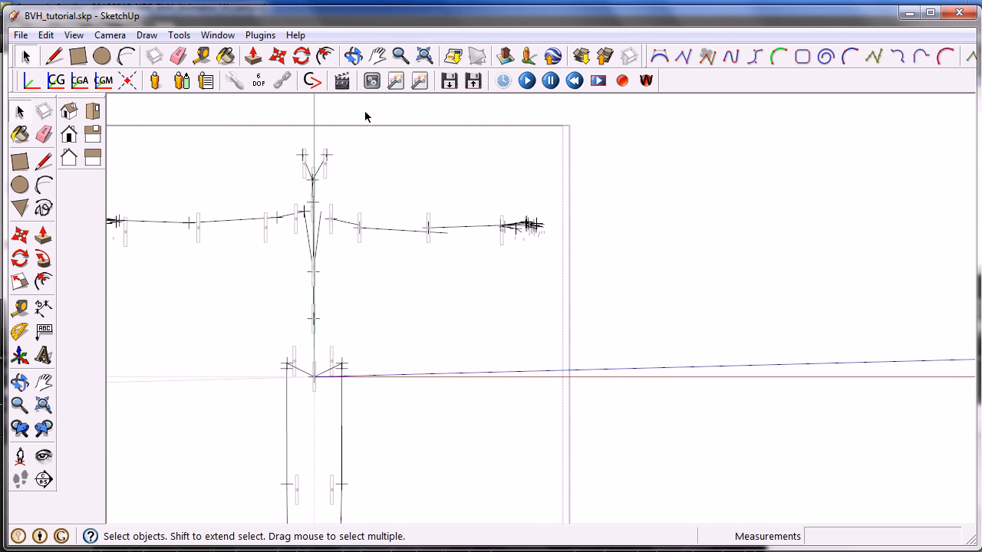
# - Close the open skeleton groups and redraw the bone lines so they connect the repositioned joints
pyautogui.scroll(-1, 364, 120)
pyautogui.click(364, 119)
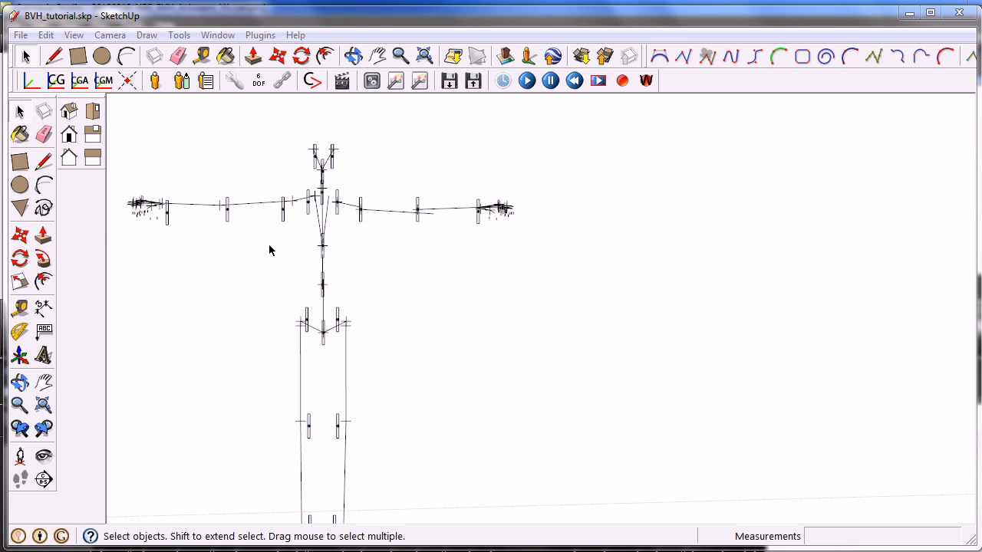
pyautogui.moveTo(269, 249); pyautogui.dragTo(481, 222, button='middle')
pyautogui.scroll(2, 483, 223)
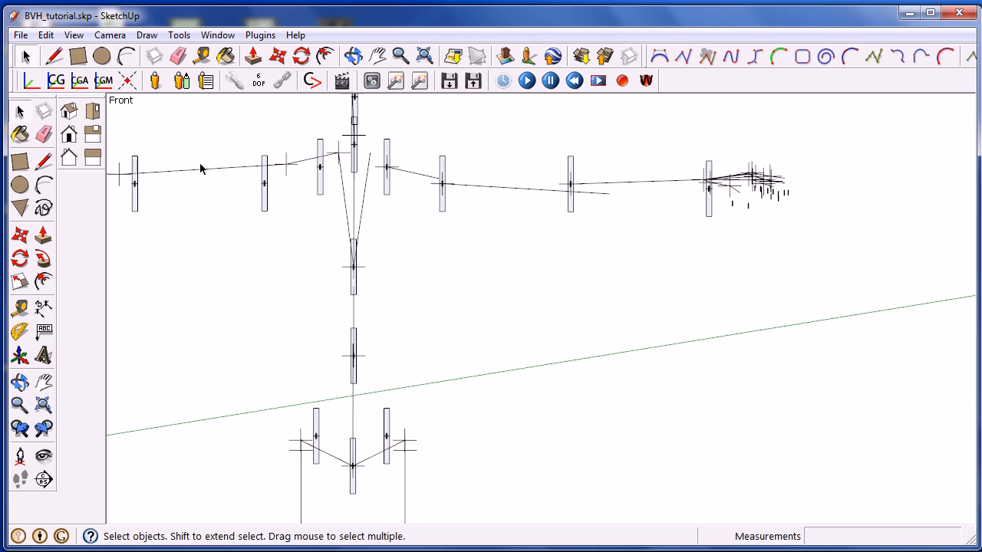
pyautogui.click(182, 82)
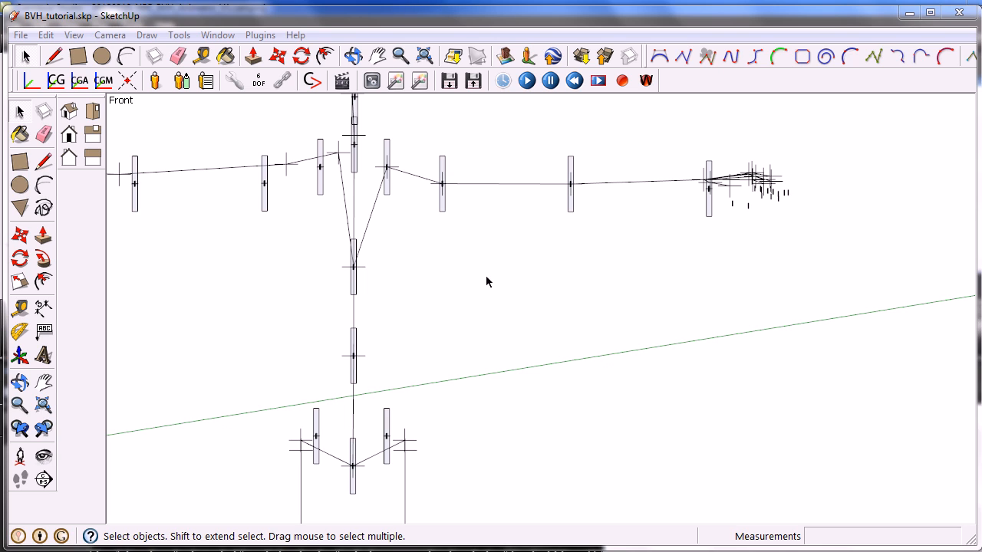
# - Unhide the rAbdomen human model inside the Human Model + Markers component
pyautogui.scroll(-1, 486, 275)
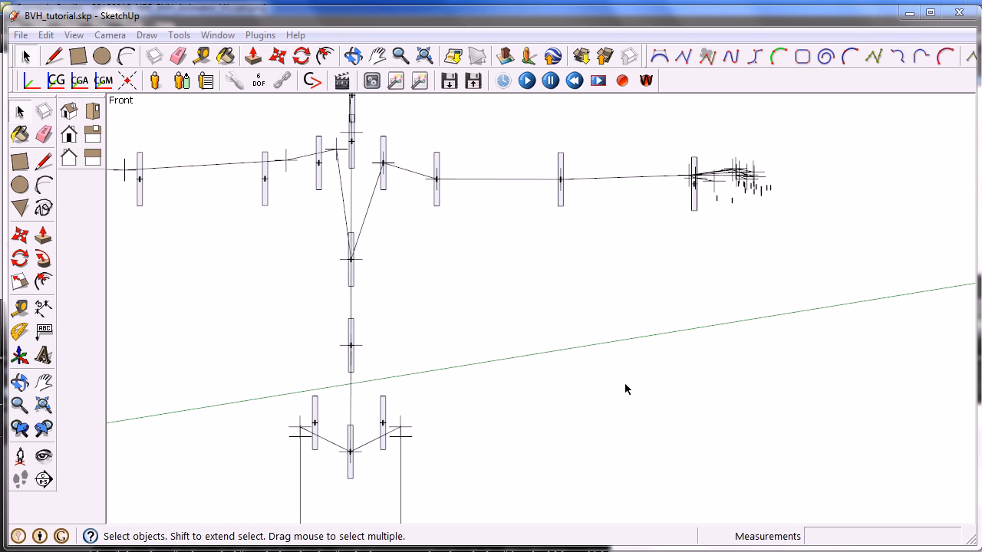
pyautogui.click(581, 340)
pyautogui.scroll(-3, 537, 284)
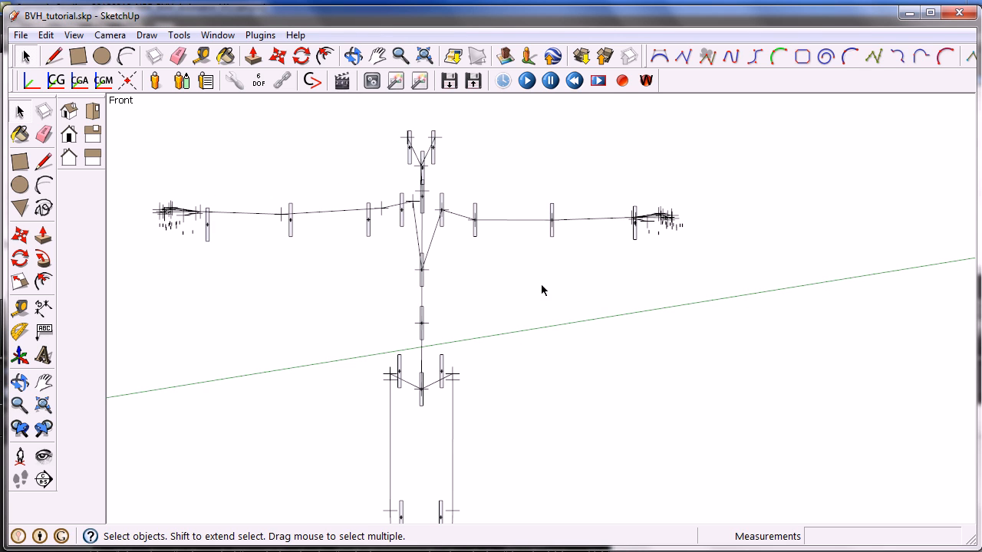
pyautogui.scroll(-1, 542, 289)
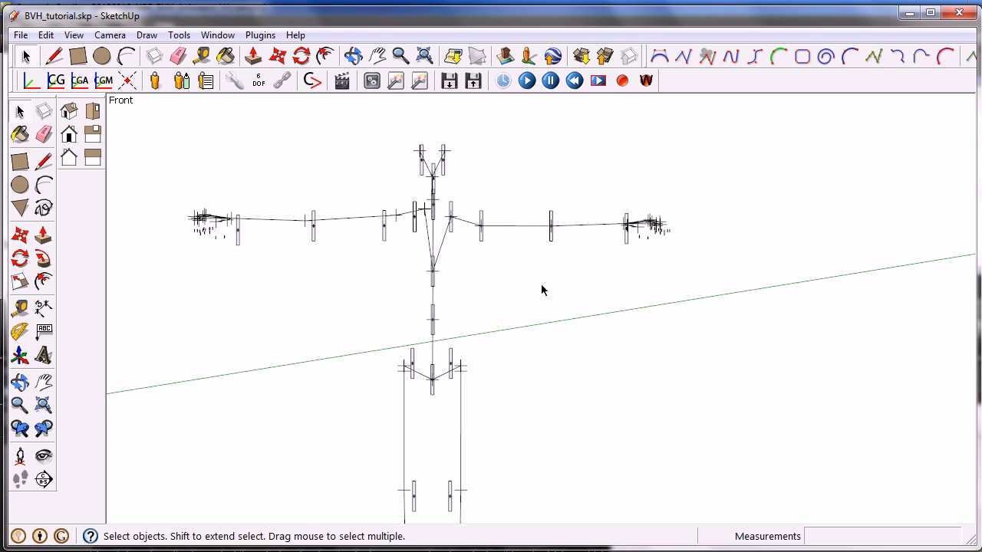
pyautogui.click(217, 35)
pyautogui.click(239, 166)
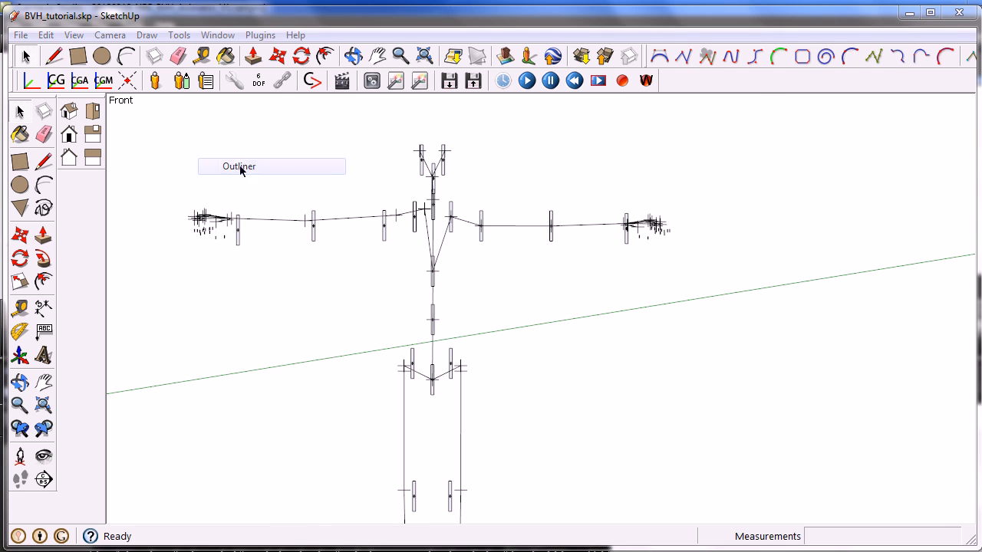
pyautogui.click(738, 111)
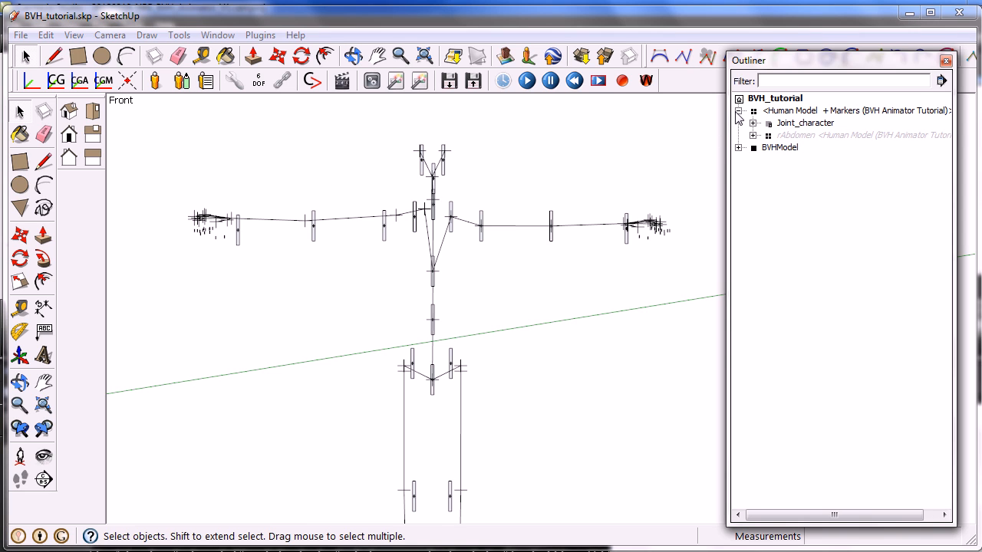
pyautogui.click(798, 137)
pyautogui.rightClick(798, 138)
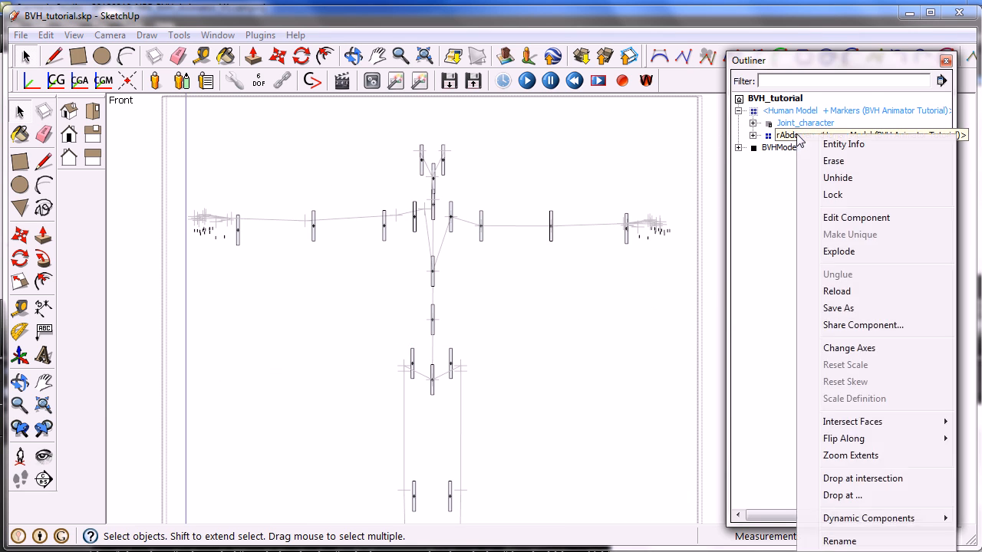
pyautogui.click(838, 177)
# - Unlock the Joint_character marker group to hide it, then lock it again
pyautogui.click(787, 125)
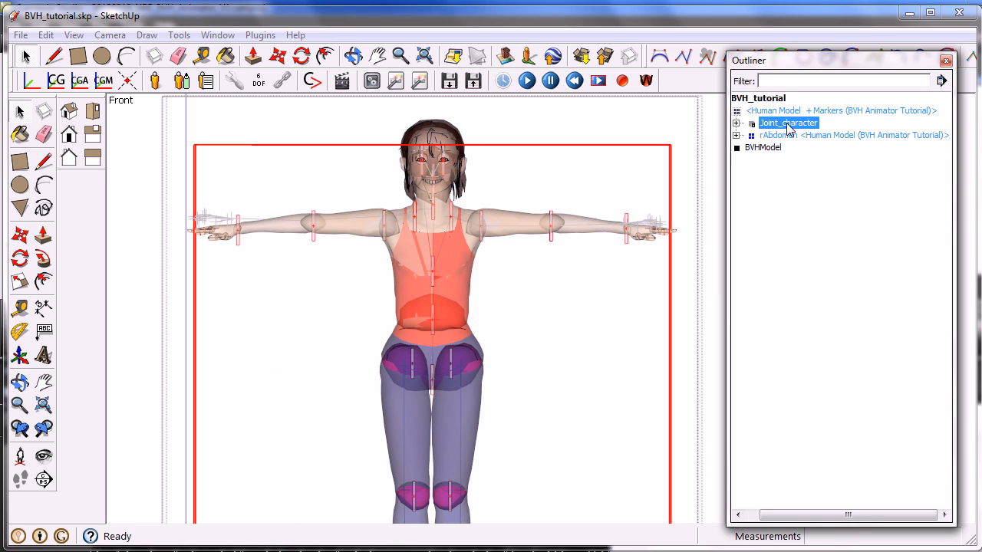
pyautogui.rightClick(789, 125)
pyautogui.click(817, 185)
pyautogui.rightClick(789, 125)
pyautogui.click(824, 168)
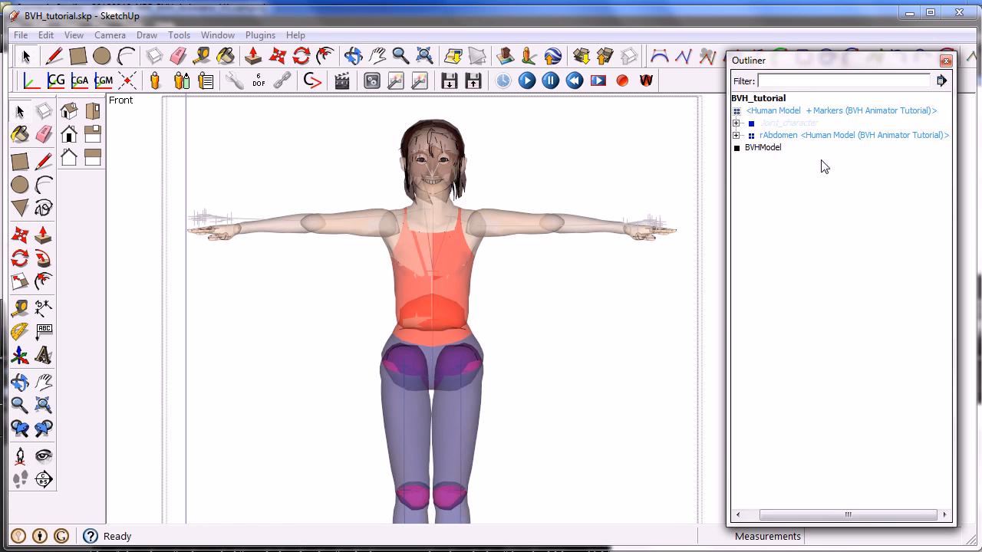
pyautogui.rightClick(786, 123)
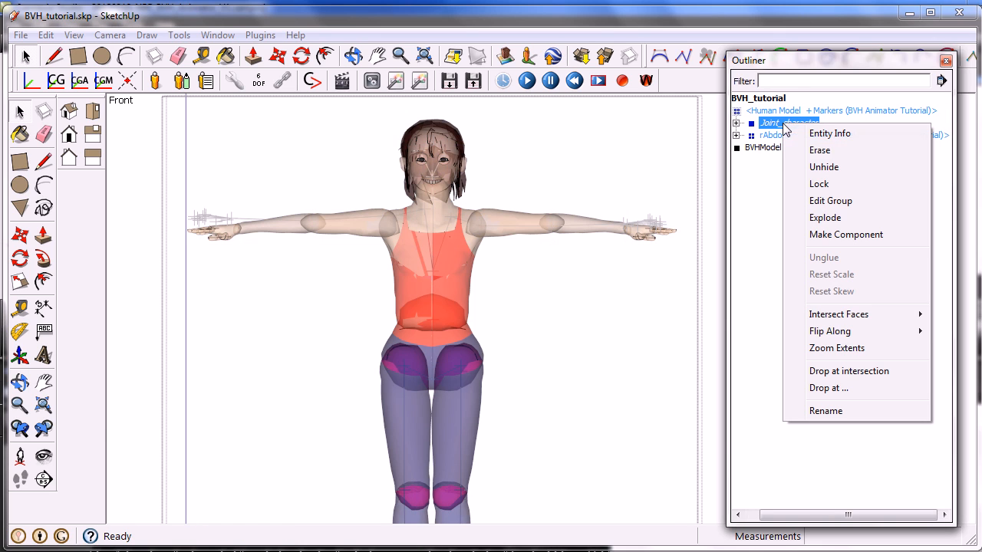
pyautogui.click(828, 184)
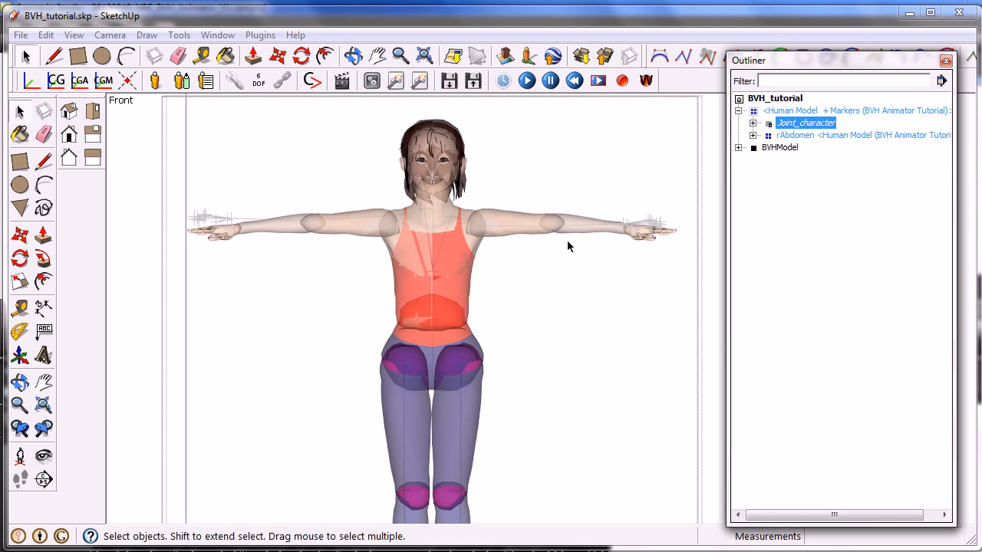
pyautogui.click(164, 227)
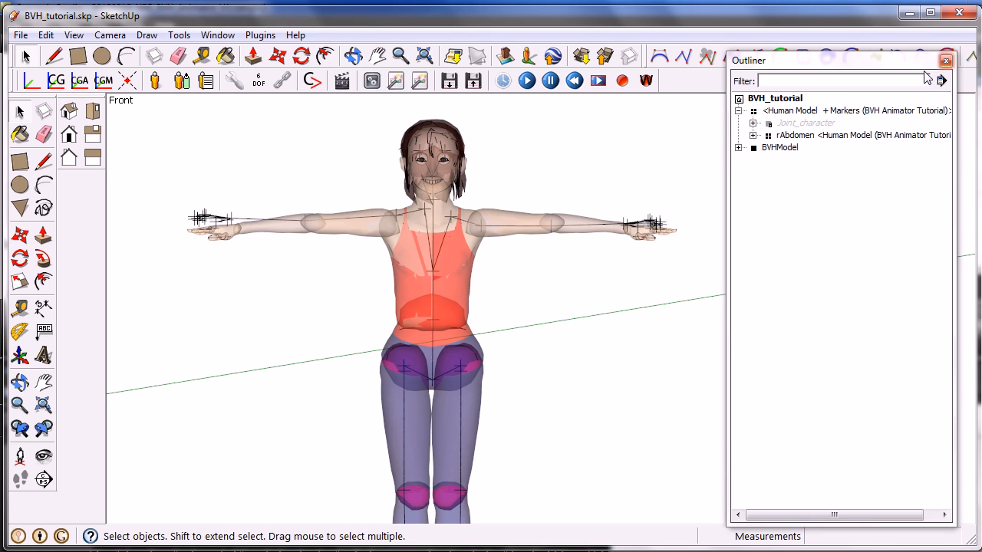
# - Search the 3D Warehouse for "SAT BVH tutorial"
pyautogui.scroll(-2, 291, 331)
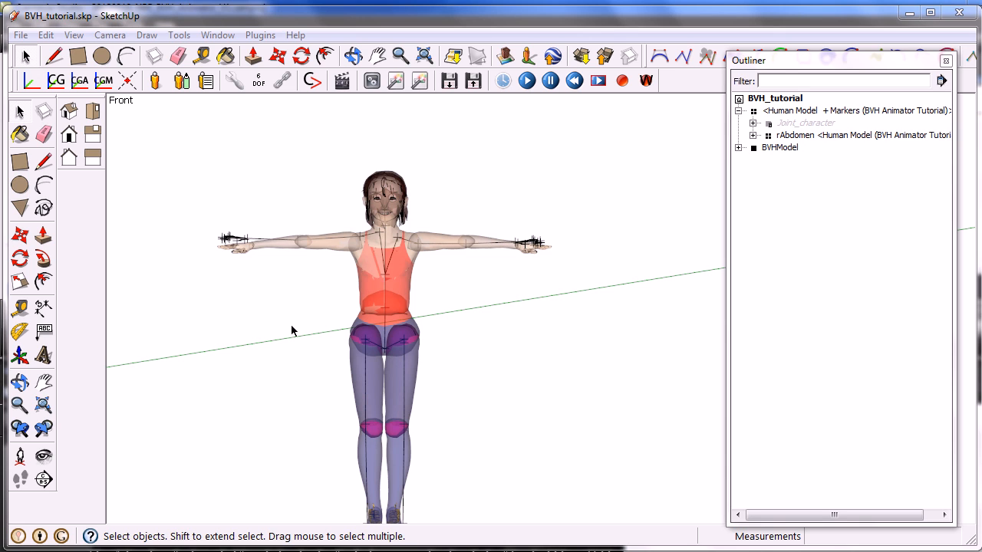
pyautogui.click(20, 36)
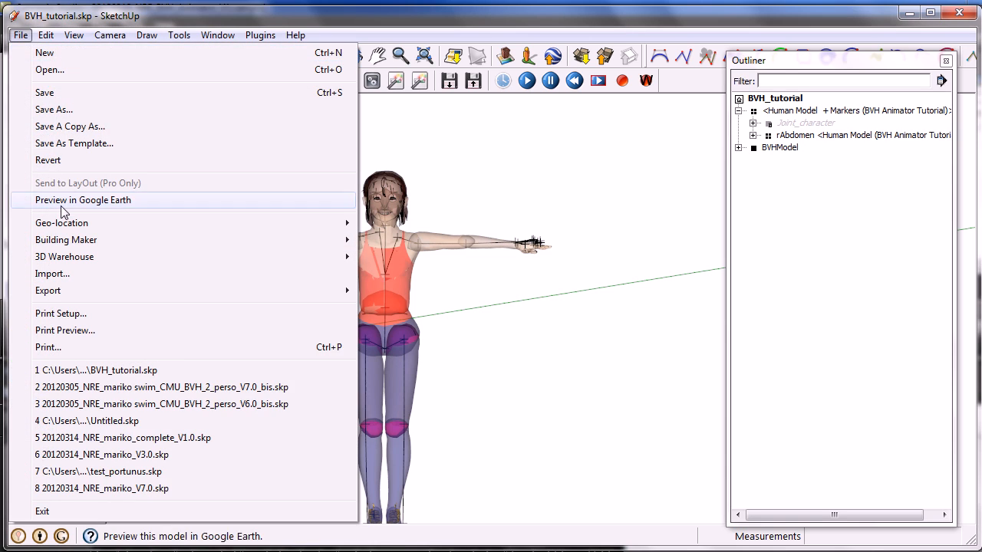
pyautogui.moveTo(64, 256)
pyautogui.click(382, 258)
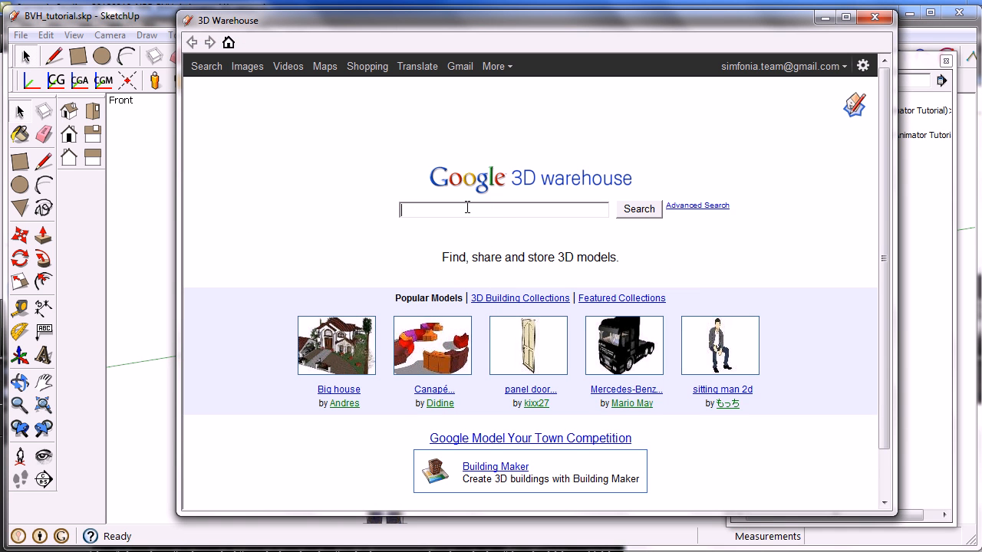
pyautogui.write('SAT BVH tutorial')
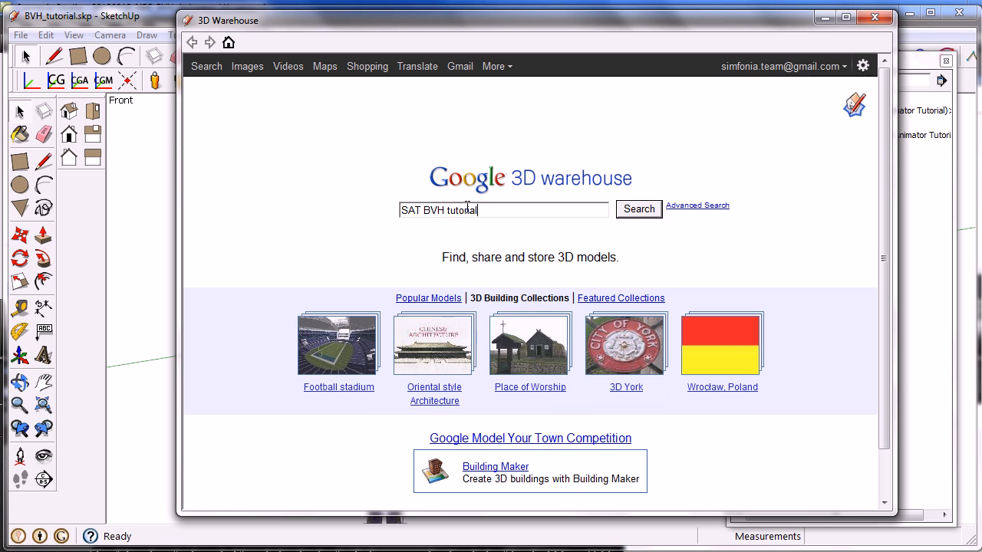
pyautogui.click(639, 212)
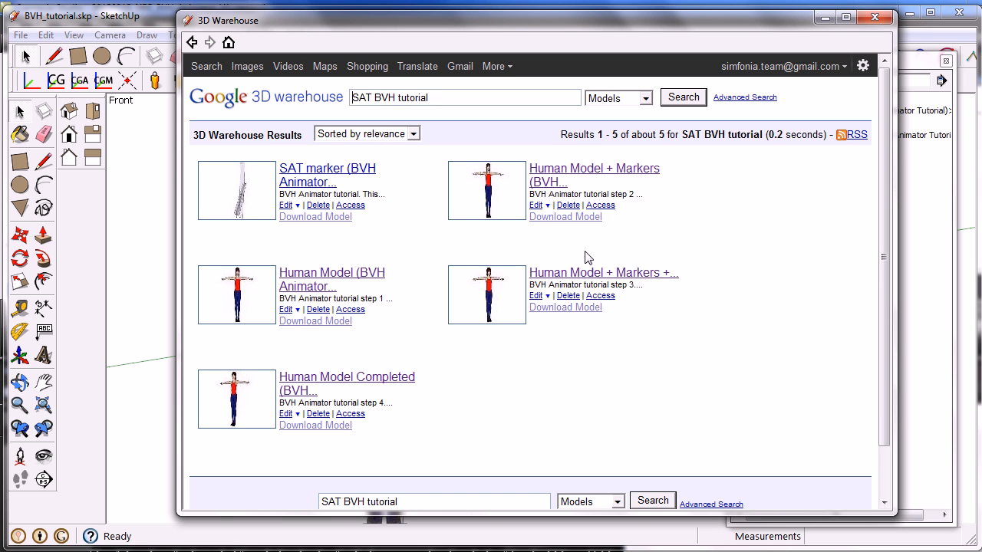
# - Load the tutorial's step 3 Human Model + Markers + Skeleton into the model and place it beside the existing figure on the red axis
pyautogui.click(557, 310)
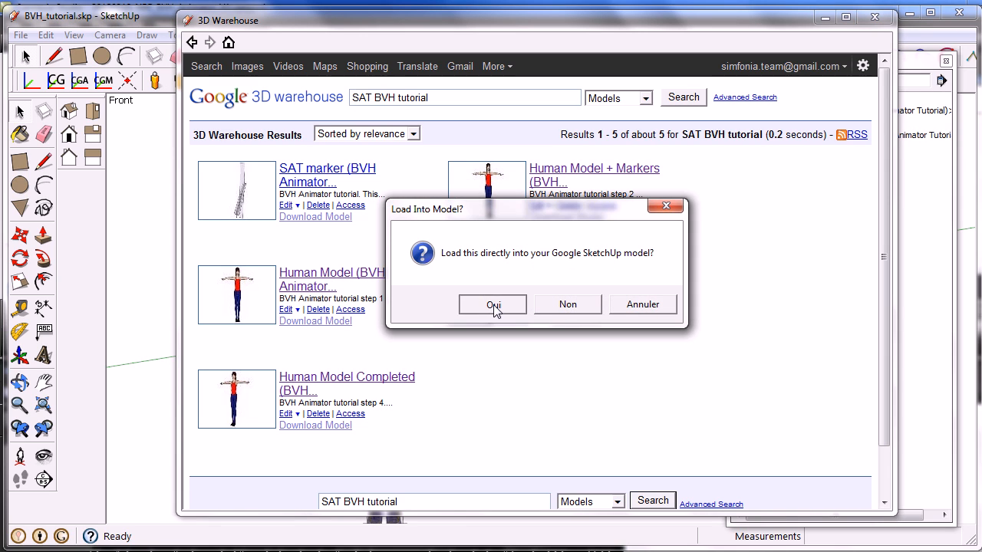
pyautogui.click(493, 309)
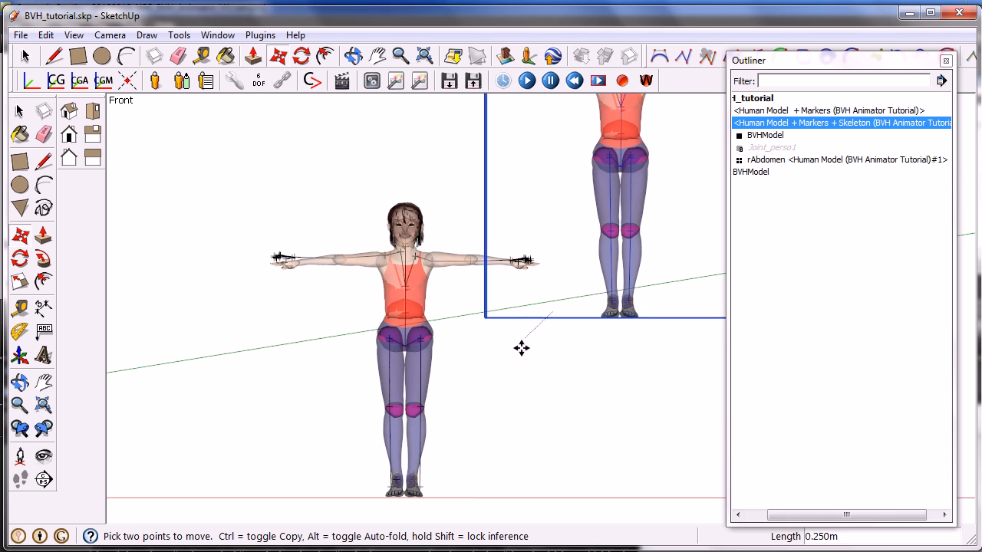
pyautogui.scroll(-2, 512, 368)
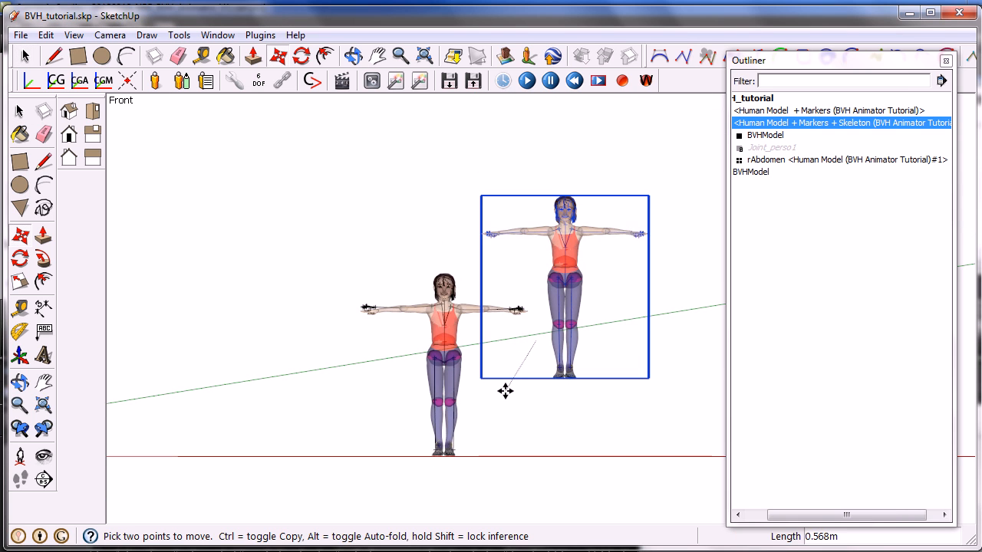
pyautogui.keyDown('shift'); pyautogui.moveTo(498, 382); pyautogui.dragTo(409, 283, button='middle'); pyautogui.keyUp('shift')
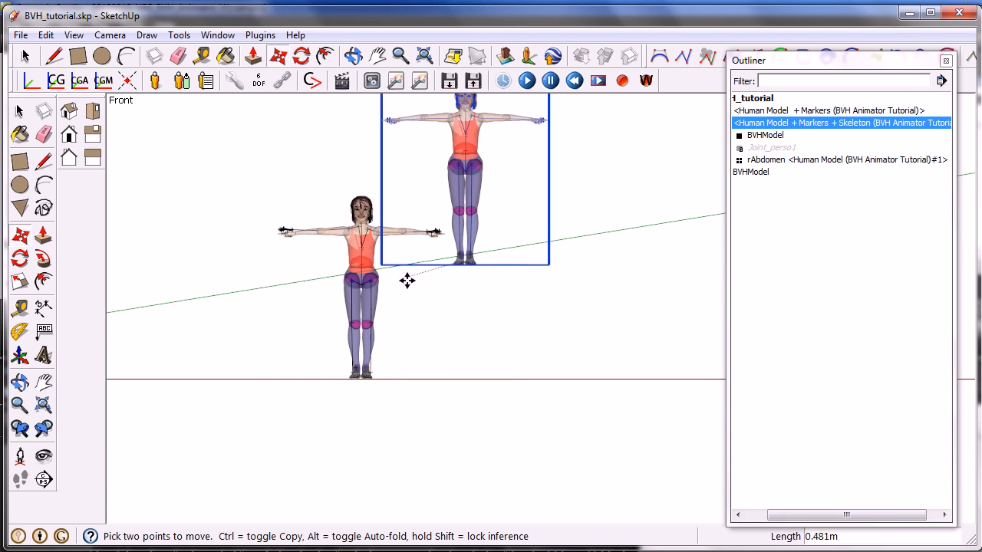
pyautogui.click(445, 394)
pyautogui.press('space')
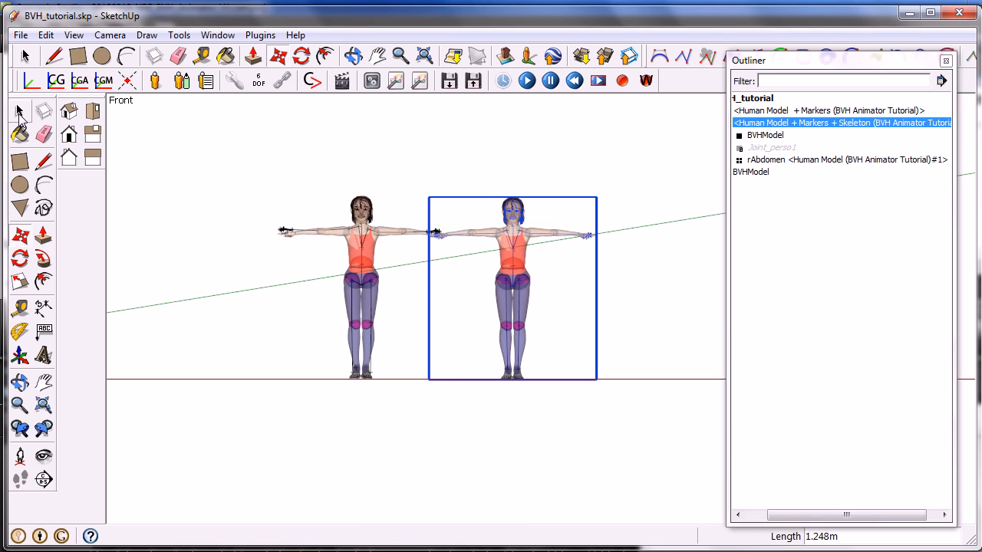
pyautogui.click(259, 215)
# - Delete the original Human Model + Markers component and the separate top-level BVHModel skeleton
pyautogui.scroll(3, 390, 267)
pyautogui.keyDown('shift'); pyautogui.moveTo(391, 265); pyautogui.dragTo(366, 277, button='middle'); pyautogui.keyUp('shift')
pyautogui.scroll(1, 349, 272)
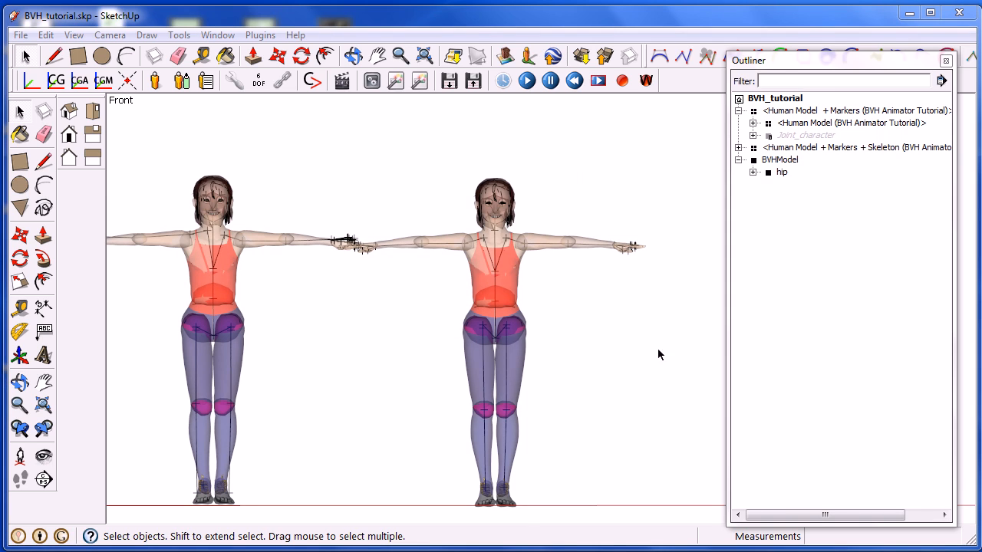
pyautogui.click(796, 112)
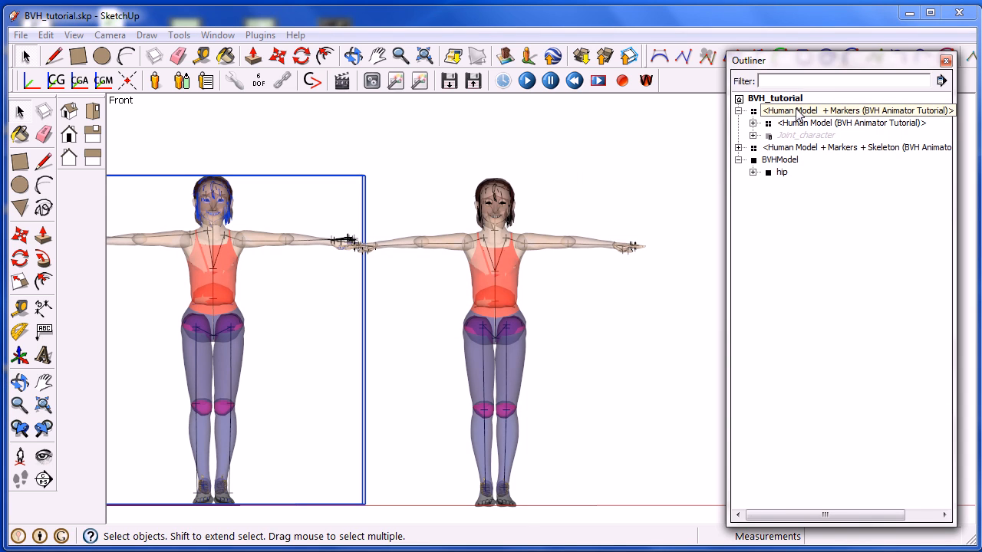
pyautogui.press('Delete')
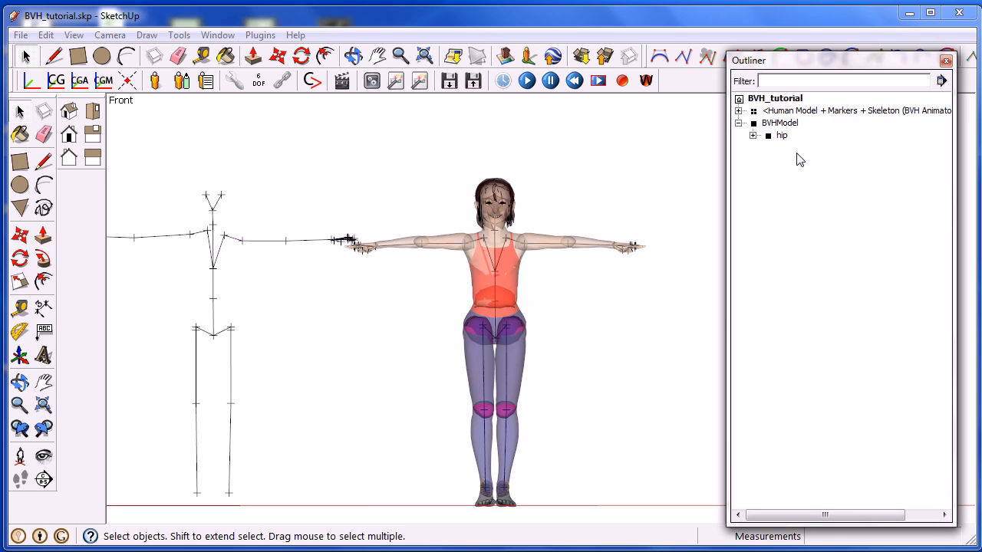
pyautogui.click(780, 122)
pyautogui.press('Delete')
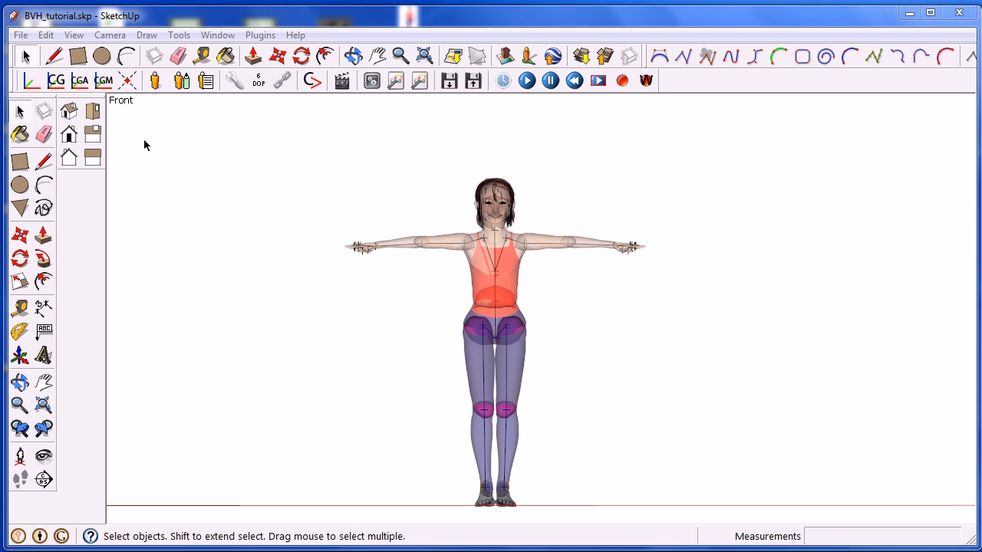
# - Turn off the X-ray face style
pyautogui.click(74, 35)
pyautogui.moveTo(130, 246)
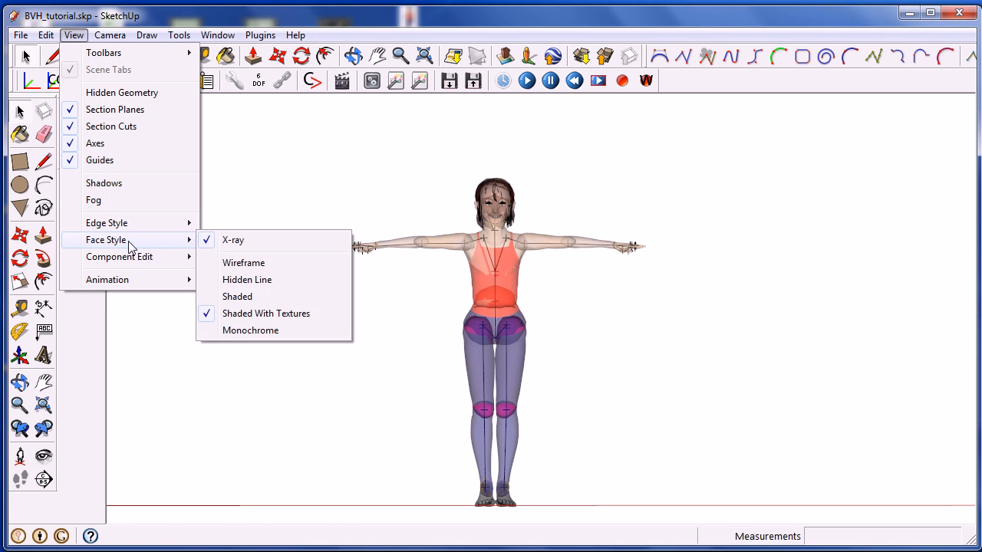
pyautogui.click(248, 240)
# - Nest the Hips_character group from the human model under the hip group of BVHModel in the model hierarchy
pyautogui.click(212, 35)
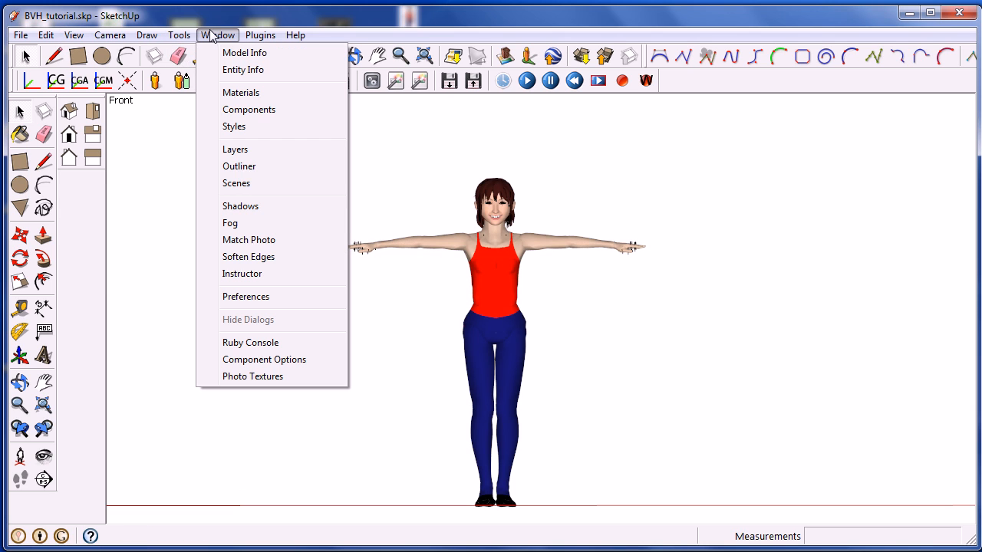
pyautogui.click(244, 167)
pyautogui.moveTo(738, 45); pyautogui.dragTo(747, 37)
pyautogui.moveTo(907, 106); pyautogui.dragTo(950, 101)
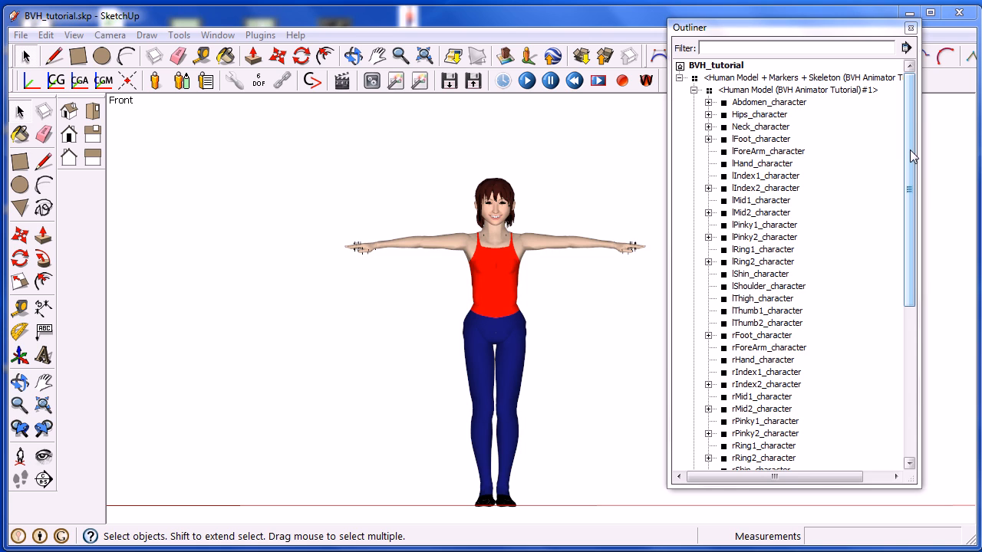
pyautogui.click(759, 114)
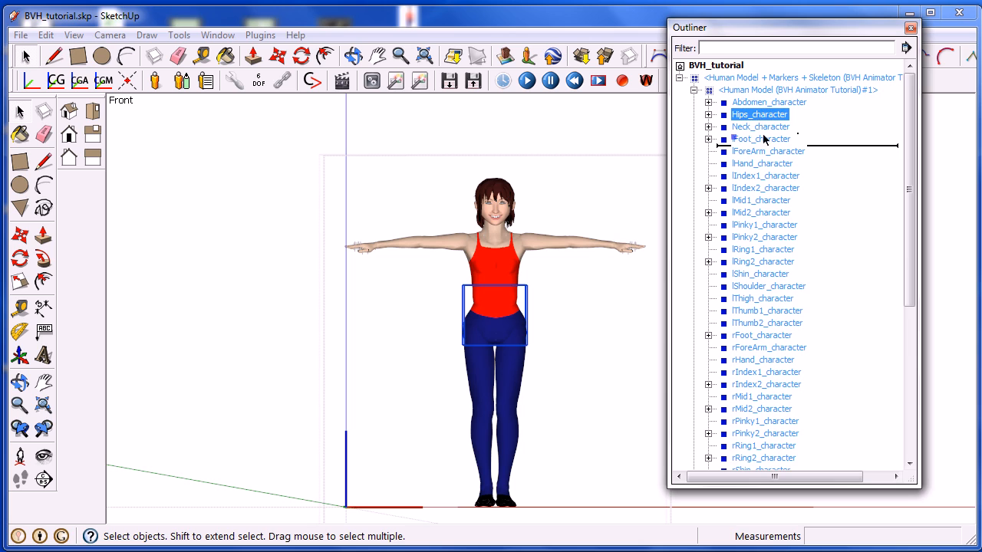
pyautogui.scroll(-7, 762, 130)
pyautogui.moveTo(763, 138); pyautogui.dragTo(761, 296)
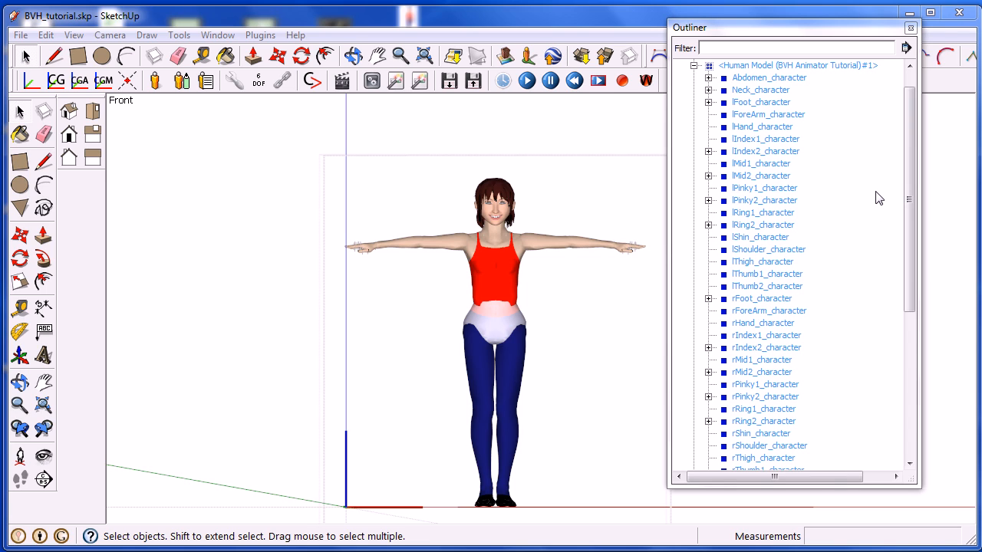
# - Nest the lFoot_character group from the human model under the lFoot joint of BVHModel in the hierarchy
pyautogui.moveTo(908, 161); pyautogui.dragTo(908, 133)
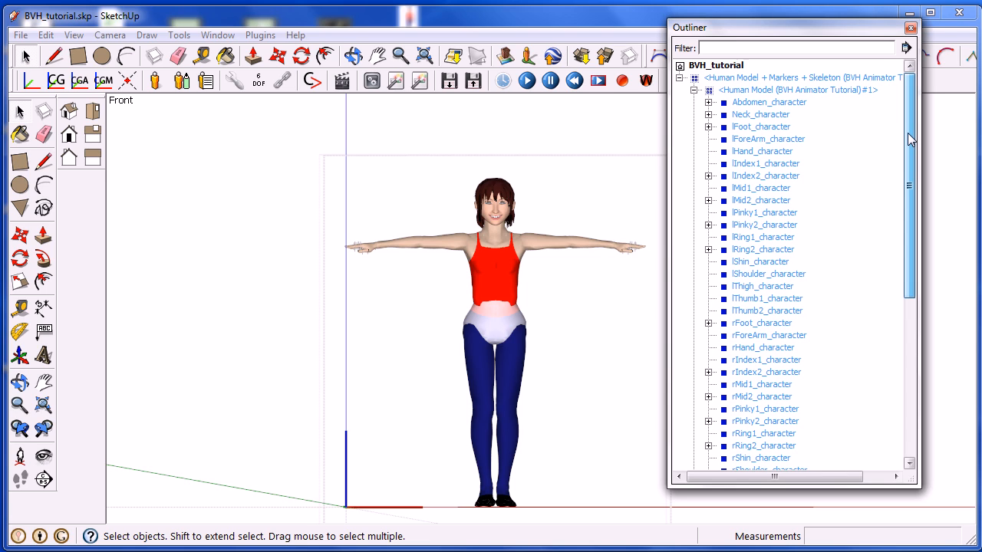
pyautogui.click(750, 129)
pyautogui.scroll(-8, 750, 131)
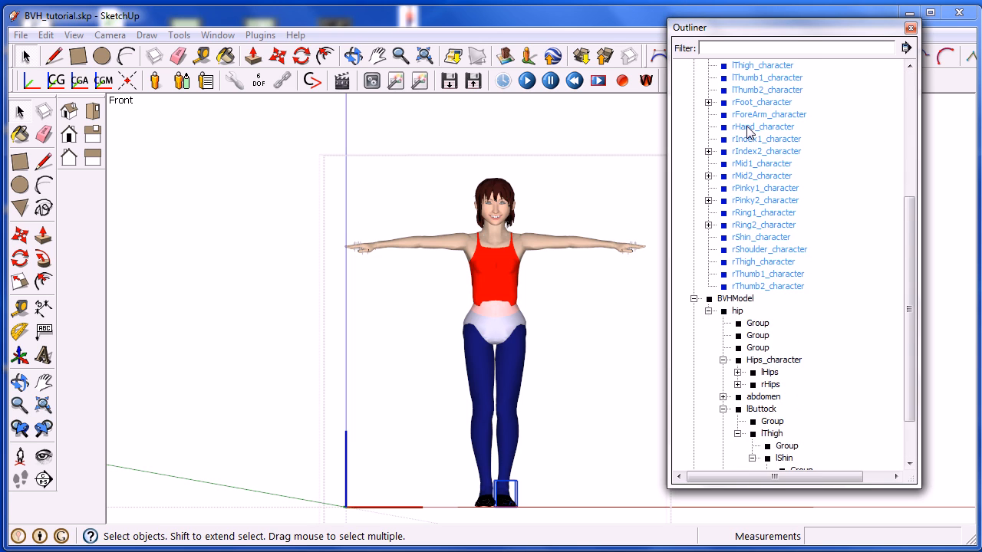
pyautogui.moveTo(747, 131); pyautogui.dragTo(805, 423)
# - Nest the lThigh_character group from the human model under the lThigh joint of BVHModel
pyautogui.moveTo(908, 272); pyautogui.dragTo(910, 221)
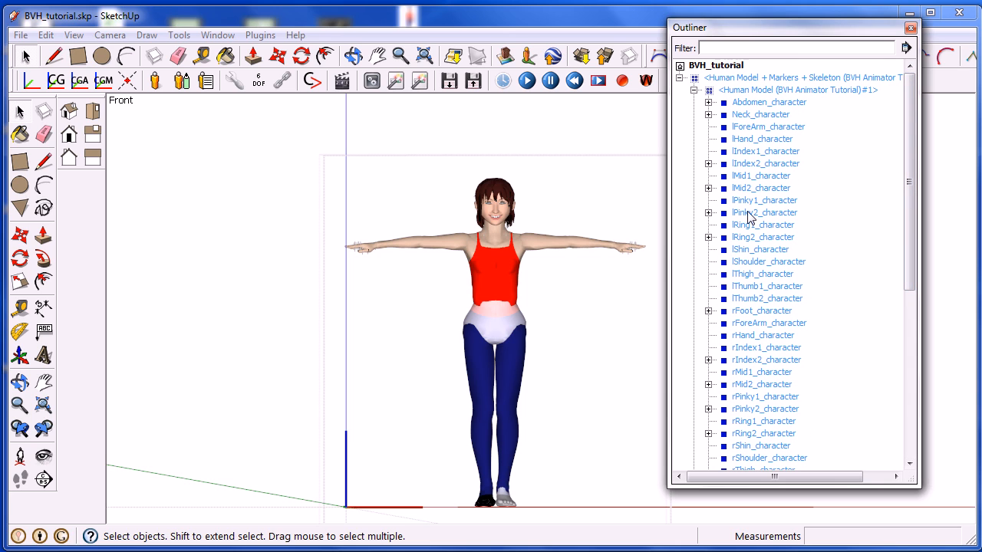
pyautogui.click(748, 276)
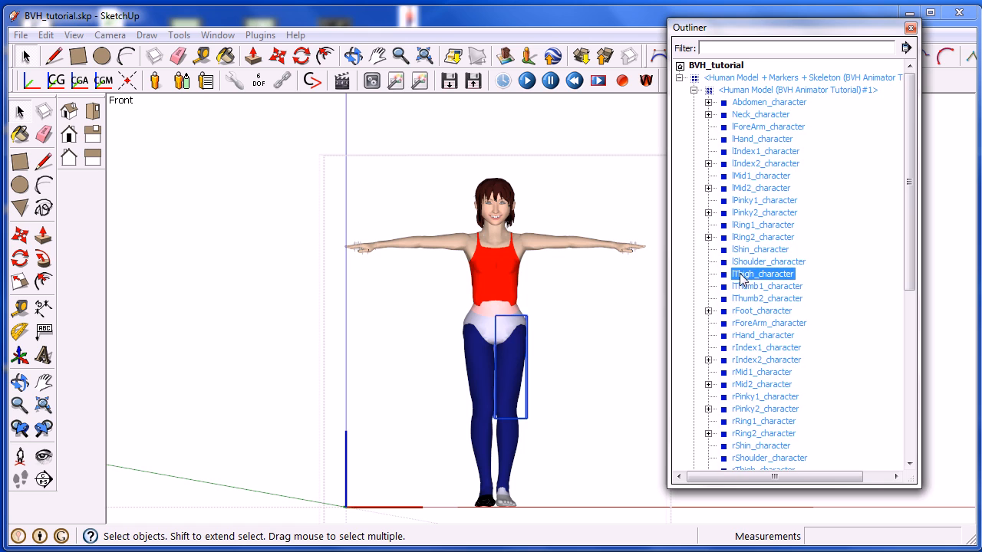
pyautogui.scroll(-8, 756, 280)
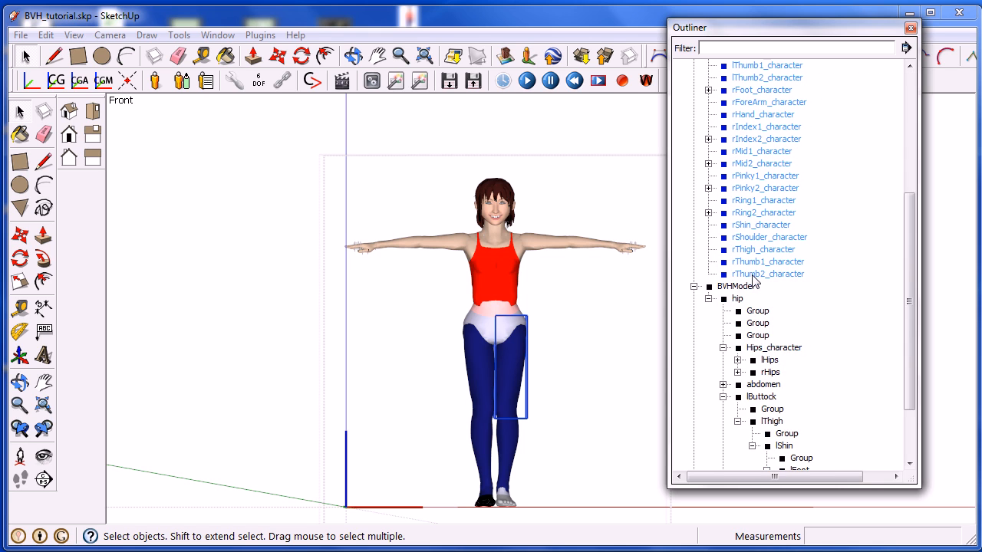
pyautogui.moveTo(754, 281); pyautogui.dragTo(779, 342)
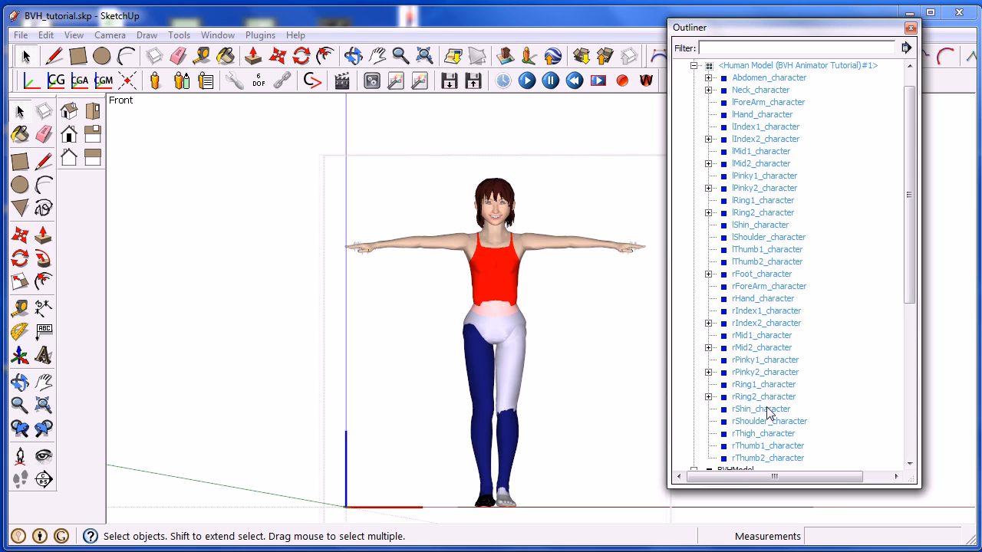
# - Nest the lShin_character group from the human model under the lShin joint of BVHModel
pyautogui.click(748, 226)
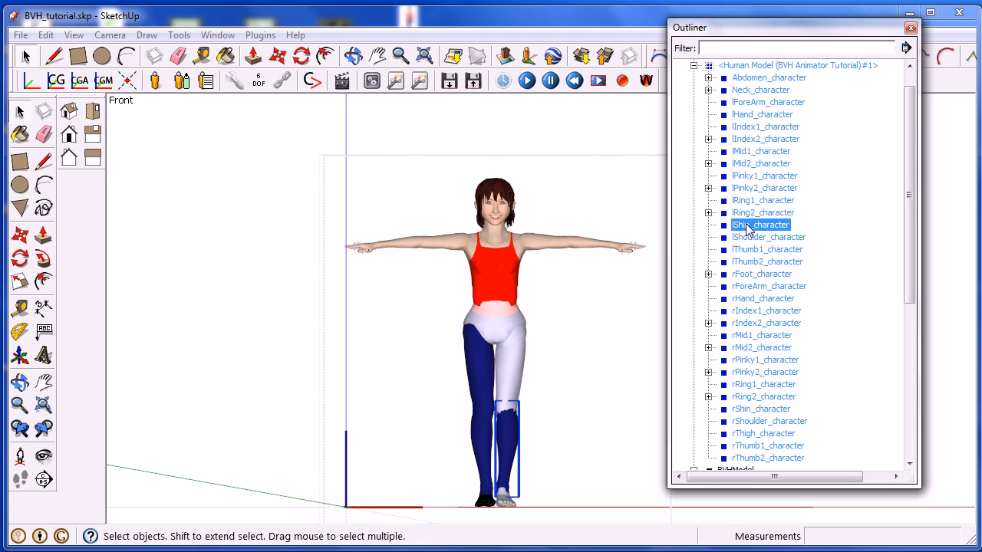
pyautogui.scroll(-7, 747, 229)
pyautogui.moveTo(748, 229); pyautogui.dragTo(795, 379)
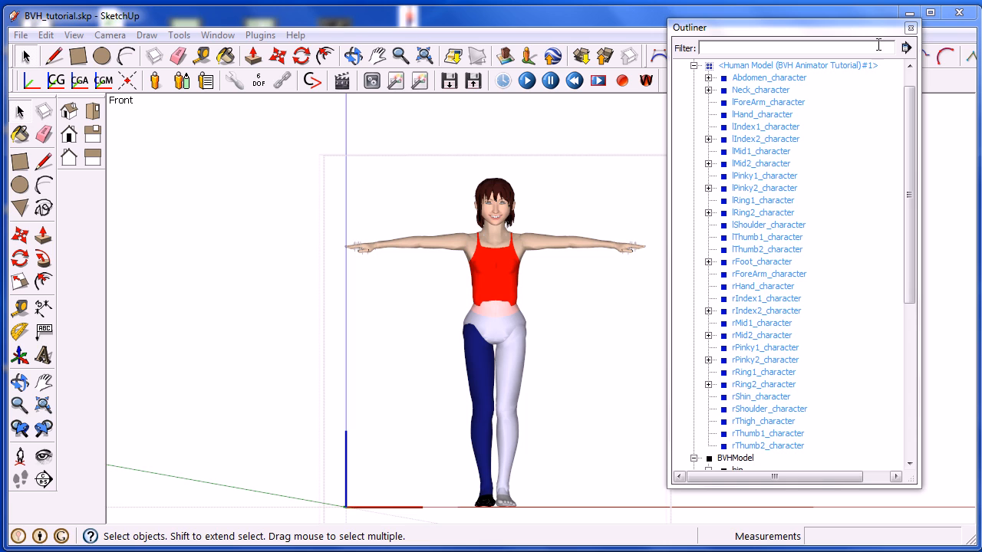
# - Close the Outliner and play the animation to check how the attached hips and leg follow the skeleton, resetting it when done
pyautogui.click(910, 28)
pyautogui.click(262, 227)
pyautogui.click(261, 227)
pyautogui.scroll(-3, 336, 217)
pyautogui.moveTo(326, 256); pyautogui.dragTo(297, 268, button='middle')
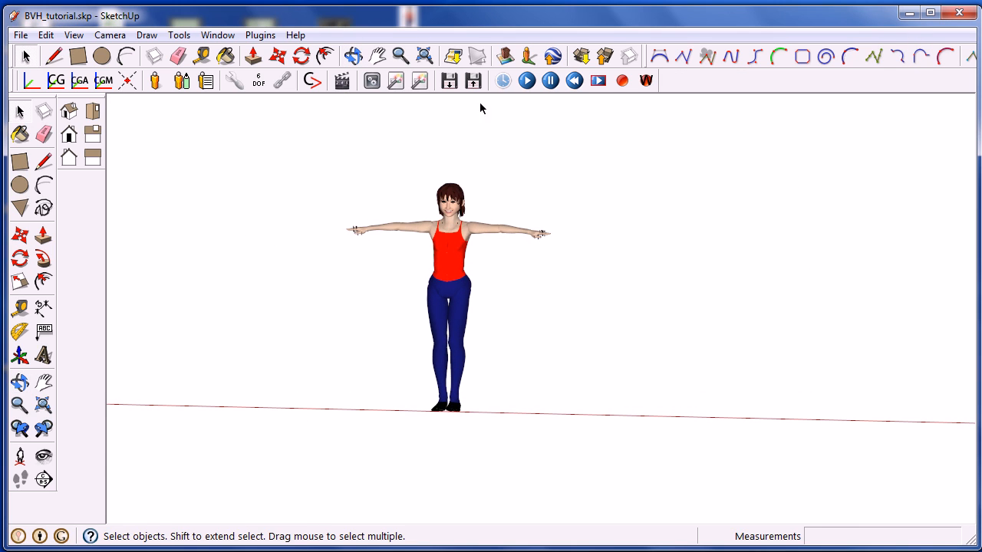
pyautogui.click(526, 81)
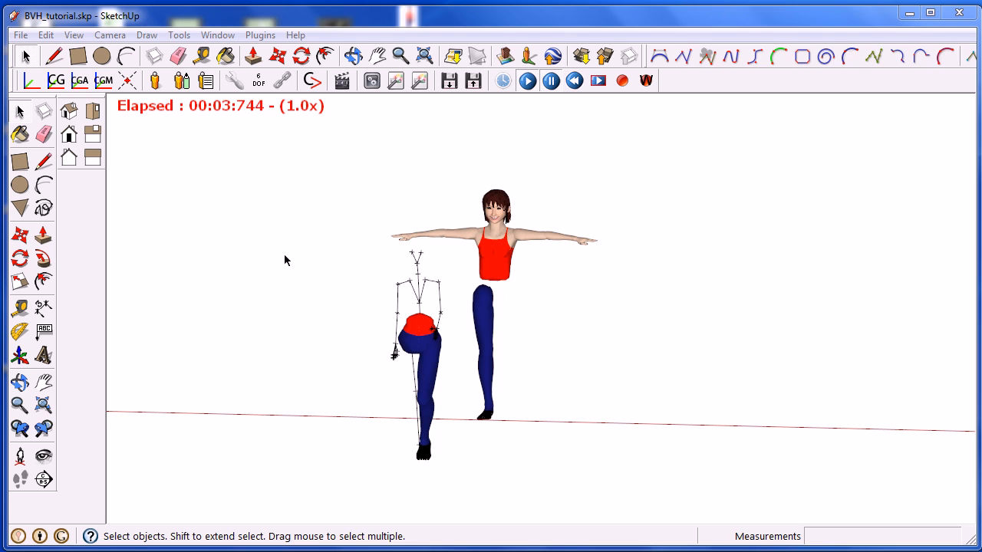
pyautogui.click(575, 81)
pyautogui.moveTo(360, 292); pyautogui.dragTo(423, 288, button='middle')
# - Reopen the Outliner and hide the bvhBones and bvhJoints layers
pyautogui.click(218, 35)
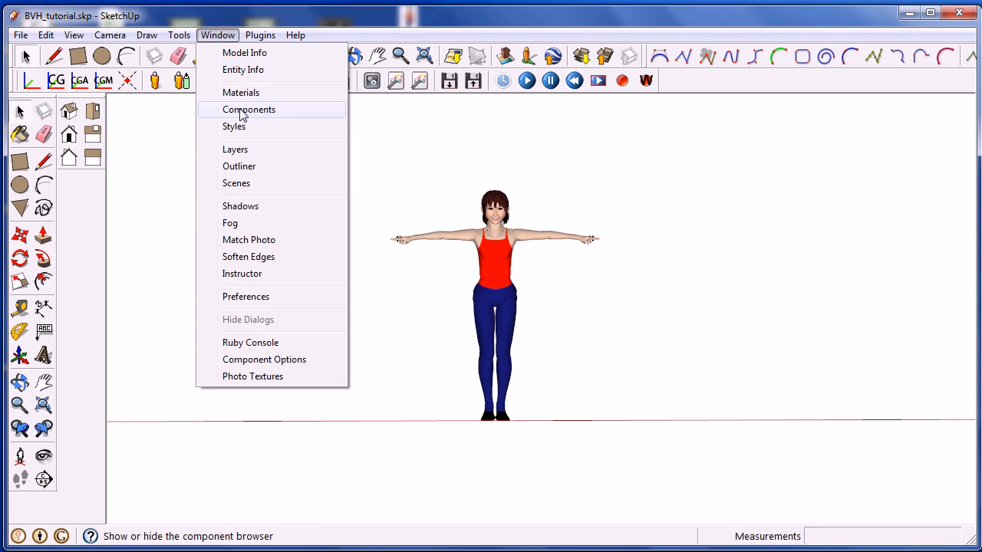
pyautogui.click(247, 166)
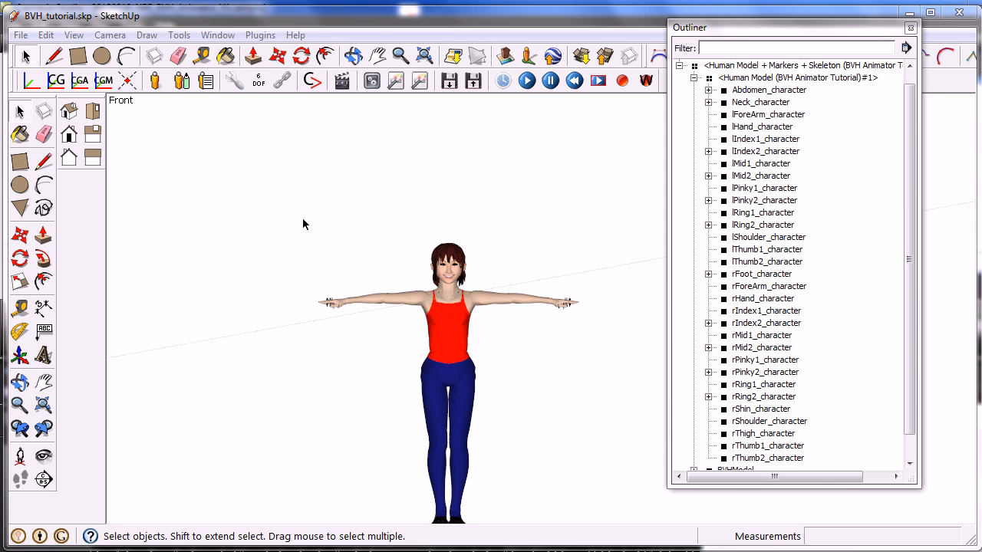
pyautogui.scroll(4, 372, 279)
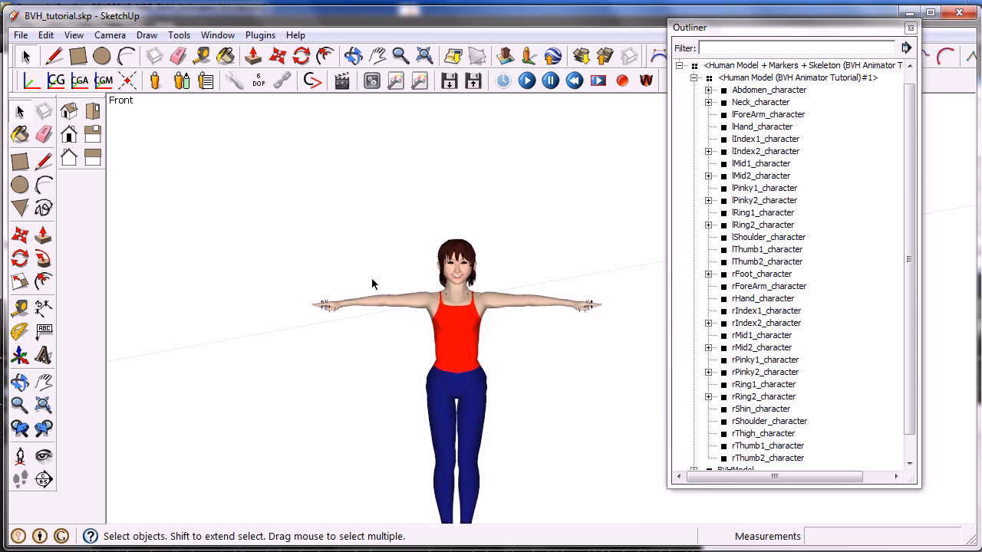
pyautogui.keyDown('shift'); pyautogui.moveTo(359, 265); pyautogui.dragTo(364, 207, button='middle'); pyautogui.keyUp('shift')
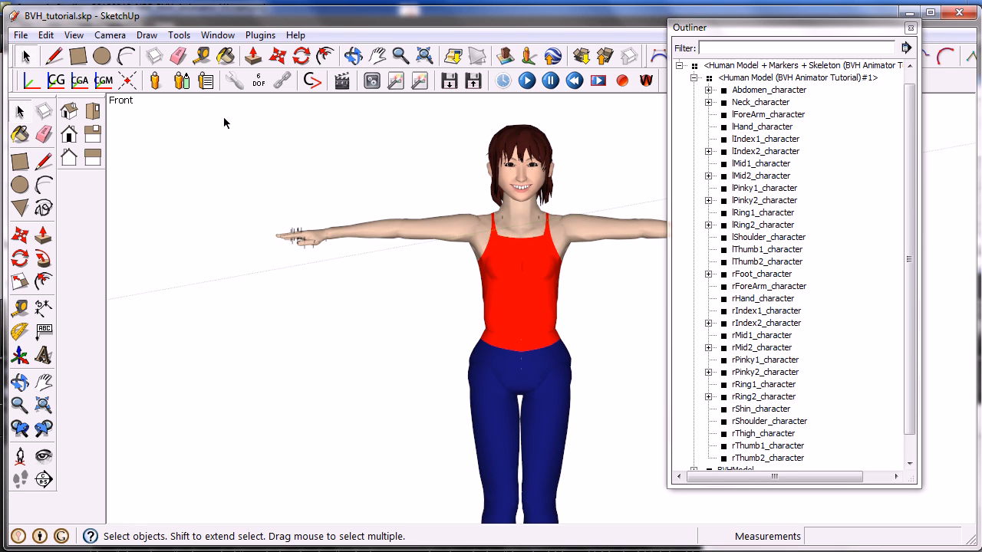
pyautogui.click(218, 36)
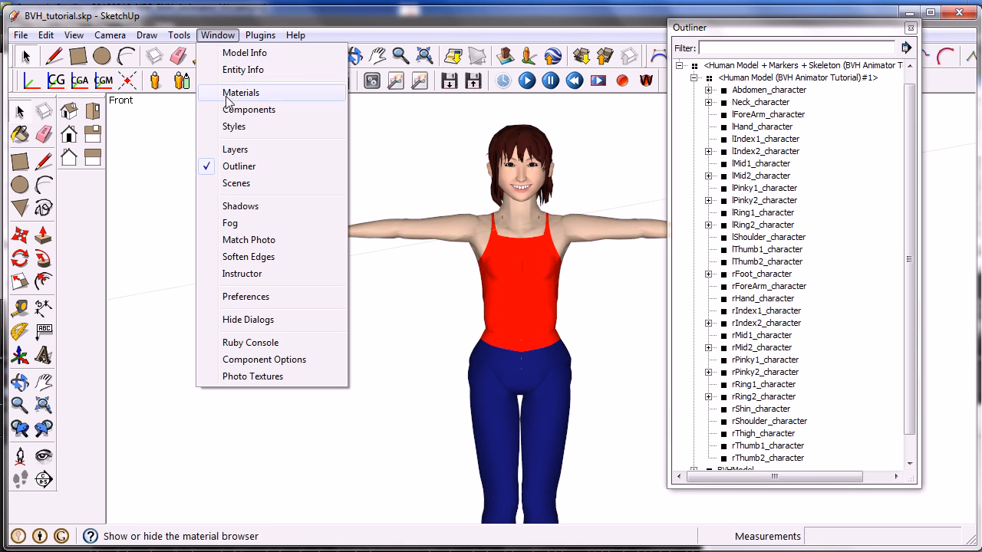
pyautogui.click(236, 150)
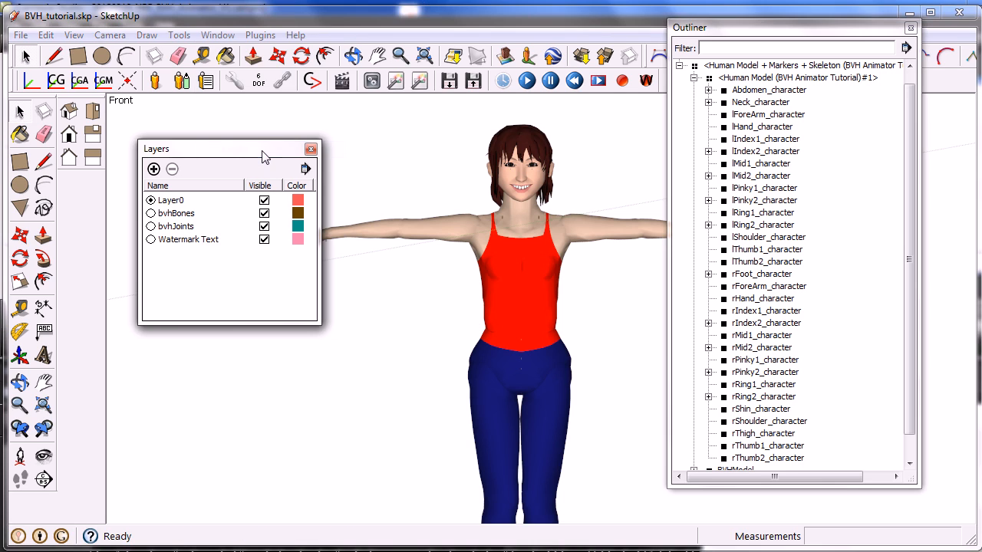
pyautogui.click(264, 213)
pyautogui.click(264, 227)
pyautogui.moveTo(254, 149); pyautogui.dragTo(256, 312)
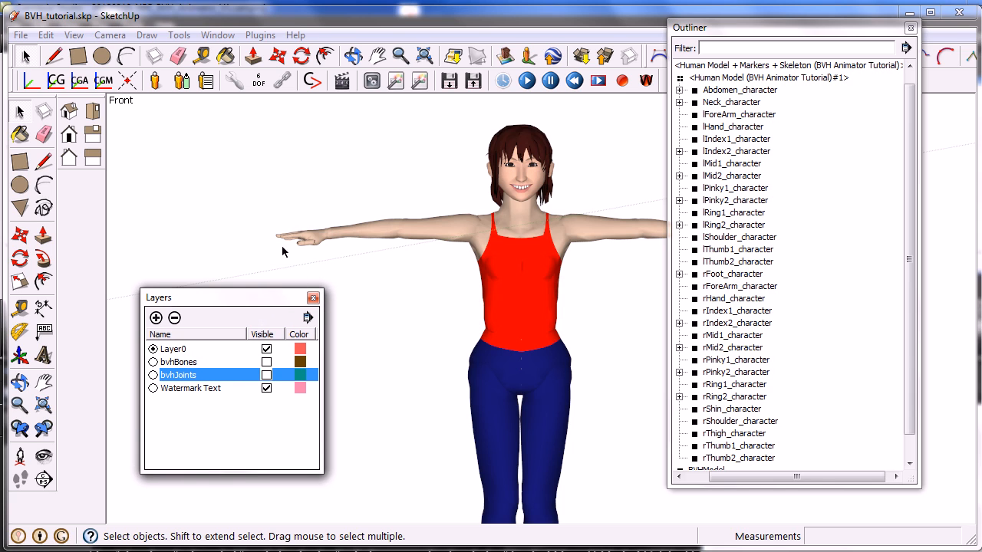
pyautogui.click(313, 297)
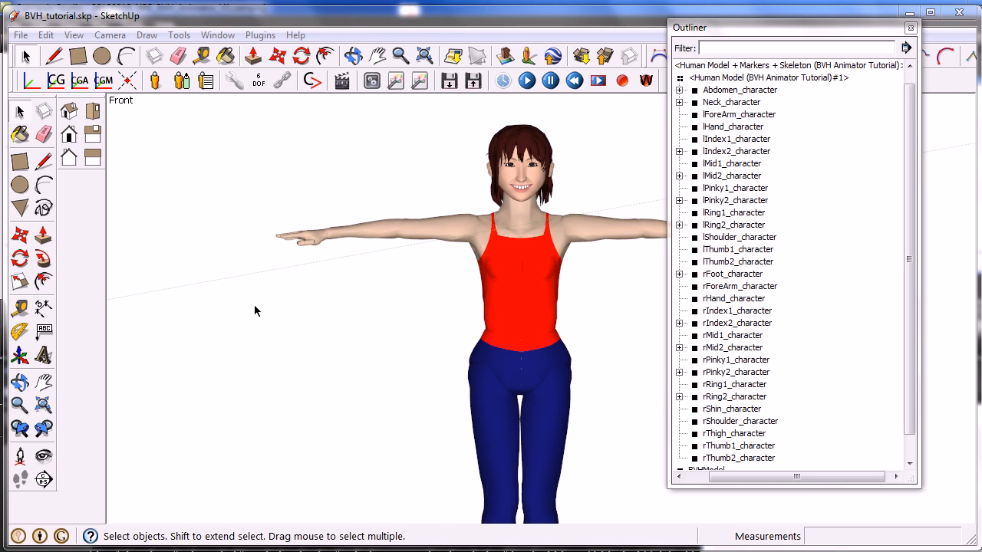
# - Search the 3D Warehouse for "SAT BVH tutorial" models
pyautogui.scroll(-2, 321, 255)
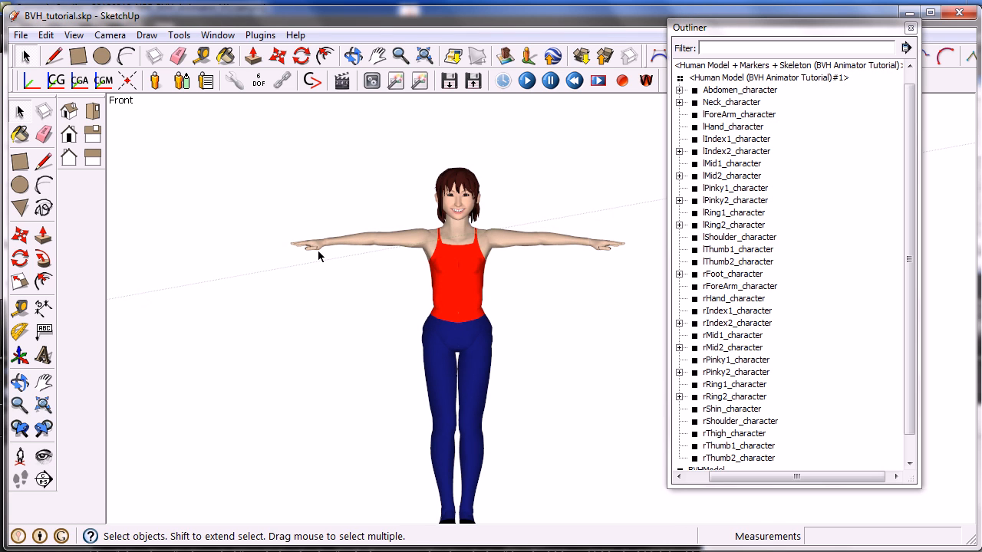
pyautogui.click(21, 36)
pyautogui.moveTo(215, 255)
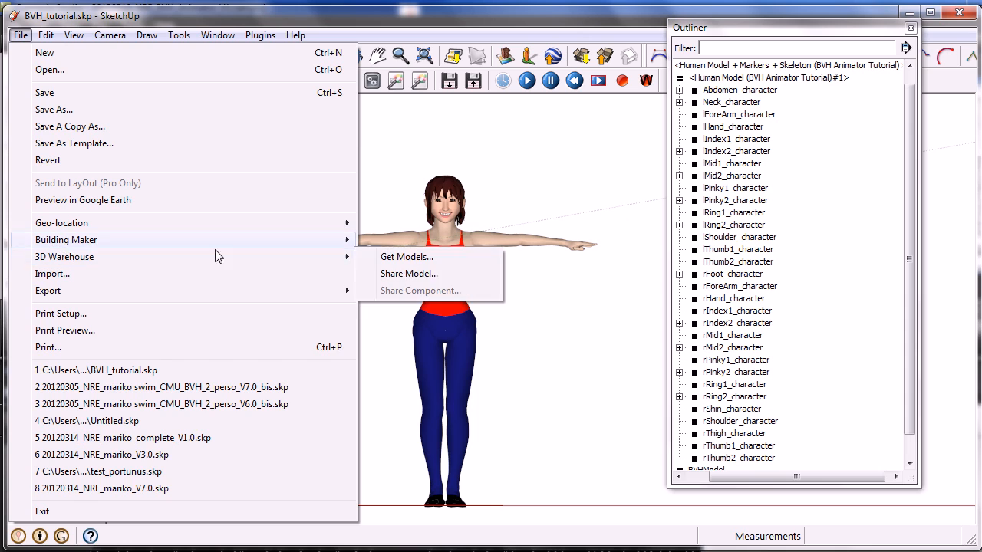
pyautogui.click(386, 260)
pyautogui.click(432, 212)
pyautogui.write('SAT')
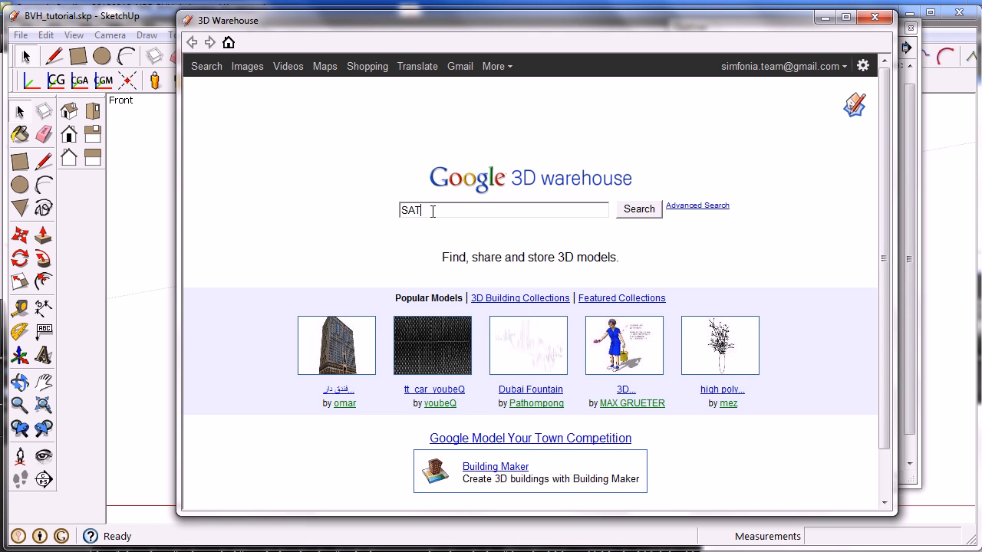
pyautogui.write(' BVH tutorial')
pyautogui.click(627, 213)
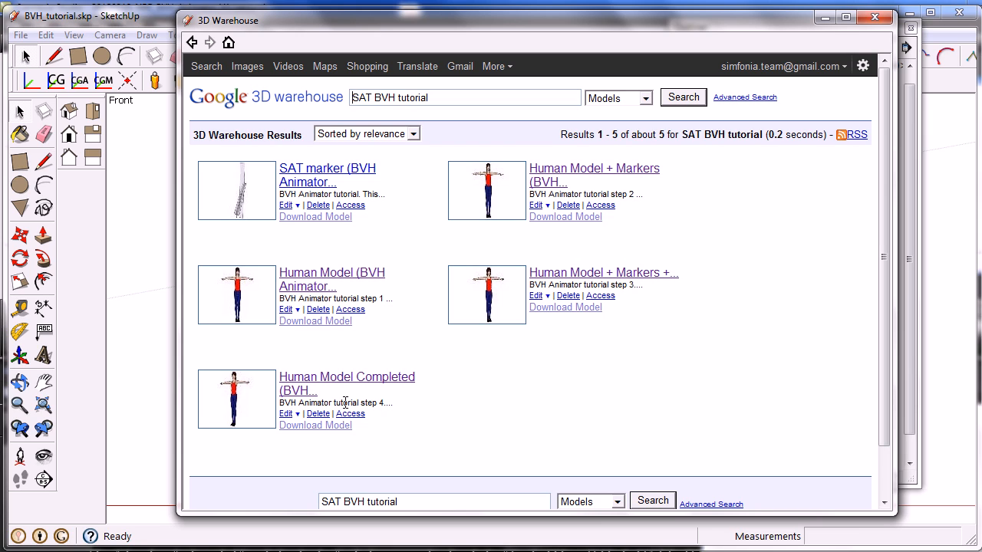
# - Load the tutorial's step 4 Human Model Completed into the model and place it beside the existing figure on the red axis
pyautogui.moveTo(391, 403); pyautogui.dragTo(361, 405)
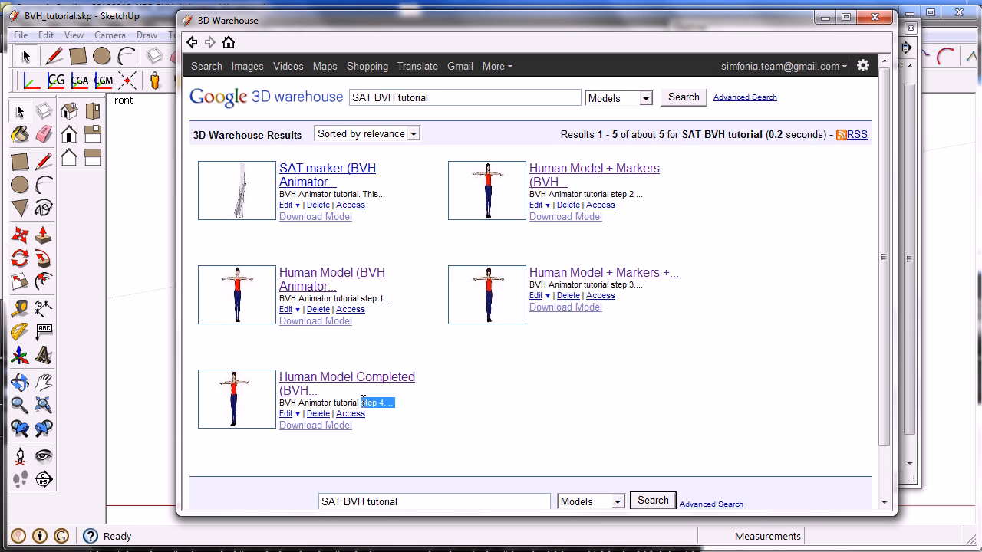
pyautogui.click(309, 427)
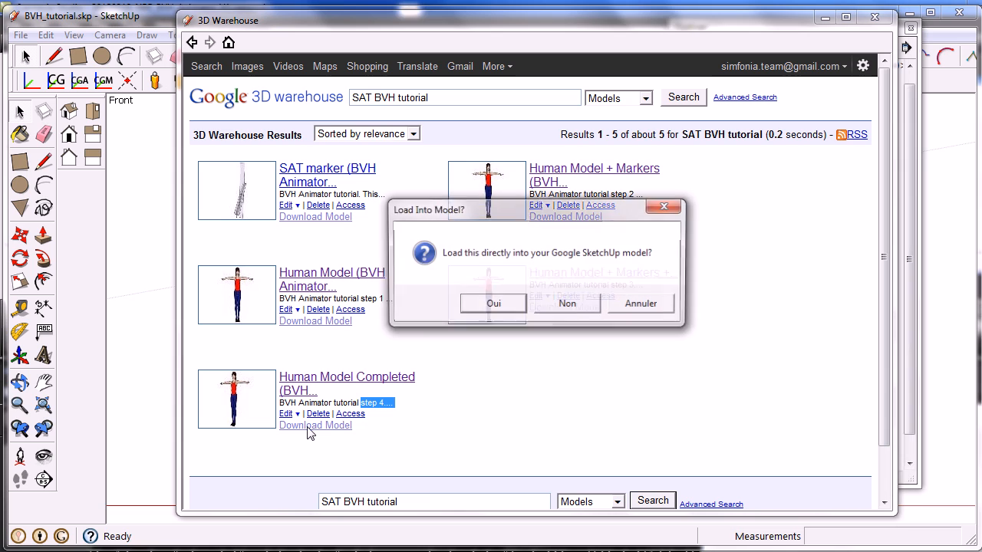
pyautogui.click(491, 304)
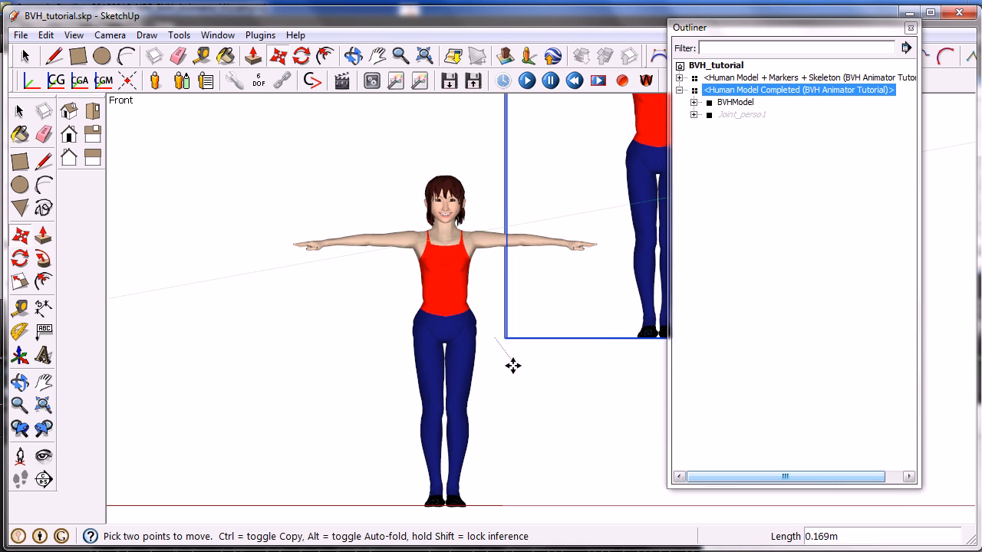
pyautogui.scroll(-2, 499, 386)
pyautogui.scroll(-1, 499, 389)
pyautogui.keyDown('shift'); pyautogui.moveTo(496, 378); pyautogui.dragTo(380, 335, button='middle'); pyautogui.keyUp('shift')
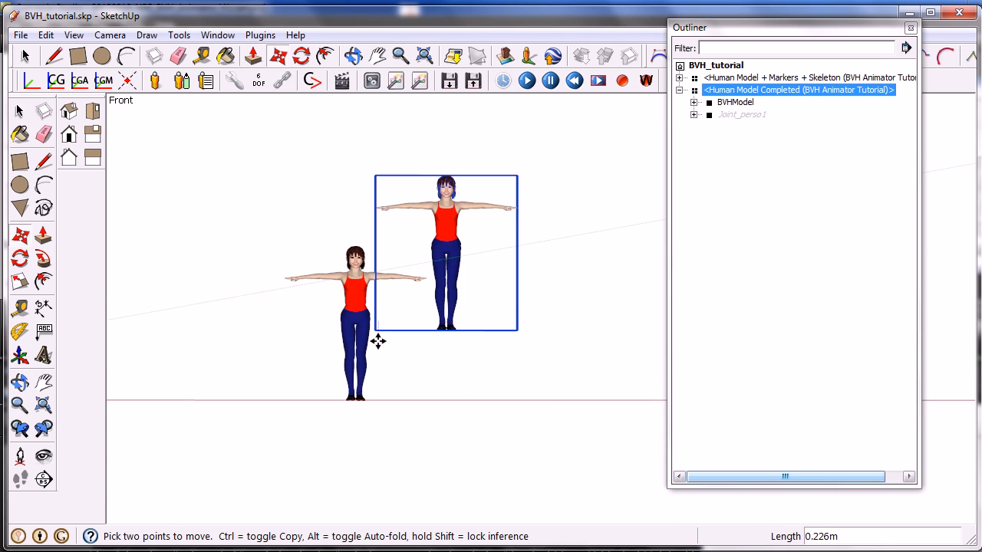
pyautogui.click(442, 411)
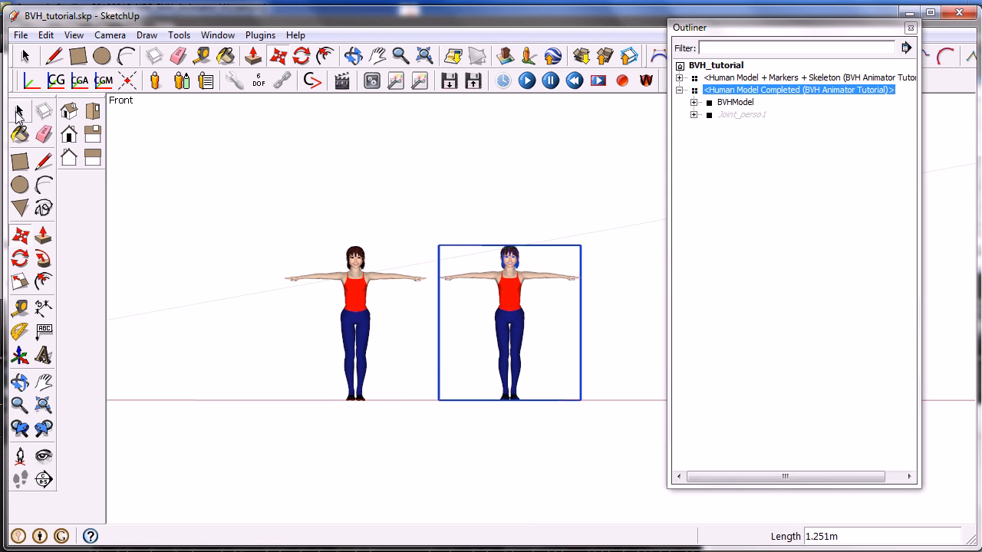
pyautogui.click(227, 166)
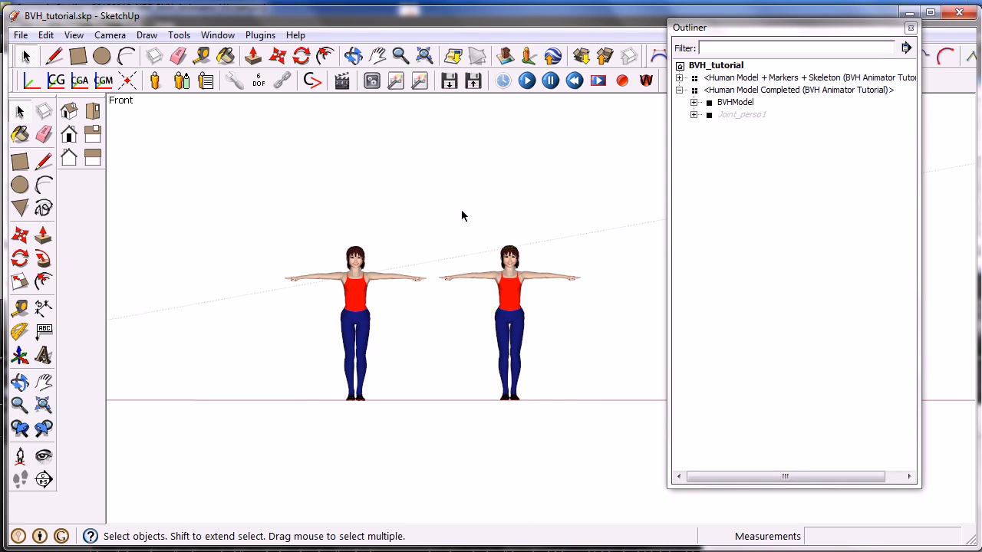
# - Close the Outliner and play the animation to compare the completed model's motion with the partly attached figure, resetting it when done
pyautogui.click(910, 28)
pyautogui.moveTo(469, 202); pyautogui.dragTo(417, 274, button='middle')
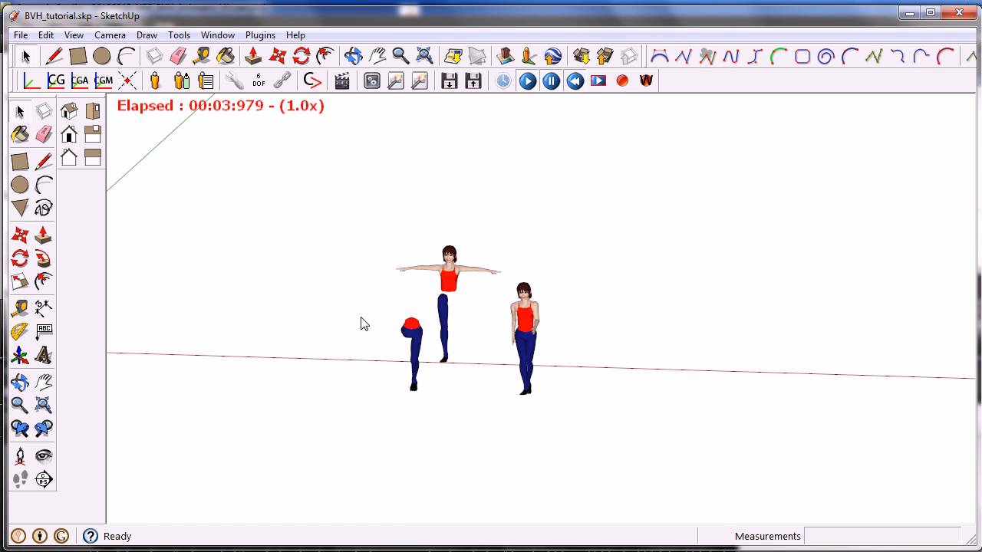
pyautogui.moveTo(358, 315); pyautogui.dragTo(418, 283, button='middle')
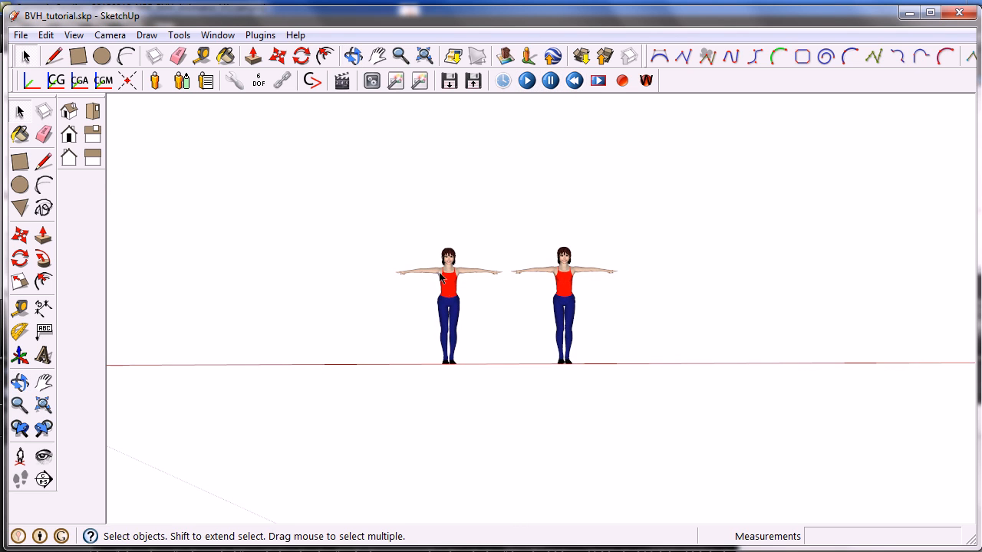
# - Delete the partly attached Human Model + Markers + Skeleton figure, keeping only the completed model
pyautogui.click(451, 272)
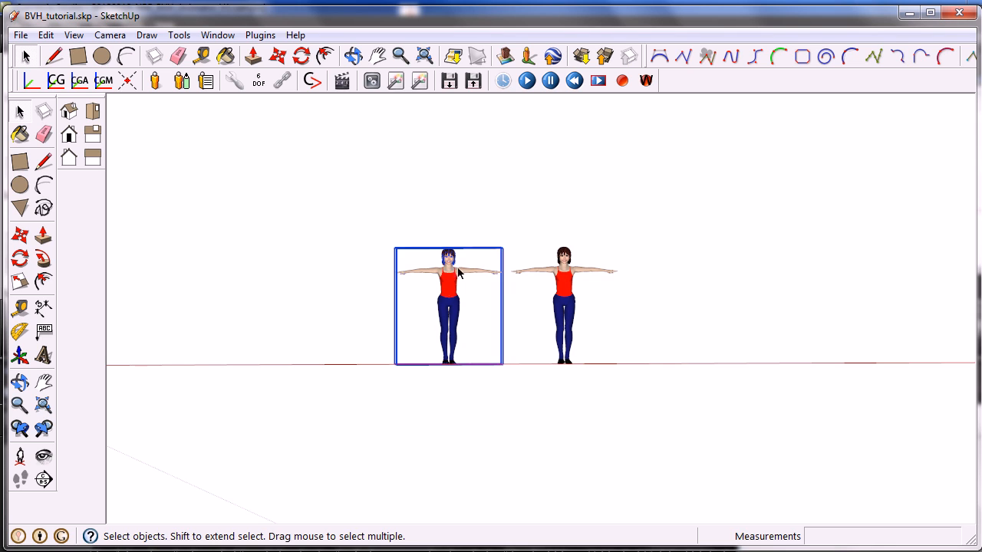
pyautogui.press('Delete')
pyautogui.moveTo(455, 276); pyautogui.dragTo(323, 232, button='middle')
pyautogui.scroll(1, 332, 245)
pyautogui.scroll(3, 443, 257)
pyautogui.moveTo(418, 257); pyautogui.dragTo(397, 260, button='middle')
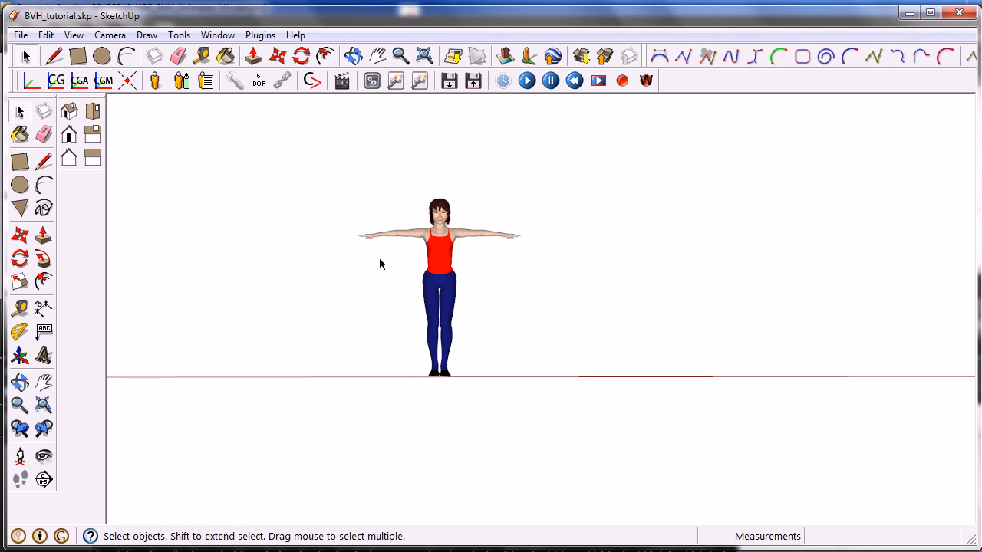
pyautogui.scroll(1, 399, 258)
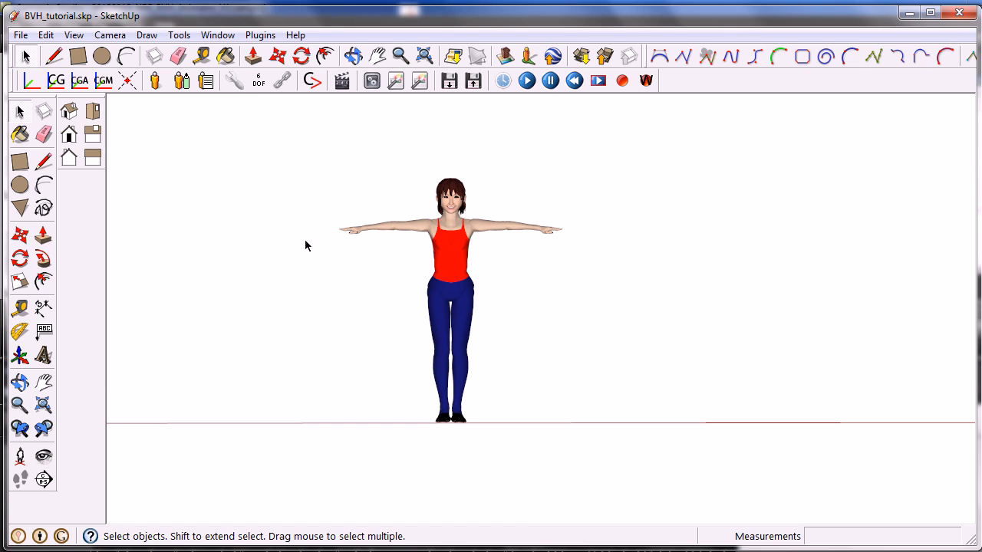
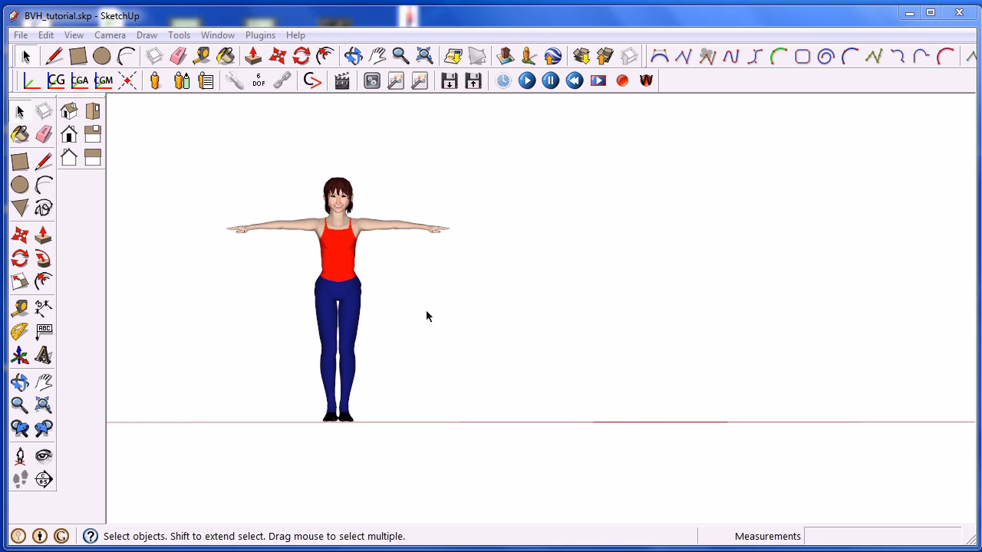
# - Open the BVH Manager for the BVHModel group inside the completed human model and review its name, data, duration, delta and repetition settings
pyautogui.click(205, 83)
pyautogui.moveTo(653, 78); pyautogui.dragTo(547, 157)
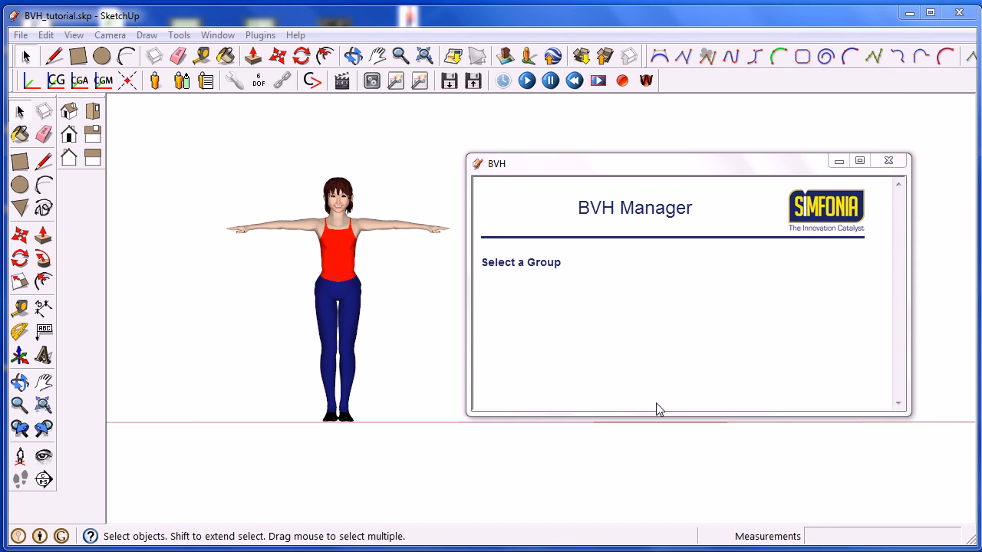
pyautogui.click(343, 226)
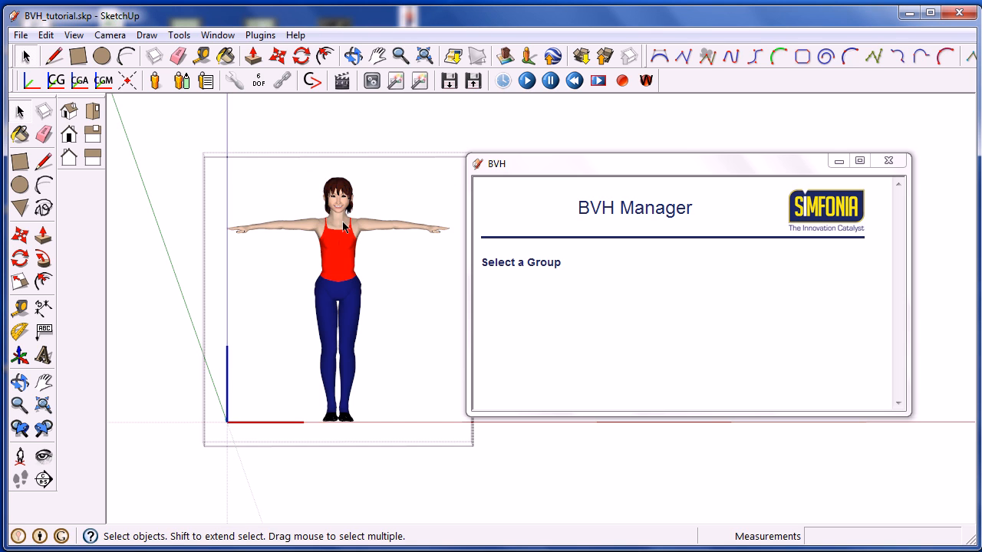
pyautogui.moveTo(537, 169); pyautogui.dragTo(562, 171)
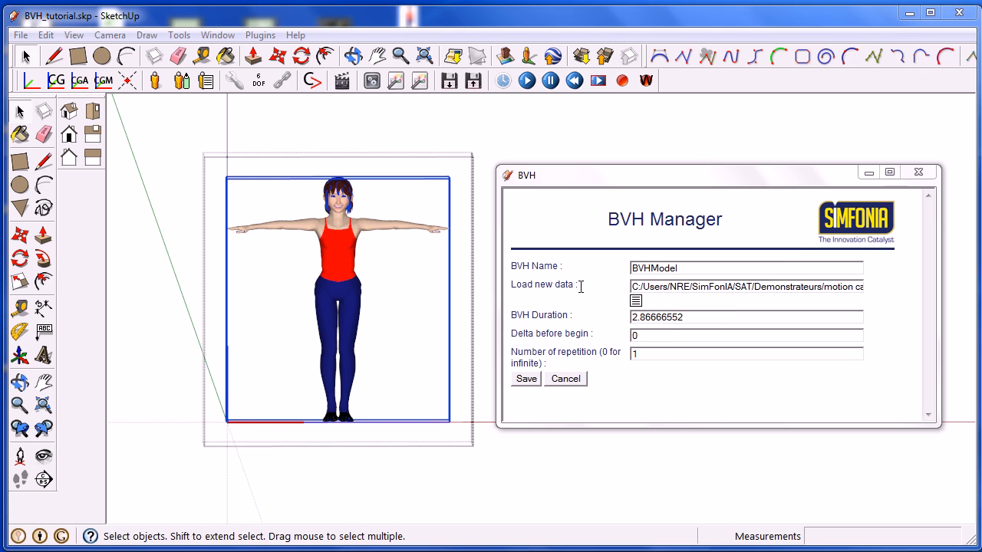
pyautogui.moveTo(566, 264); pyautogui.dragTo(515, 268)
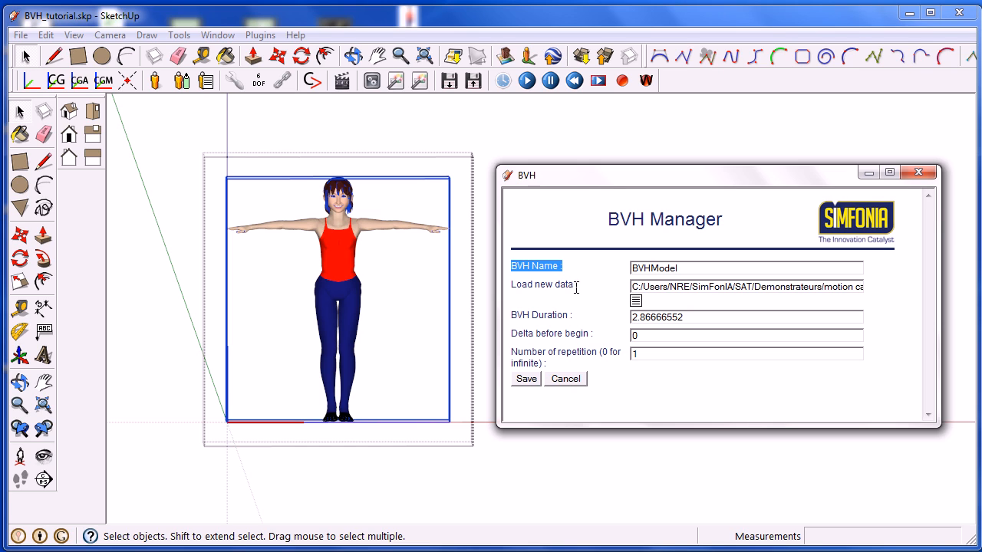
pyautogui.moveTo(578, 285); pyautogui.dragTo(511, 295)
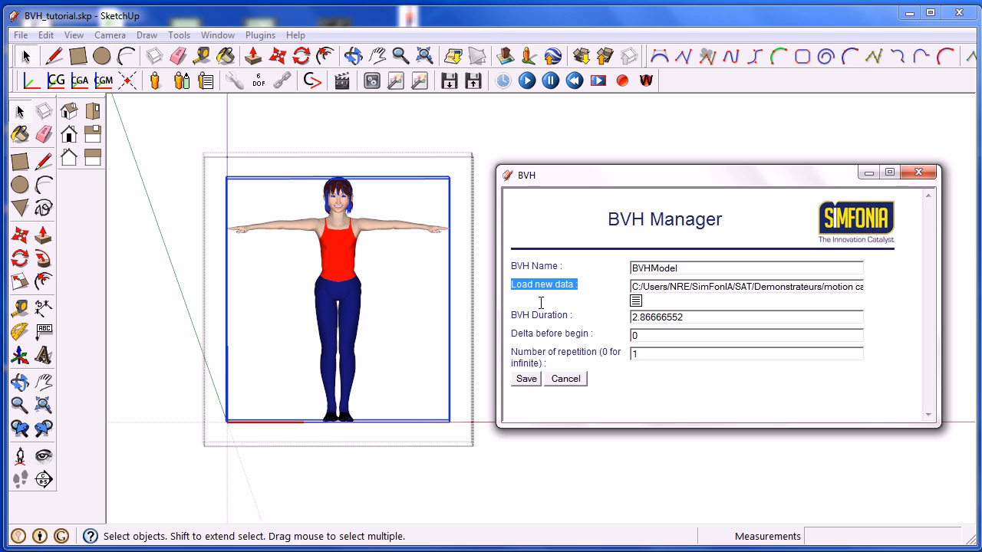
pyautogui.moveTo(575, 314); pyautogui.dragTo(520, 327)
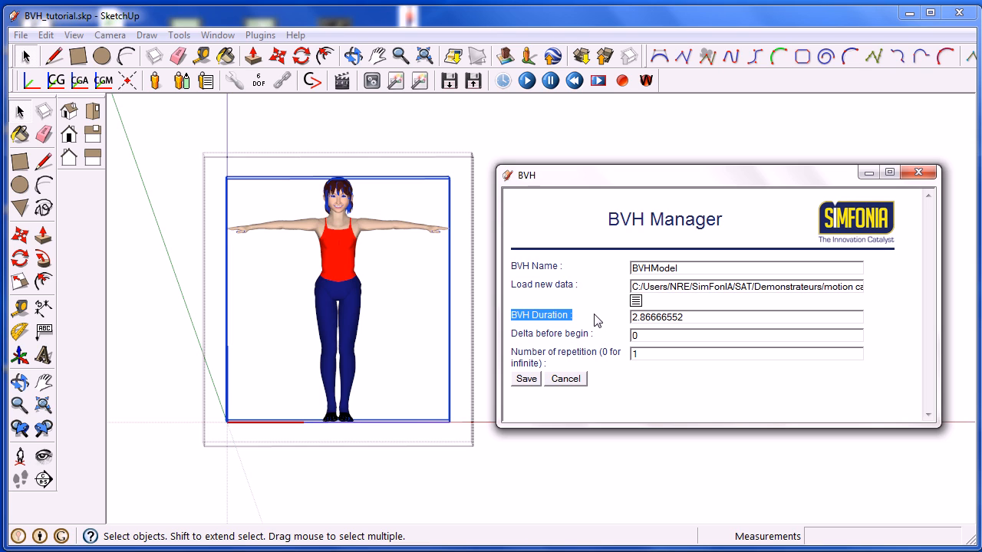
pyautogui.moveTo(695, 317); pyautogui.dragTo(519, 340)
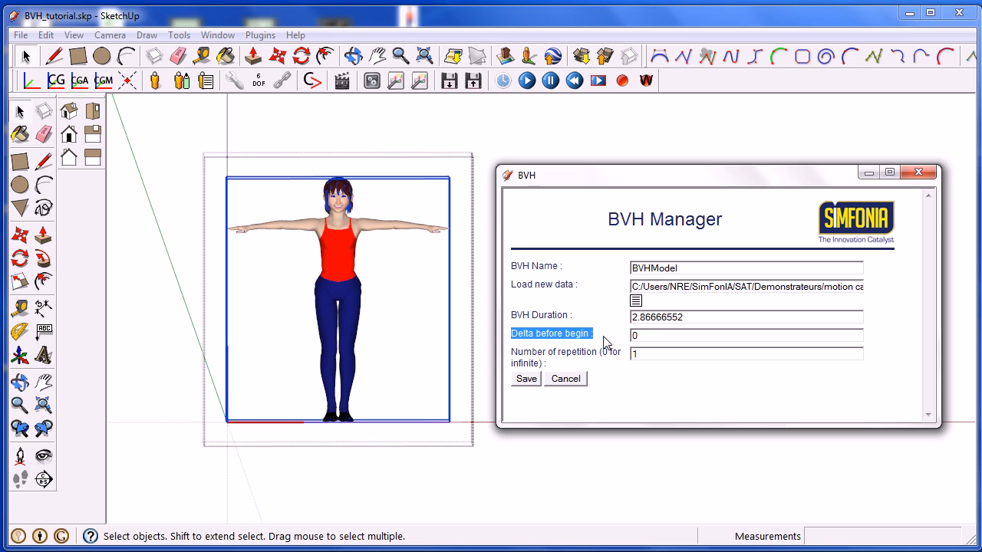
pyautogui.moveTo(550, 365); pyautogui.dragTo(512, 351)
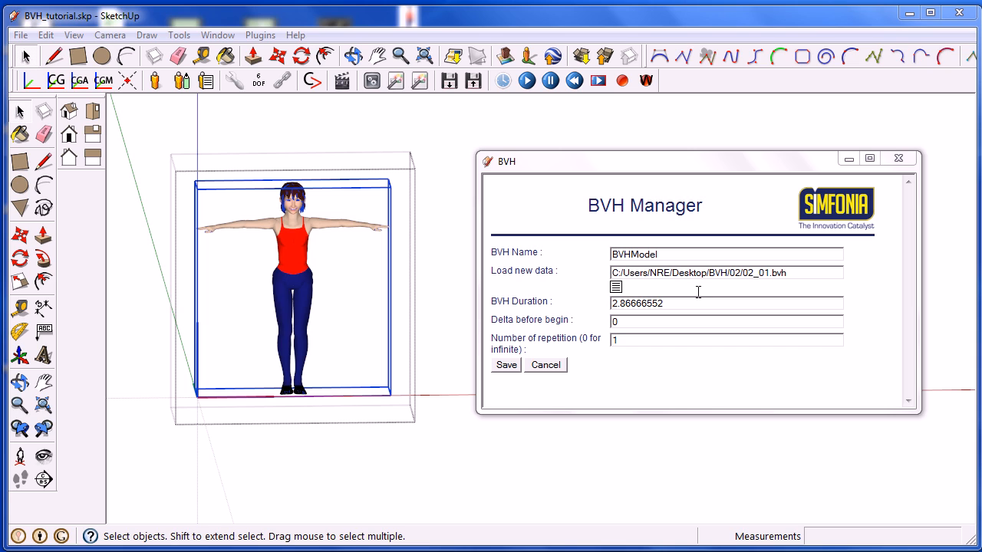
# - Load 06_14.bvh from the BVH library's 06 folder as the BVHModel's new motion data and check its duration
pyautogui.click(615, 289)
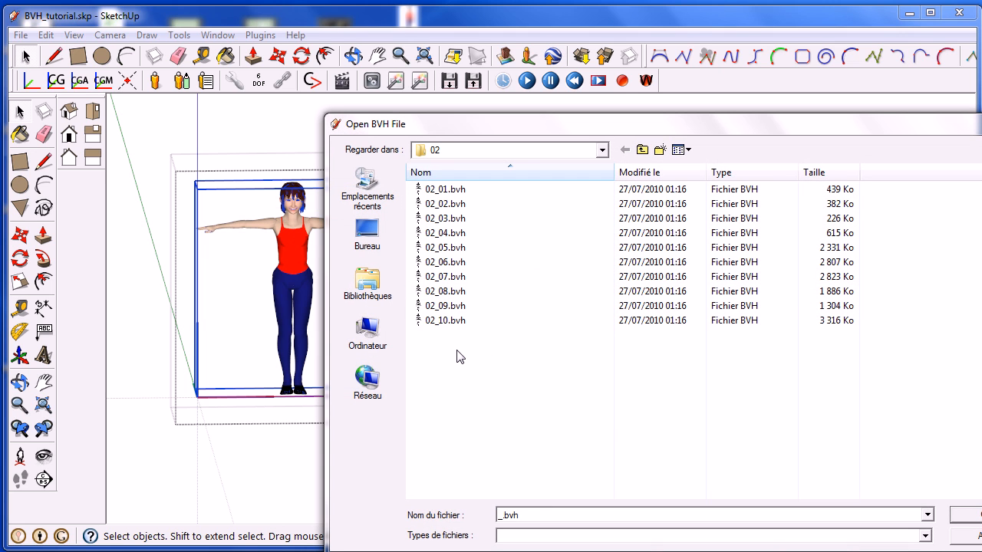
pyautogui.press('BackSpace')
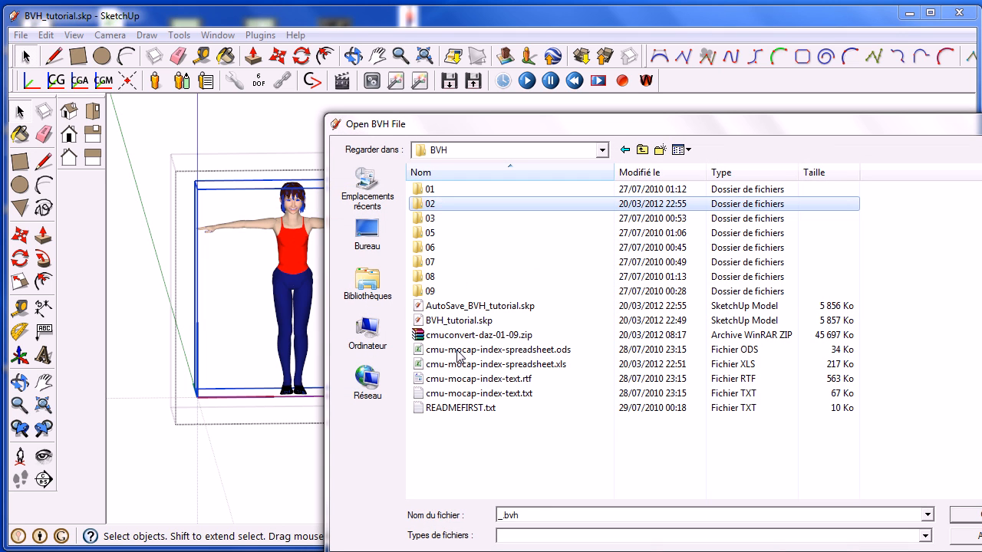
pyautogui.doubleClick(434, 249)
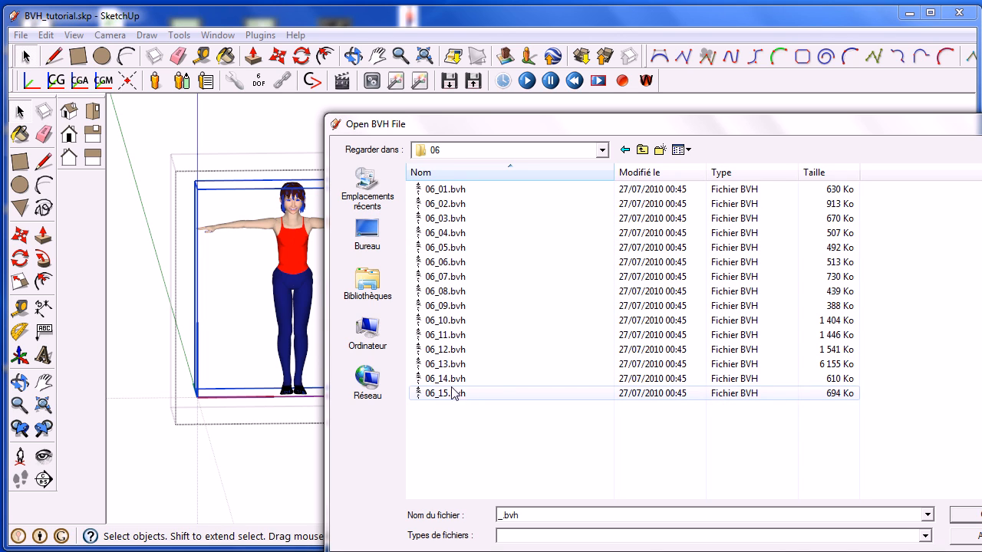
pyautogui.click(452, 379)
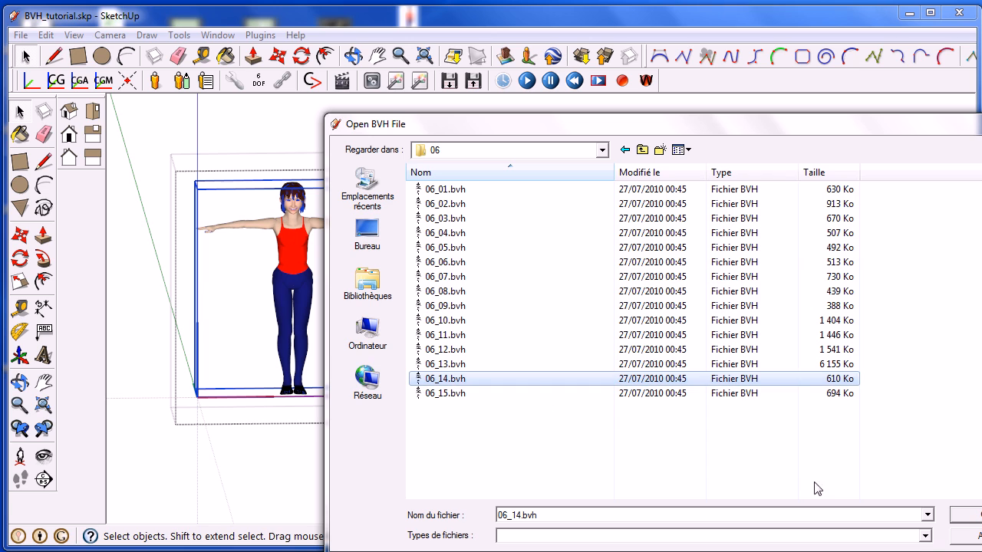
pyautogui.click(979, 519)
pyautogui.moveTo(677, 304); pyautogui.dragTo(611, 304)
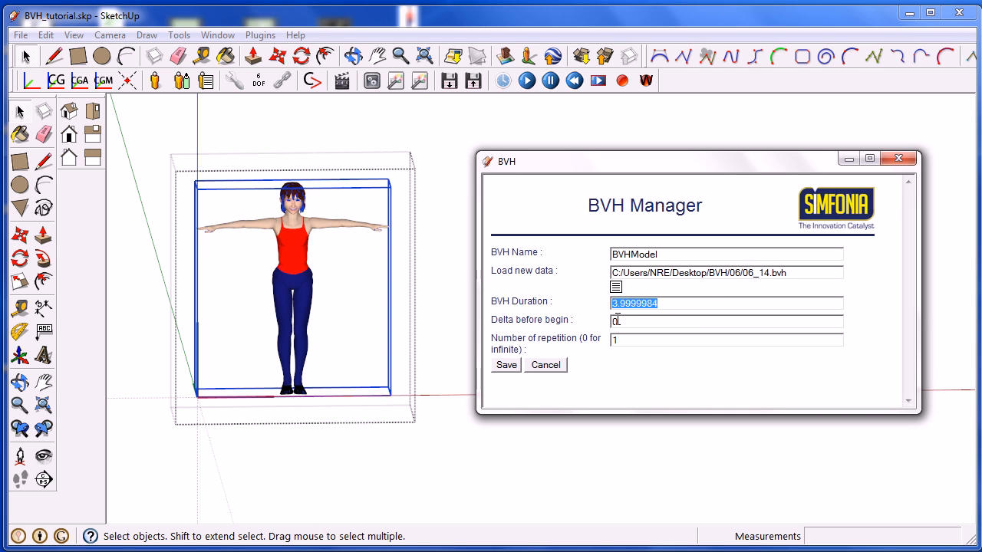
# - Set the BVHModel's delta before begin to 2 and its number of repetitions to 3, and save the settings
pyautogui.click(633, 324)
pyautogui.press('BackSpace')
pyautogui.write('2')
pyautogui.click(634, 340)
pyautogui.press('BackSpace')
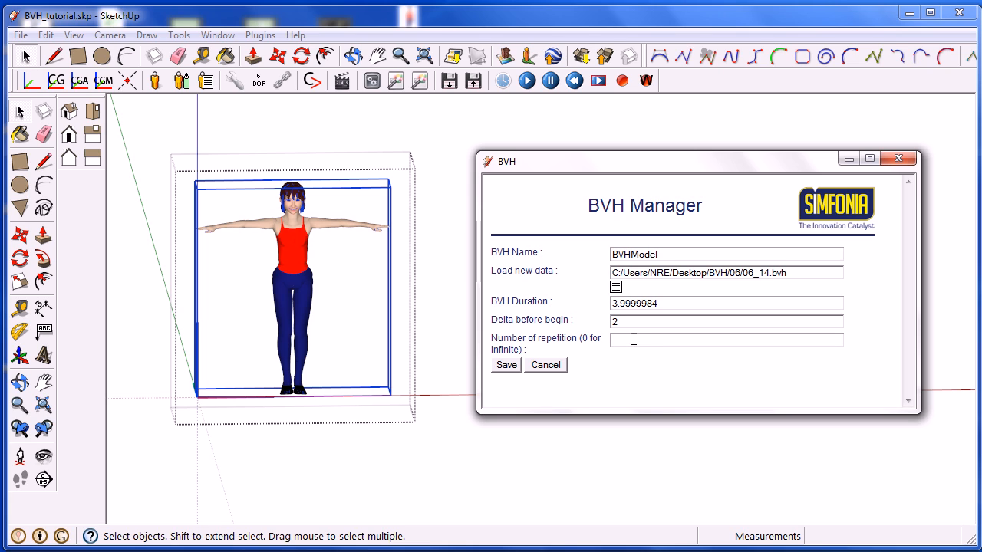
pyautogui.write('3')
pyautogui.click(506, 367)
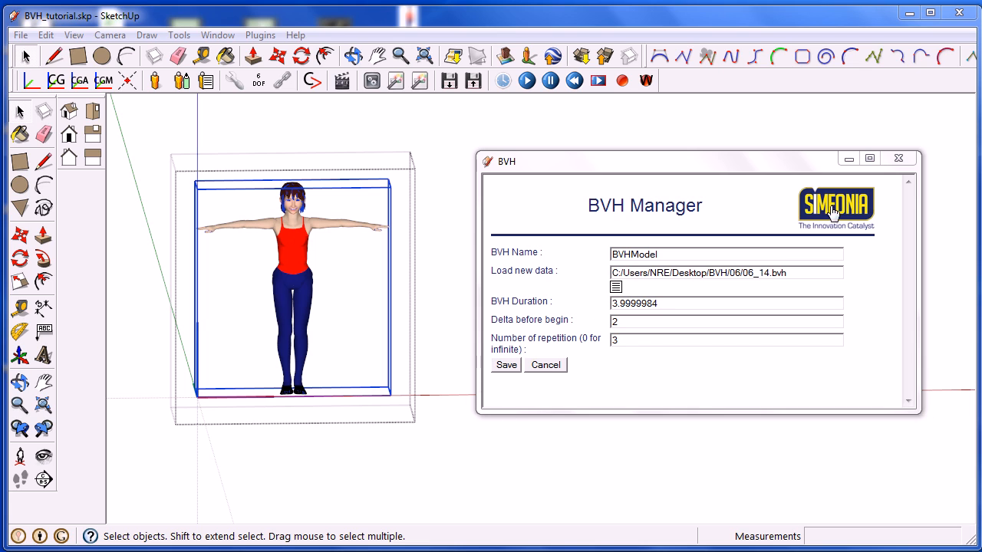
# - Minimize the BVH Manager, play the animation to watch the delayed and repeated 06_14 motion, and reset it when done
pyautogui.click(849, 161)
pyautogui.click(617, 211)
pyautogui.moveTo(611, 210); pyautogui.dragTo(566, 267, button='middle')
pyautogui.scroll(-1, 412, 251)
pyautogui.scroll(3, 566, 267)
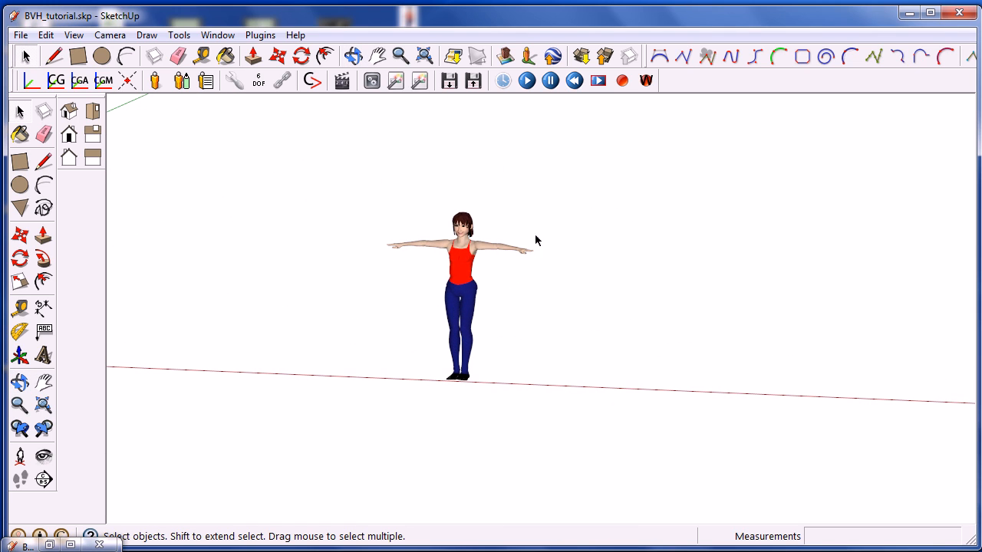
pyautogui.click(528, 89)
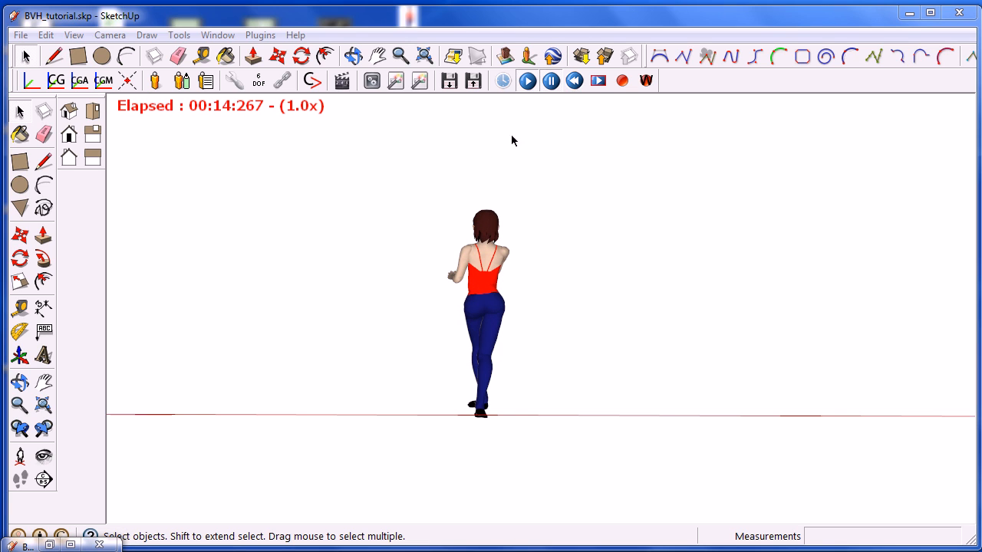
pyautogui.click(578, 84)
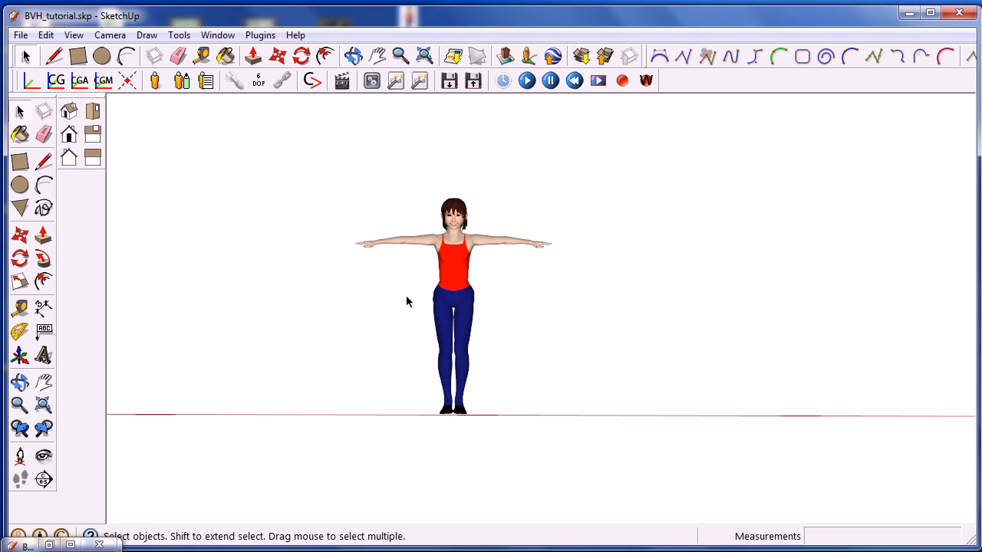
# - Open the Outliner and explode the Human Model Completed component
pyautogui.moveTo(392, 285); pyautogui.dragTo(393, 266, button='middle')
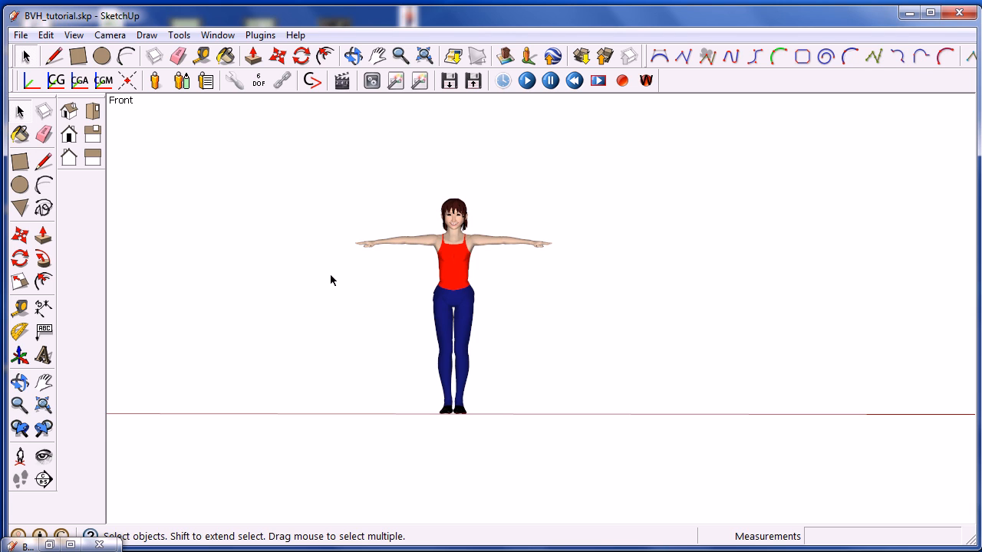
pyautogui.scroll(2, 379, 280)
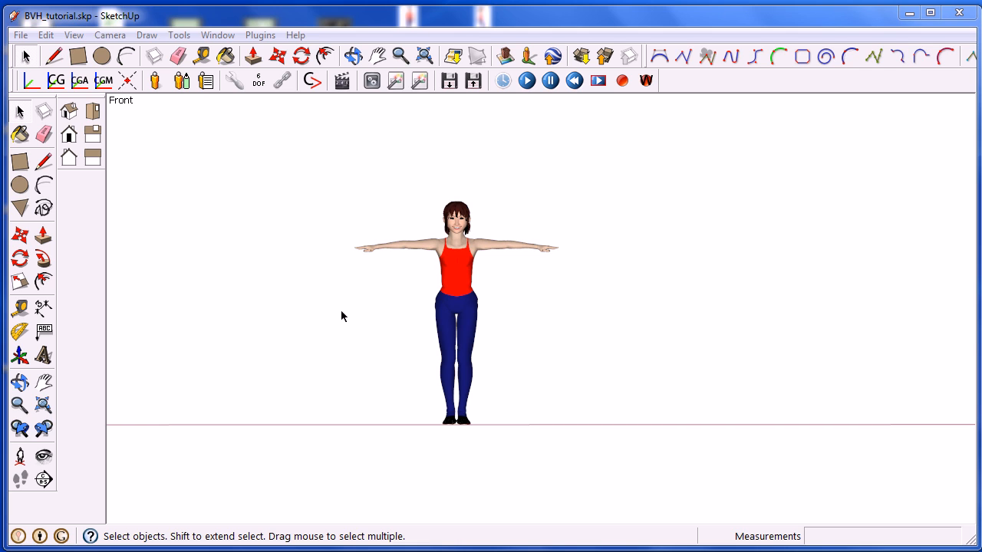
pyautogui.click(216, 35)
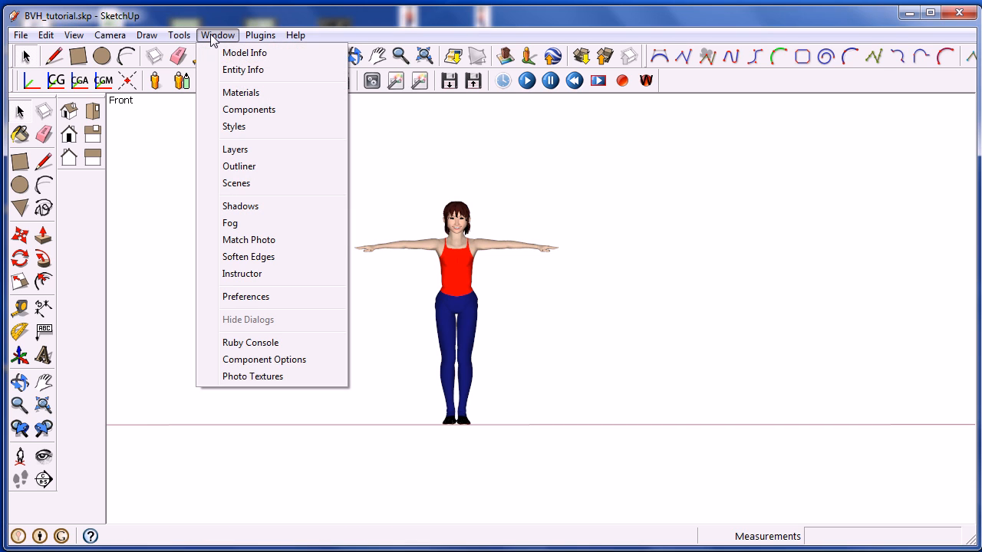
pyautogui.click(257, 166)
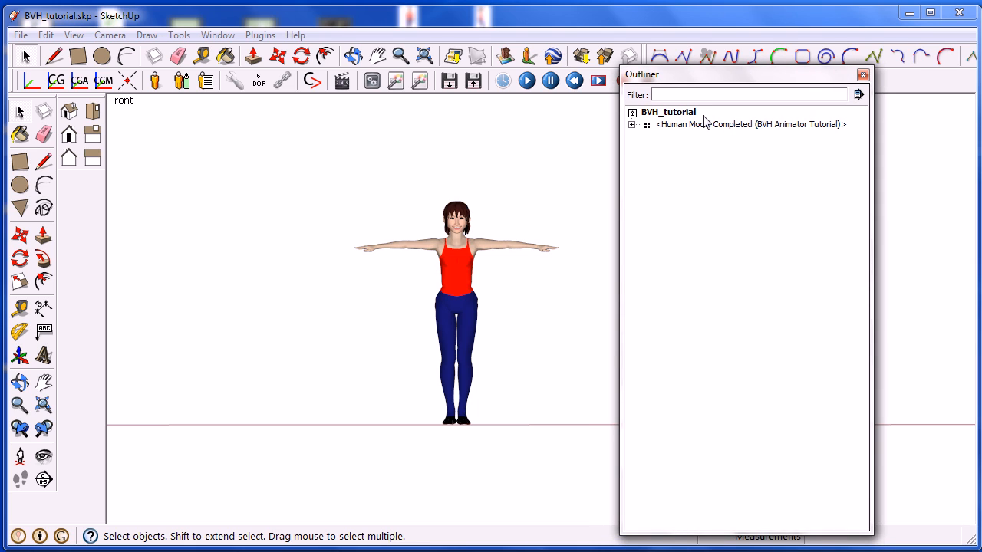
pyautogui.click(695, 126)
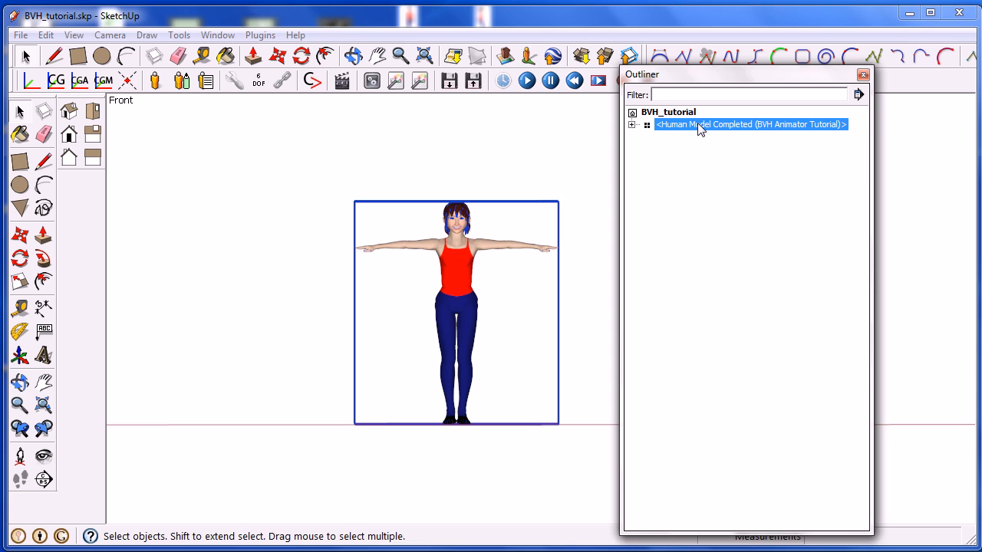
pyautogui.rightClick(699, 127)
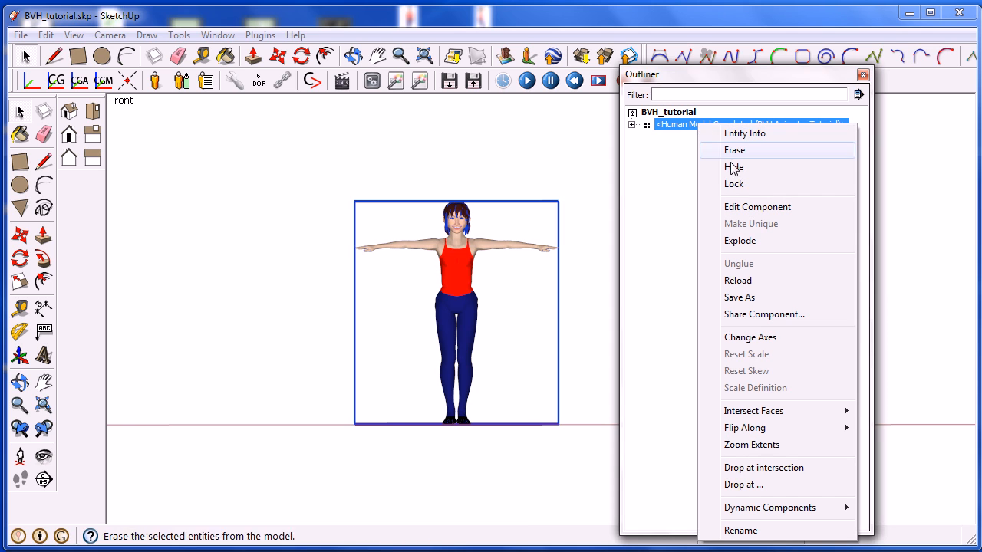
pyautogui.click(741, 239)
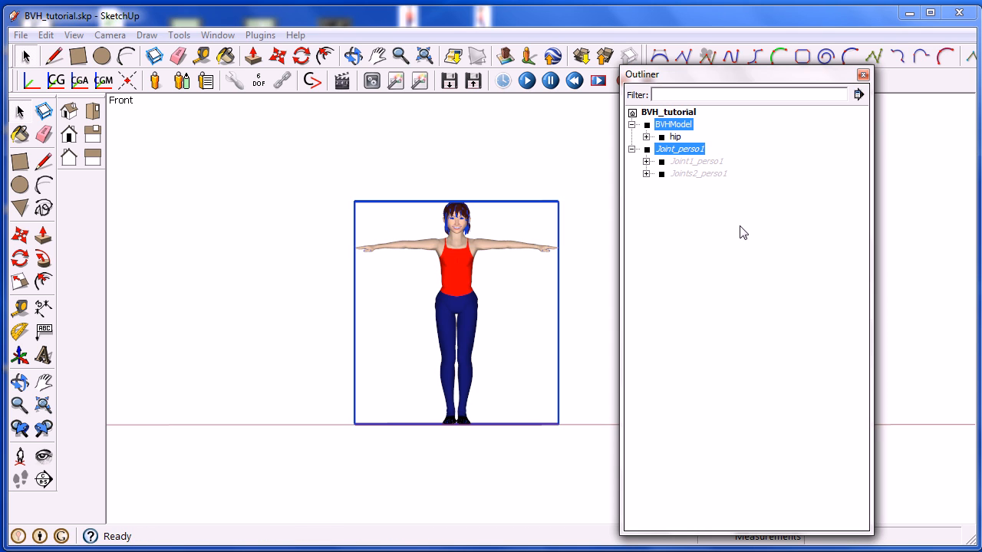
# - Combine the BVHModel and Joint_perso1 groups into one parent group and close the Outliner
pyautogui.rightClick(679, 125)
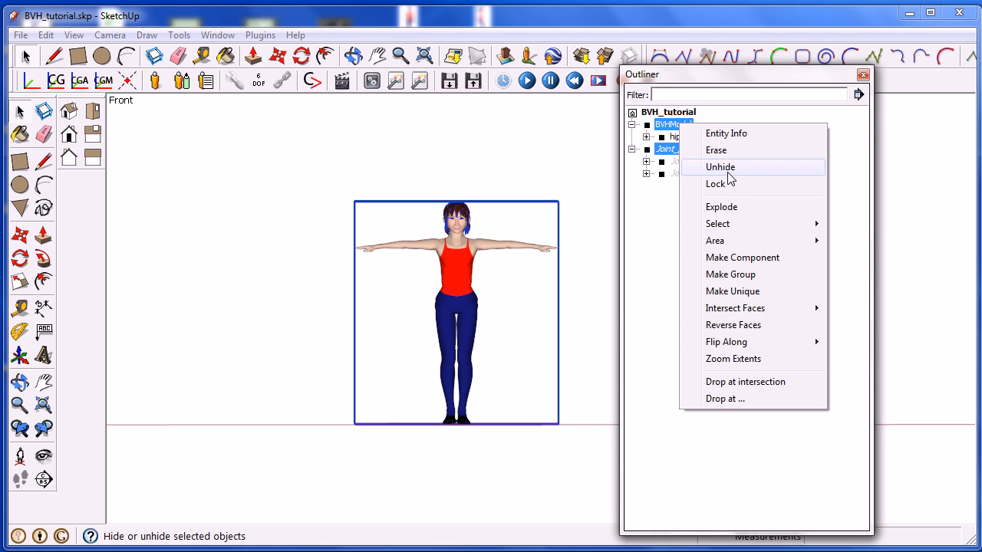
pyautogui.click(748, 274)
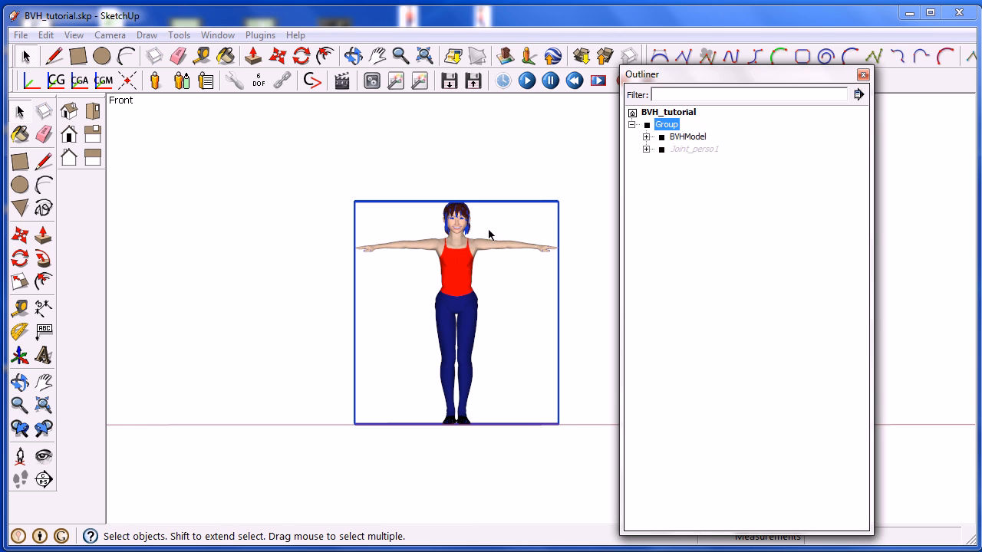
pyautogui.click(292, 227)
pyautogui.scroll(-2, 295, 209)
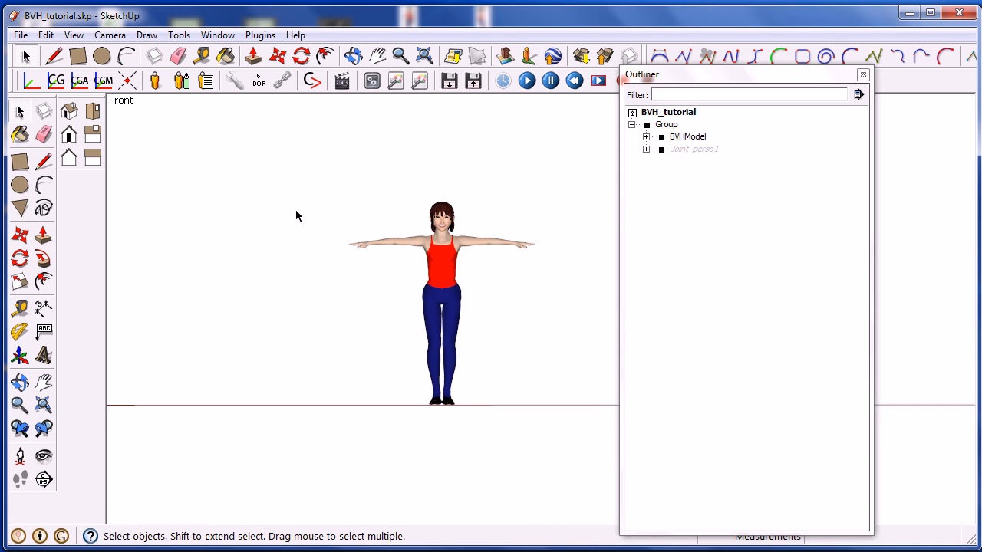
pyautogui.keyDown('shift'); pyautogui.moveTo(328, 207); pyautogui.dragTo(287, 219, button='middle'); pyautogui.keyUp('shift')
pyautogui.scroll(-2, 289, 195)
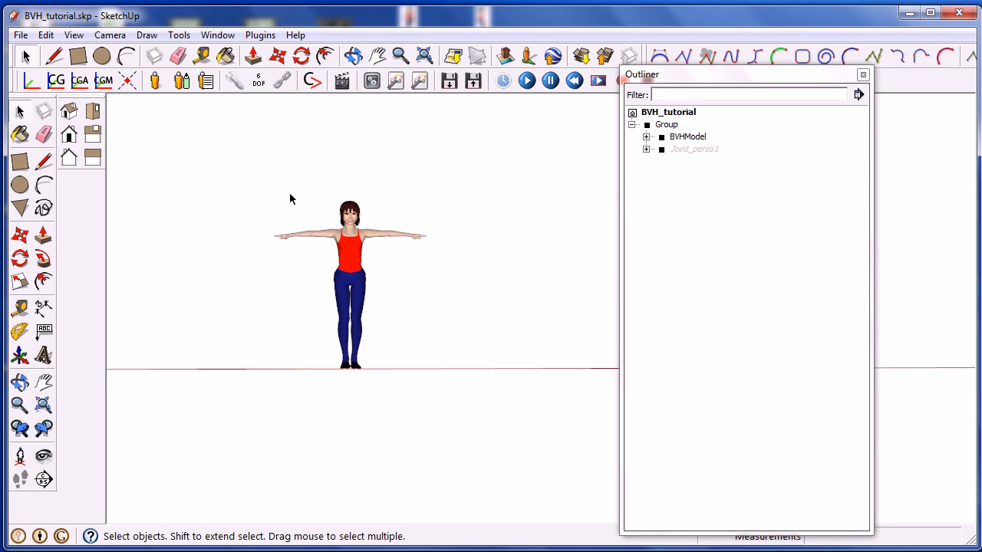
pyautogui.moveTo(327, 182); pyautogui.dragTo(341, 188, button='middle')
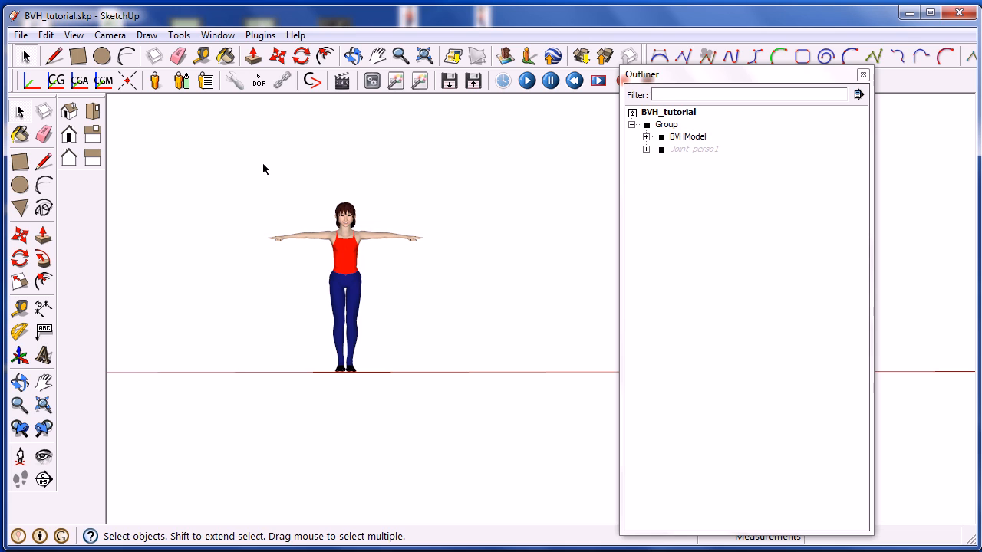
pyautogui.click(862, 76)
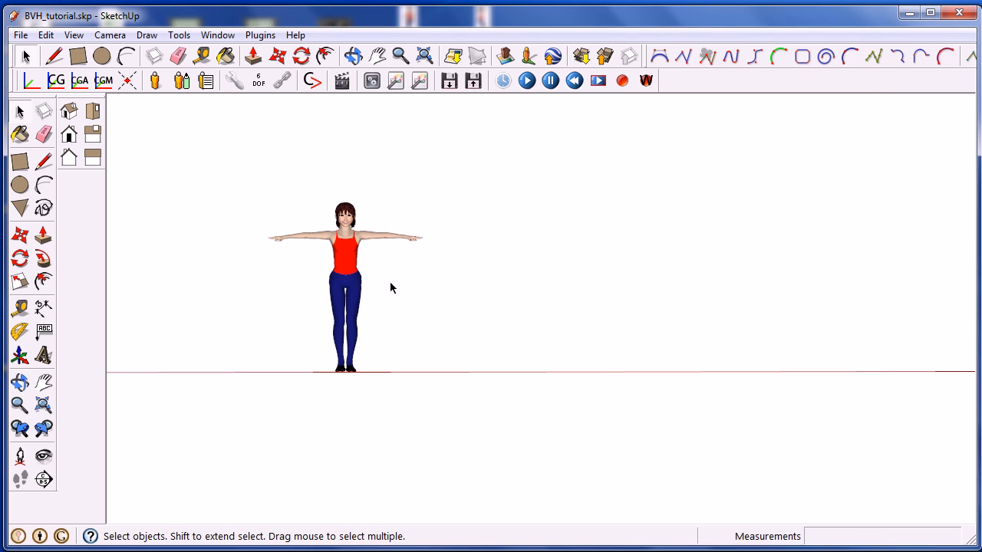
# - Copy the grouped human model about 1.9 m along the red axis, beside the original
pyautogui.click(348, 245)
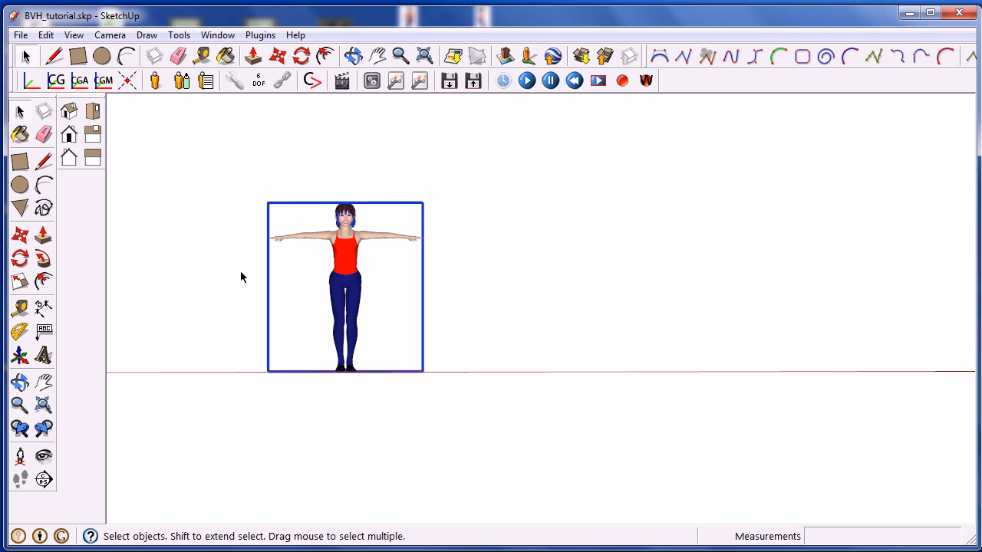
pyautogui.click(20, 235)
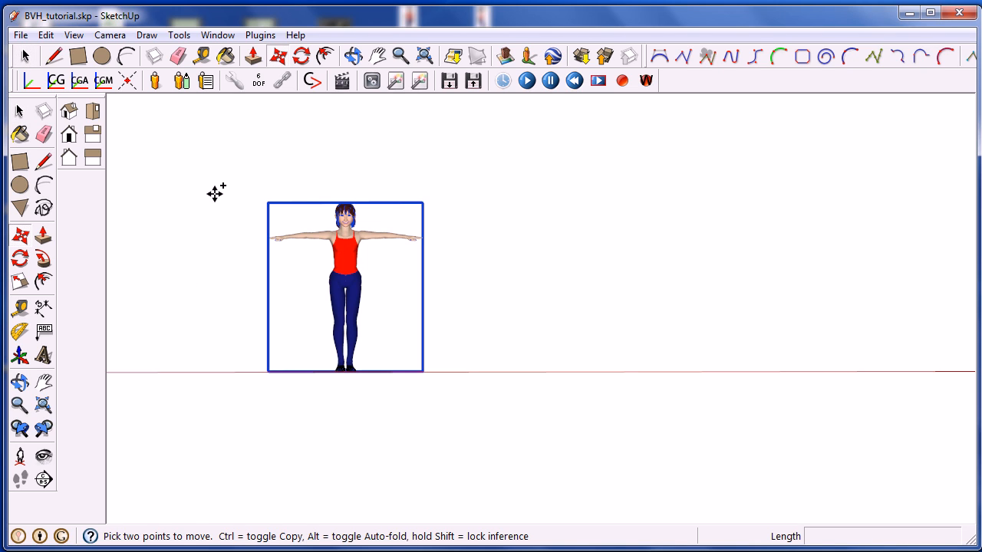
pyautogui.click(193, 177)
pyautogui.press('ctrl')
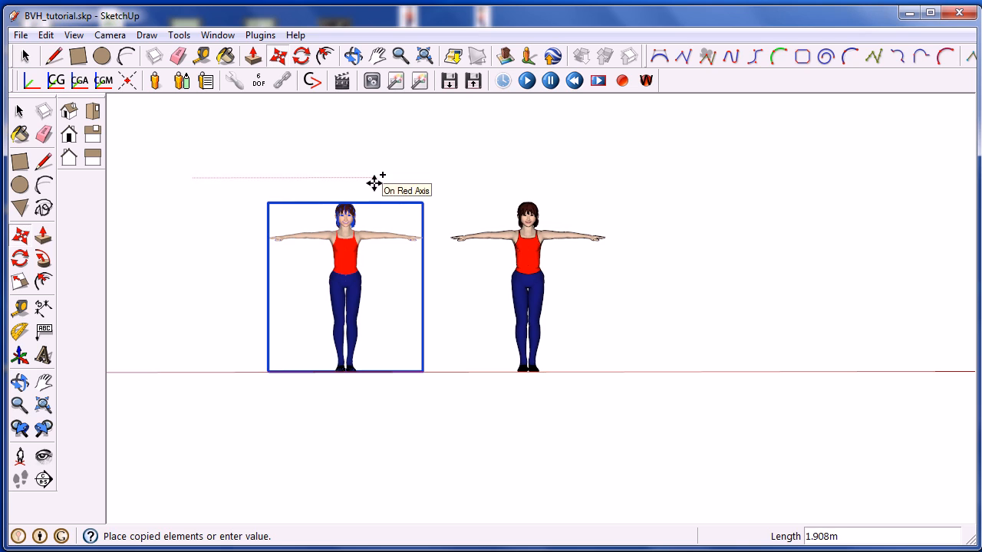
pyautogui.click(374, 182)
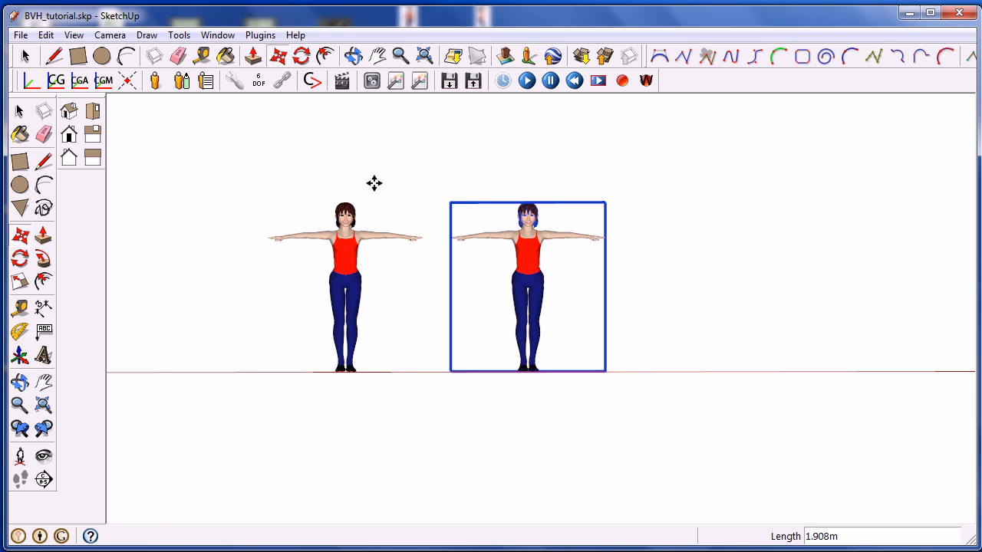
# - Multiply the character copy by *2 along the same direction to make a row of three evenly spaced characters
pyautogui.write('*')
pyautogui.press('Return')
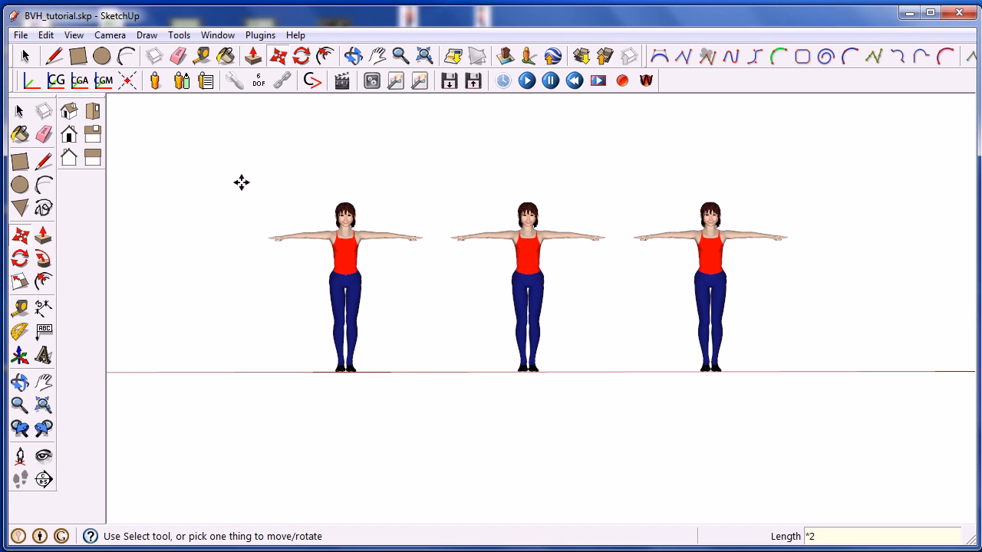
pyautogui.click(20, 112)
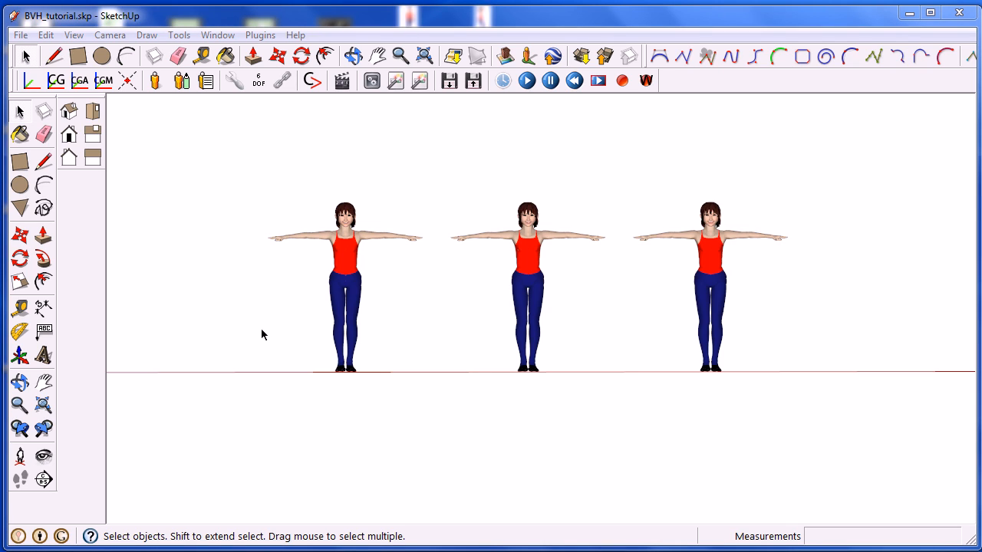
# - Show the Materials browser and open the middle character's nested groups for editing, down to the front hair
pyautogui.click(20, 134)
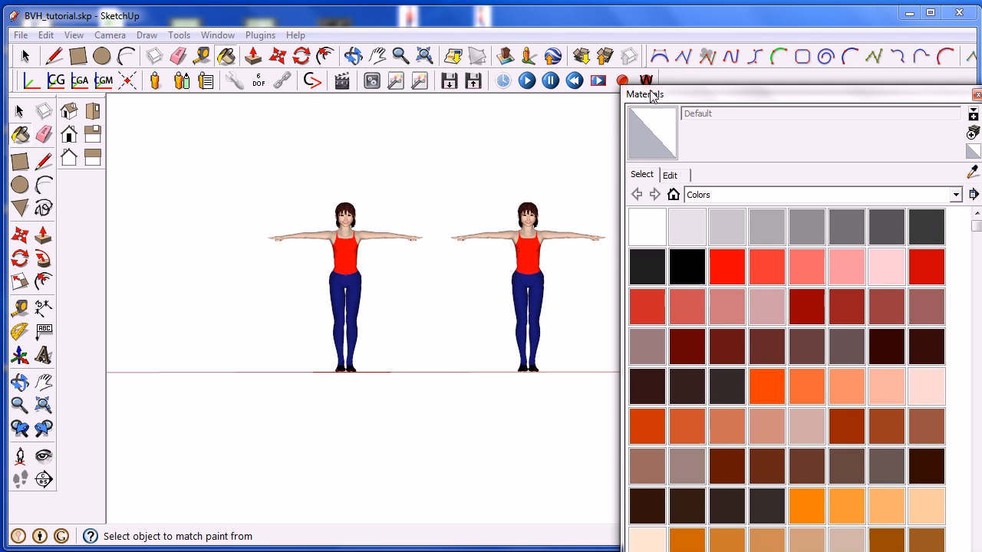
pyautogui.moveTo(652, 93); pyautogui.dragTo(161, 118)
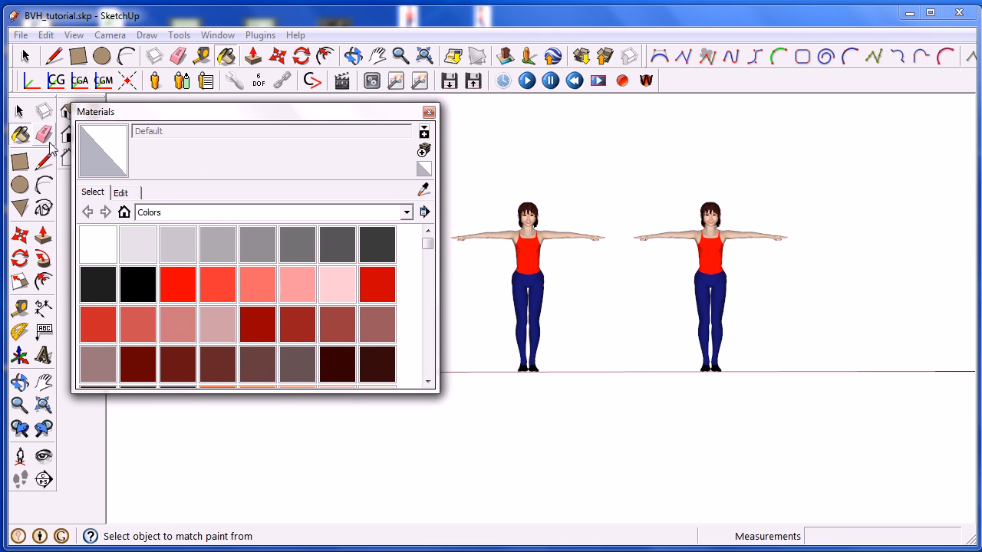
pyautogui.click(19, 113)
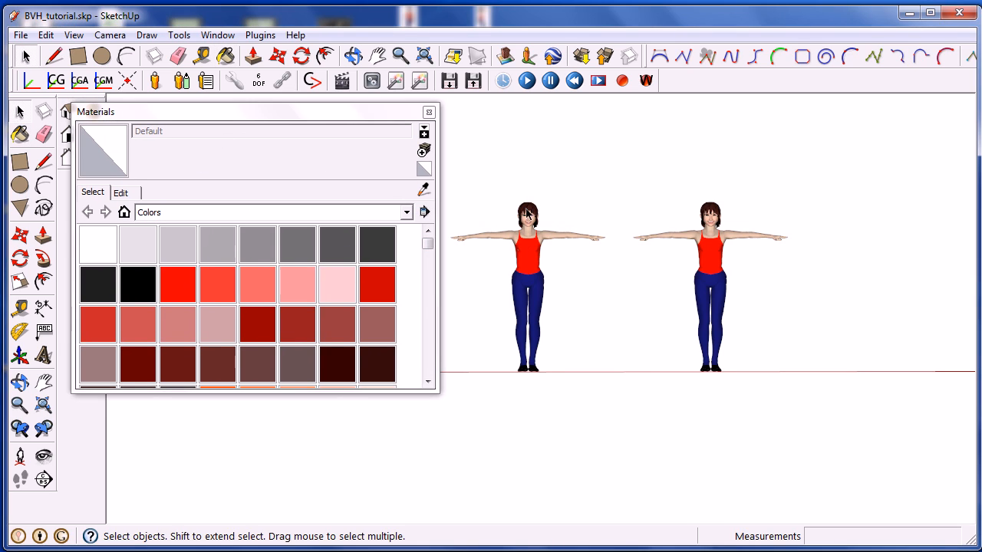
pyautogui.doubleClick(528, 213)
pyautogui.click(528, 214)
pyautogui.doubleClick(528, 214)
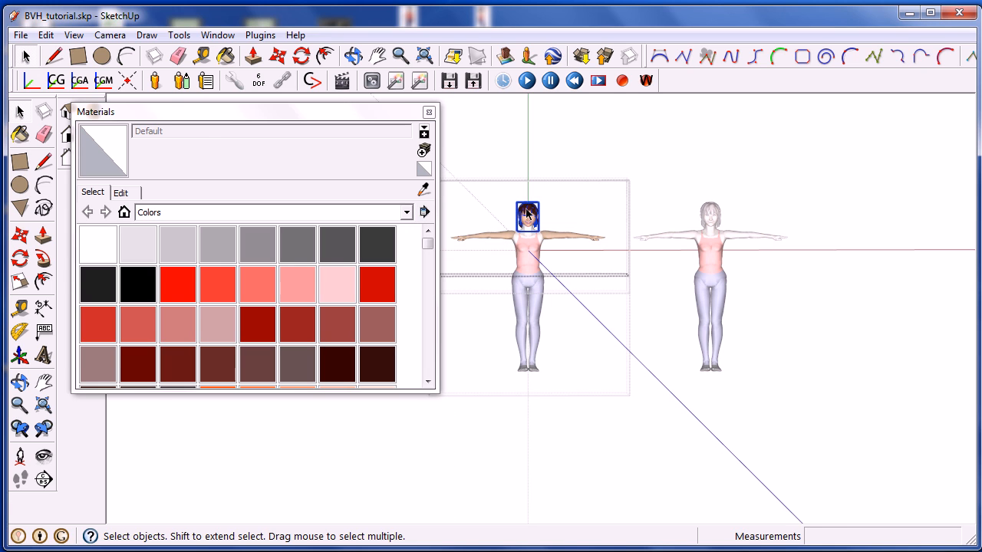
pyautogui.doubleClick(528, 215)
pyautogui.doubleClick(527, 215)
pyautogui.doubleClick(528, 214)
pyautogui.click(527, 215)
pyautogui.scroll(10, 527, 214)
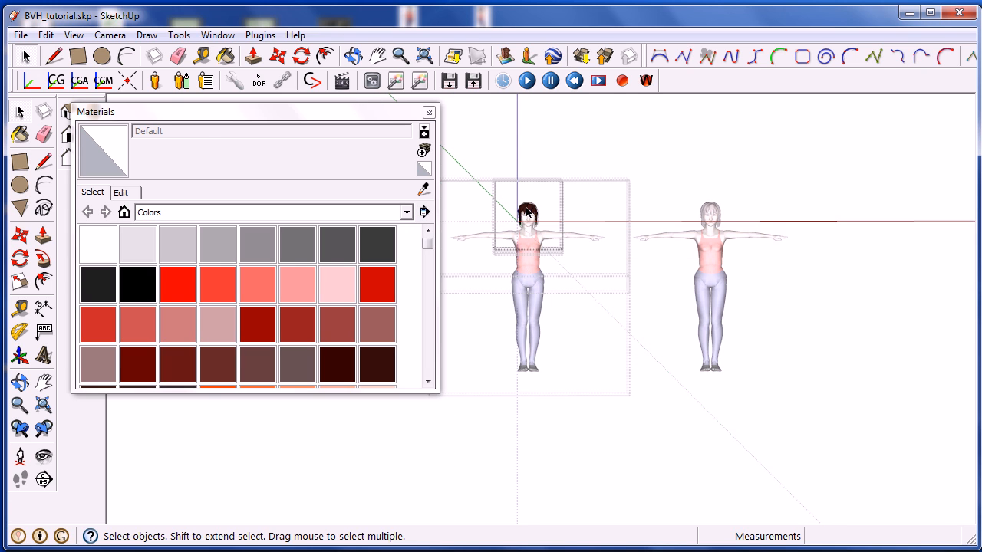
# - Paint the middle character's front hair with the orange Color_C01
pyautogui.click(526, 213)
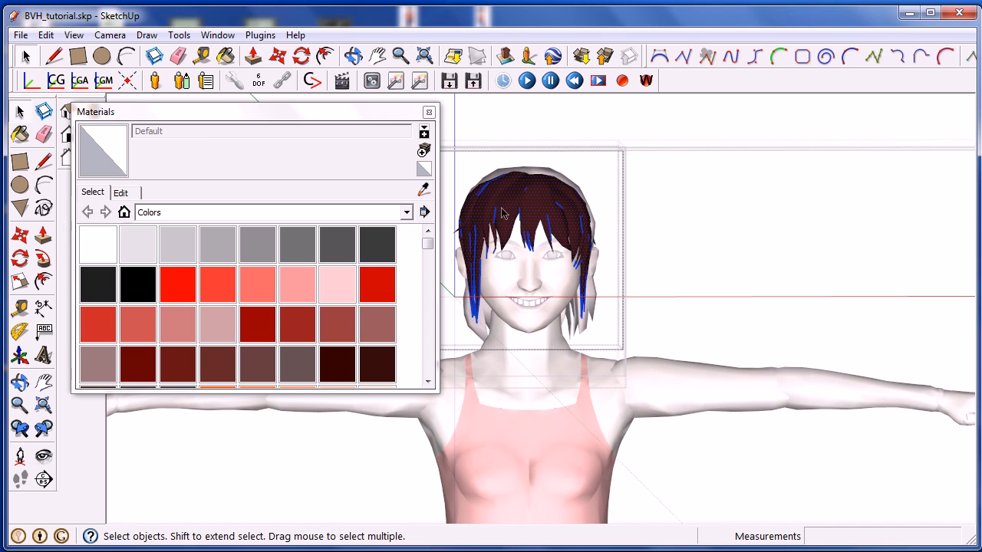
pyautogui.moveTo(428, 244); pyautogui.dragTo(428, 263)
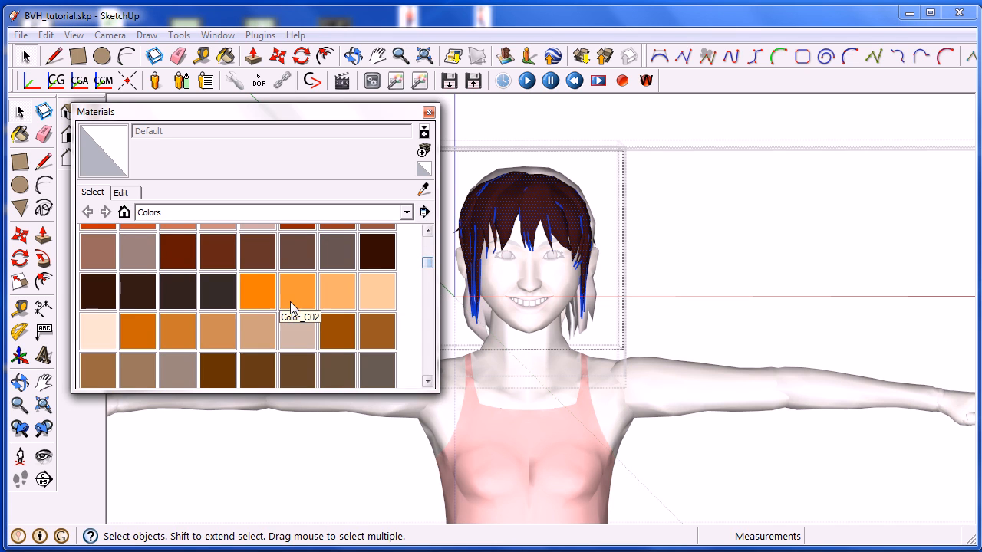
pyautogui.click(258, 292)
pyautogui.click(491, 213)
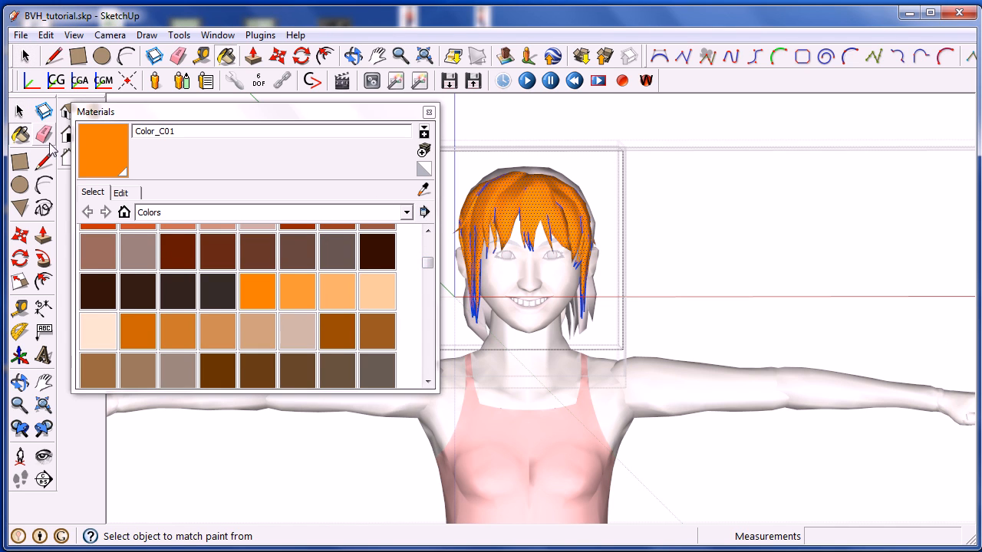
pyautogui.click(21, 113)
# - Open the group of the middle character's back hair and paint it with Color_C01
pyautogui.moveTo(611, 246); pyautogui.dragTo(614, 188, button='middle')
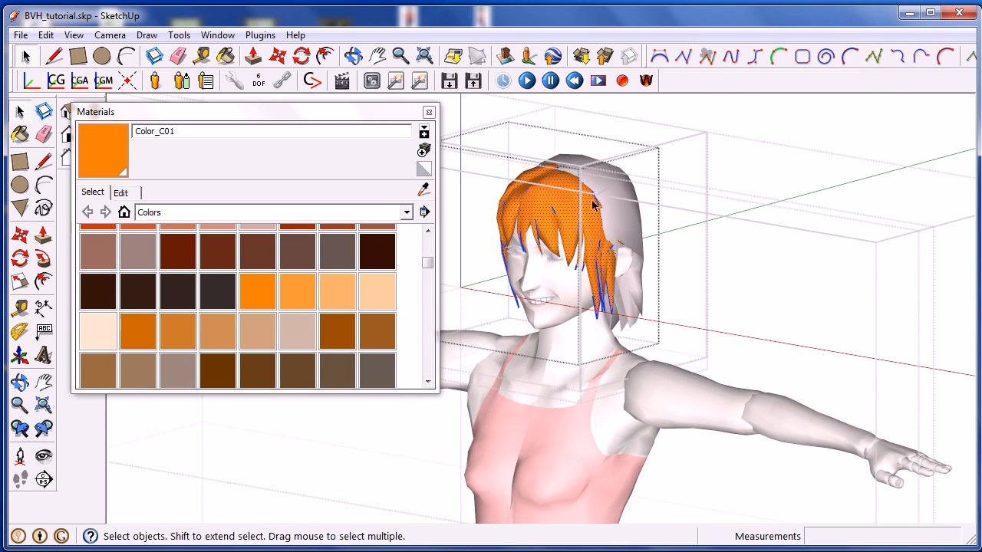
pyautogui.hotkey('ctrl', 'z')
pyautogui.click(268, 290)
pyautogui.press('alt')
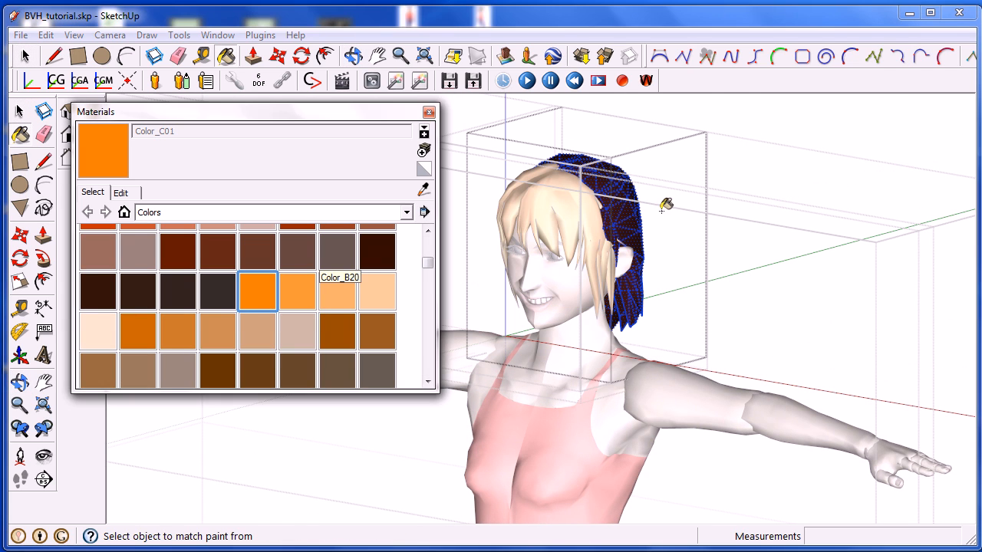
pyautogui.click(618, 201)
pyautogui.click(19, 111)
# - Open the chest group on the middle character's left side and paint that half of the tank top with Color_006
pyautogui.moveTo(583, 360)
pyautogui.mouseDown(button='middle')
pyautogui.moveTo(508, 363)
pyautogui.moveTo(680, 353)
pyautogui.moveTo(641, 363)
pyautogui.mouseUp(button='middle')
pyautogui.scroll(-2, 552, 354)
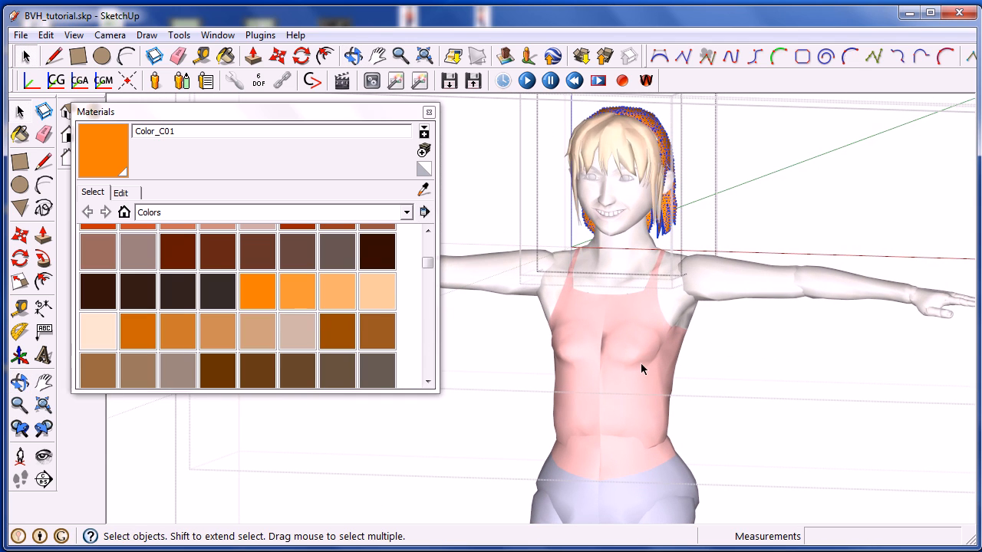
pyautogui.click(641, 364)
pyautogui.scroll(-1, 640, 362)
pyautogui.click(634, 403)
pyautogui.click(633, 404)
pyautogui.doubleClick(633, 404)
pyautogui.click(634, 403)
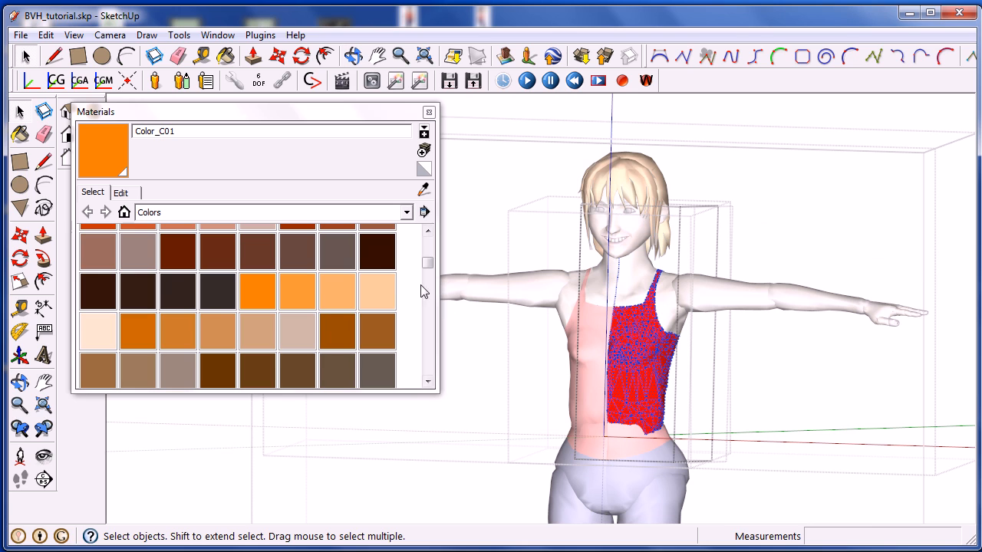
pyautogui.moveTo(427, 263); pyautogui.dragTo(427, 230)
pyautogui.click(338, 244)
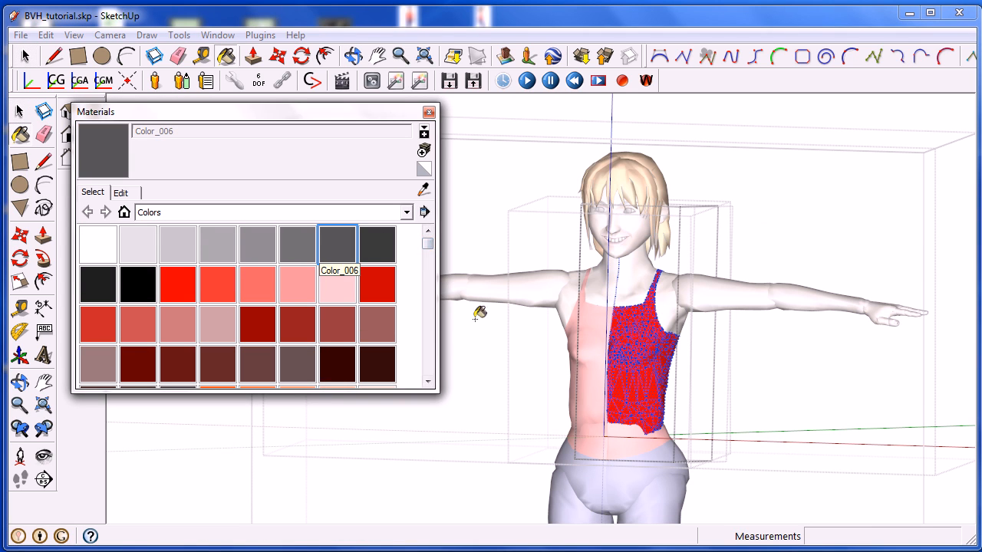
pyautogui.click(658, 378)
pyautogui.press('space')
# - Open the chest group on the middle character's right side and paint that half of the tank top with Color_006
pyautogui.moveTo(563, 448); pyautogui.dragTo(669, 410, button='middle')
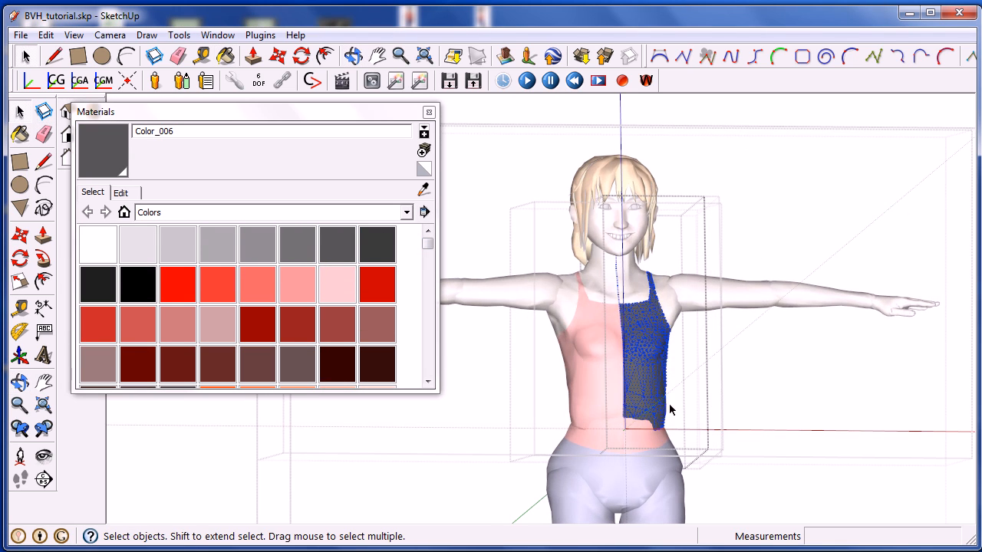
pyautogui.click(580, 408)
pyautogui.doubleClick(581, 408)
pyautogui.click(580, 408)
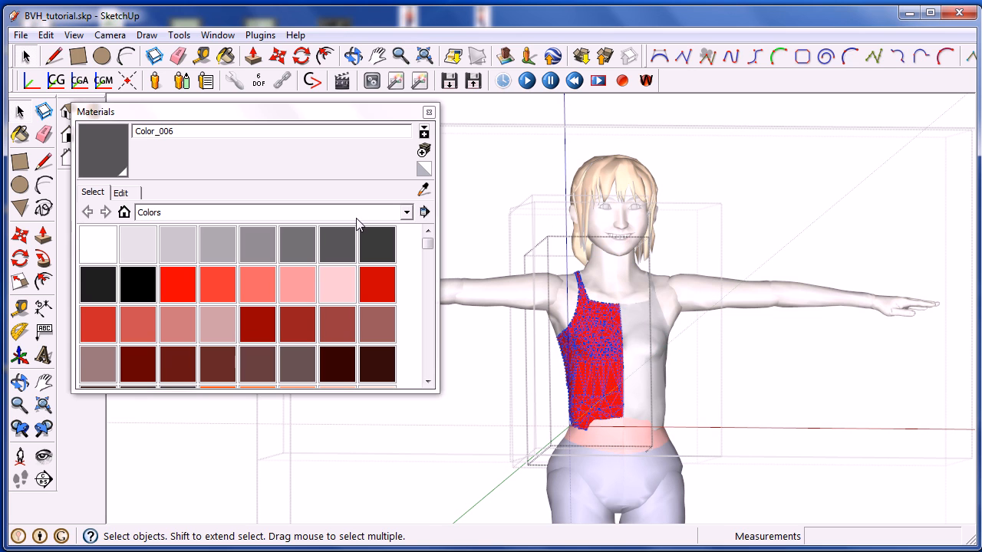
pyautogui.click(338, 243)
pyautogui.click(609, 381)
pyautogui.press('space')
# - Paint the red waist section of the tank top on the middle character's right side with Color_006
pyautogui.click(592, 491)
pyautogui.doubleClick(589, 446)
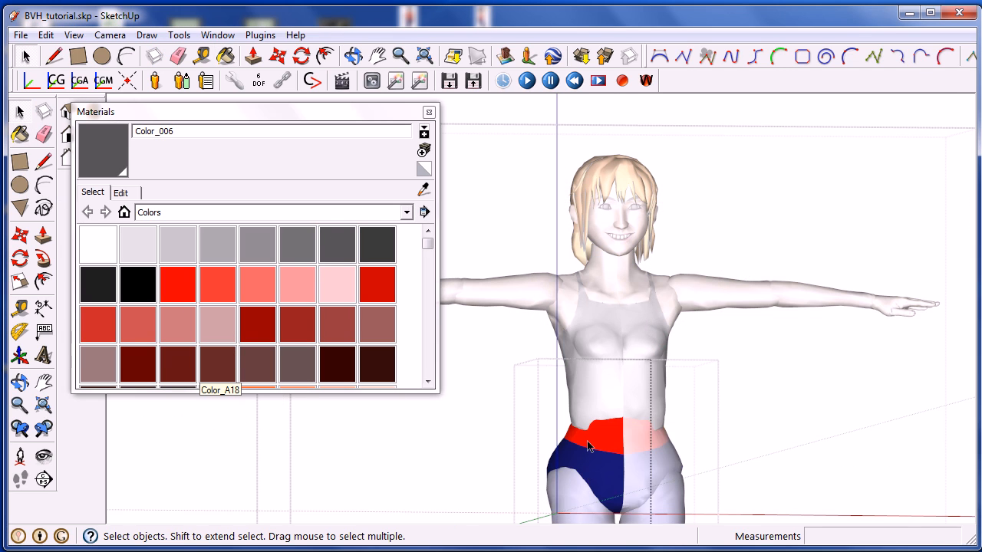
pyautogui.click(337, 244)
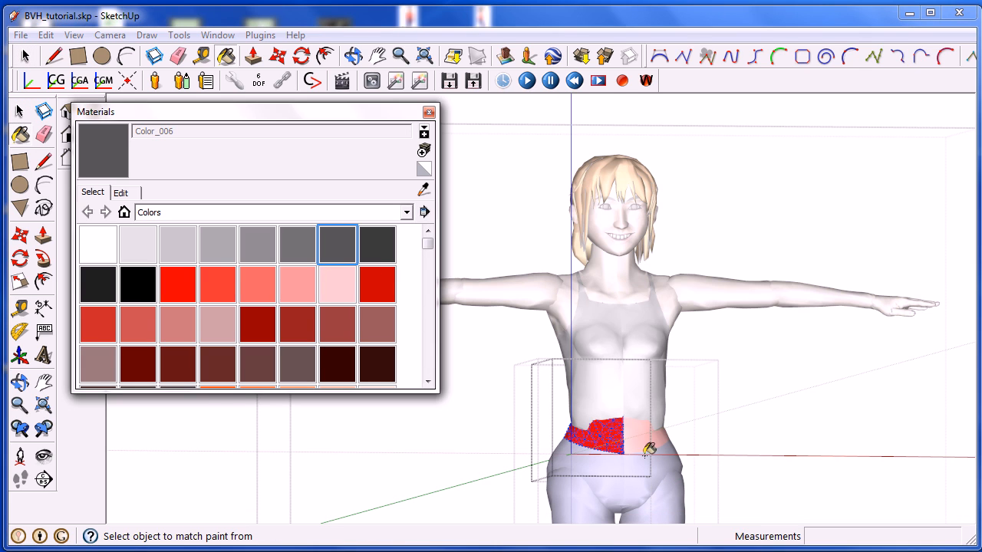
pyautogui.click(607, 430)
pyautogui.press('space')
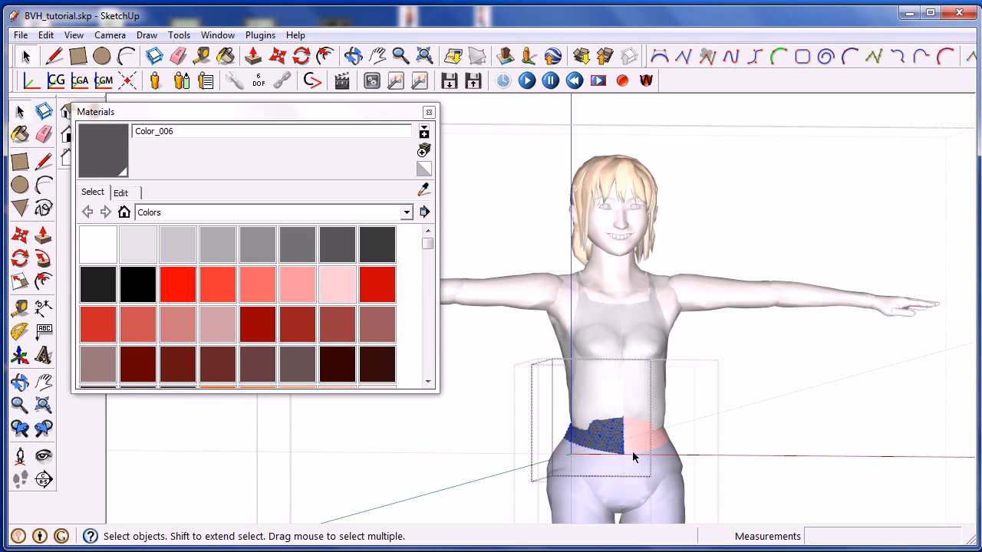
# - Paint the remaining red waist section on the middle character's left side with Color_006
pyautogui.click(654, 452)
pyautogui.doubleClick(649, 436)
pyautogui.click(648, 435)
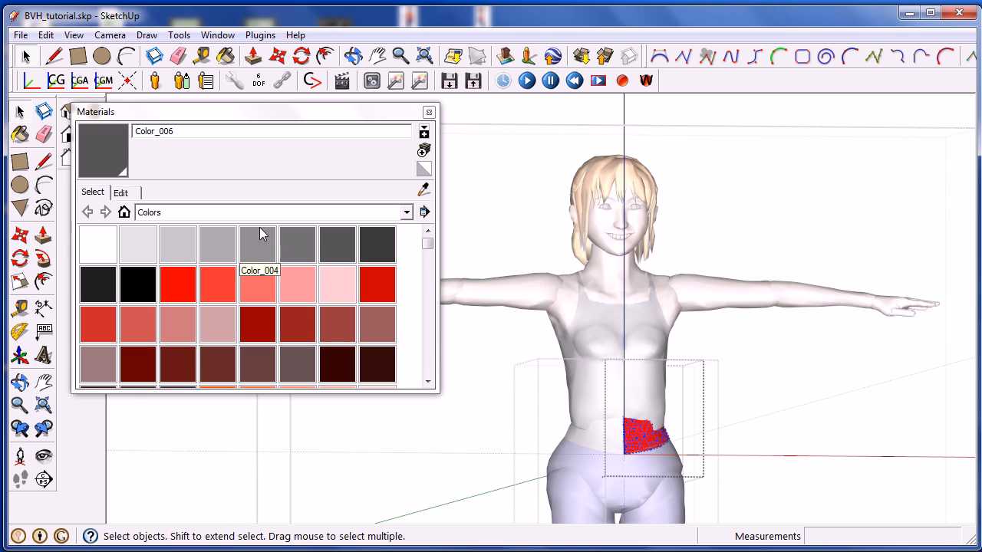
pyautogui.click(350, 253)
pyautogui.click(641, 438)
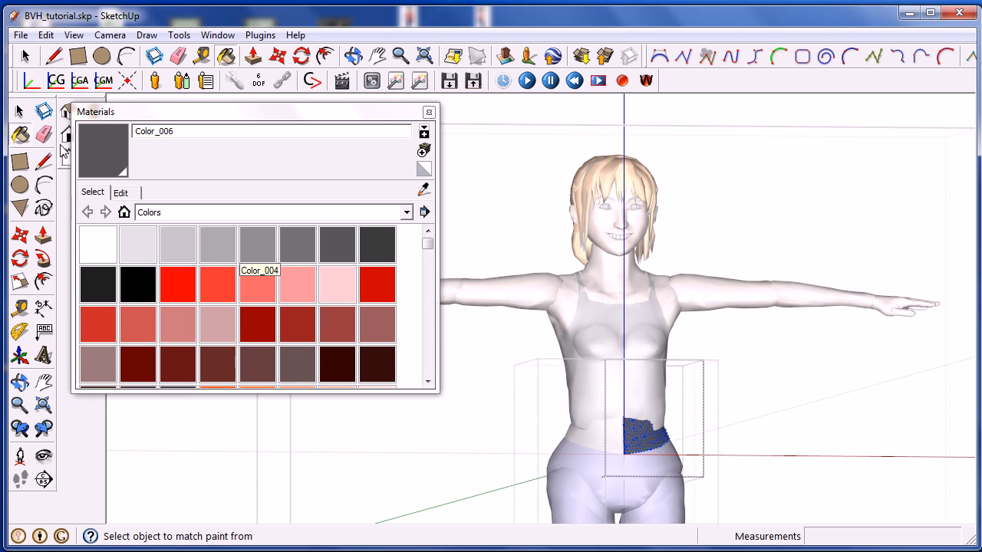
pyautogui.click(20, 111)
# - Leave the nested groups of the recoloured character and close the Materials browser
pyautogui.scroll(-3, 588, 298)
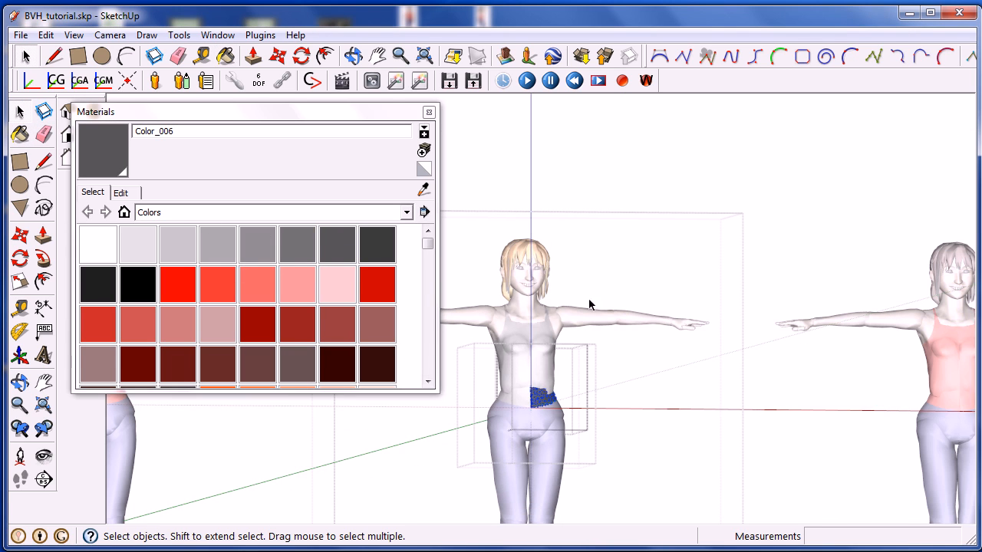
pyautogui.click(740, 138)
pyautogui.moveTo(721, 169); pyautogui.dragTo(506, 136, button='middle')
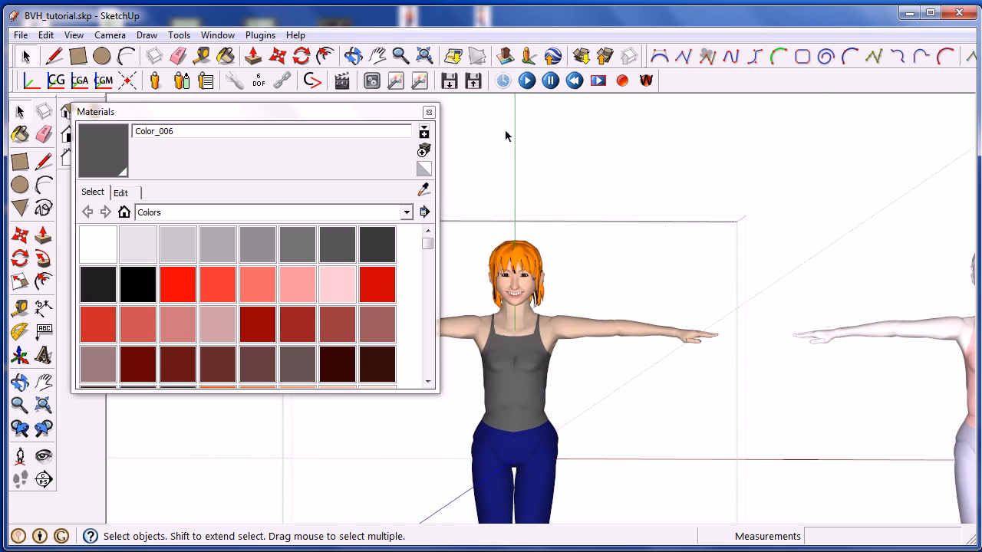
pyautogui.click(428, 114)
pyautogui.scroll(-3, 583, 265)
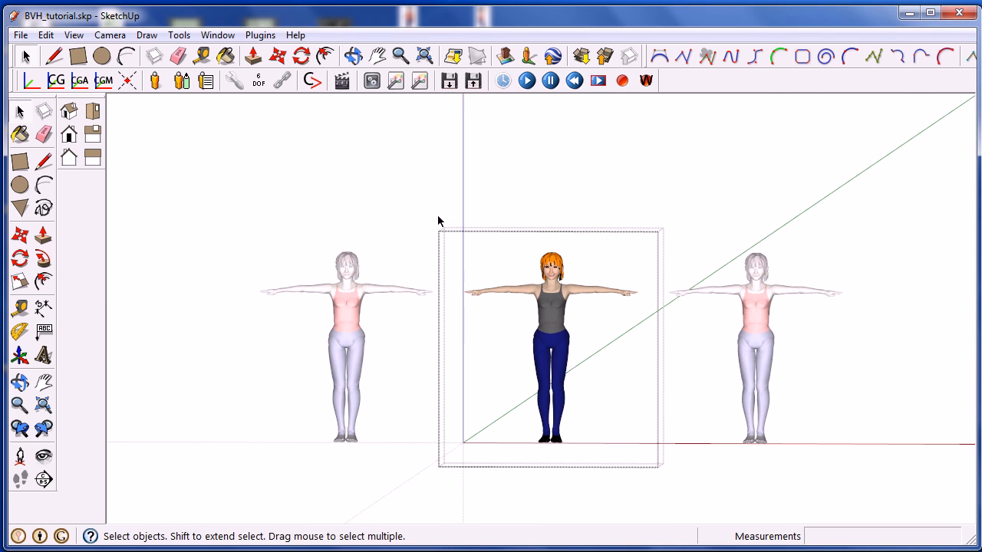
pyautogui.click(386, 207)
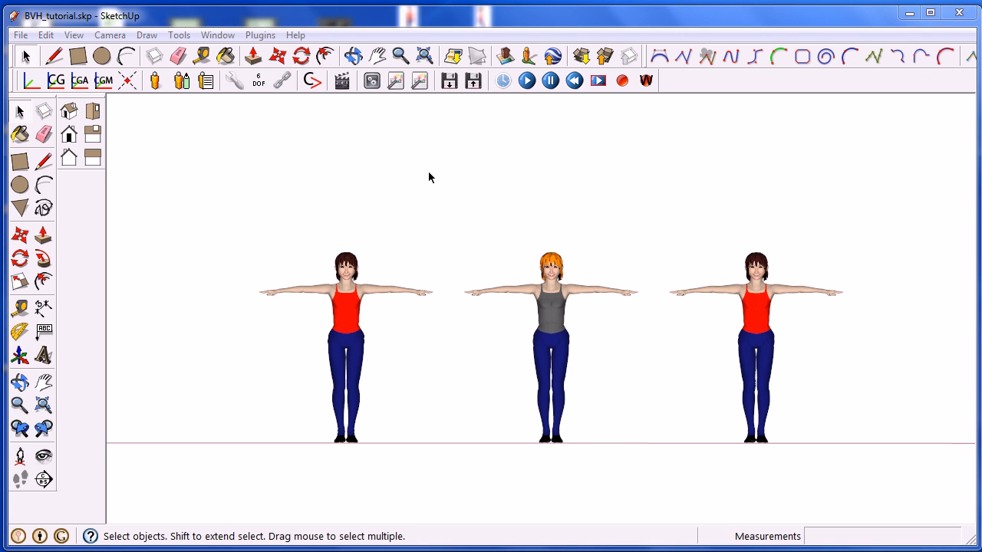
# - Open the BVH Manager, enter the middle character's parent group and select its BVHModel group
pyautogui.click(206, 80)
pyautogui.moveTo(482, 46); pyautogui.dragTo(153, 118)
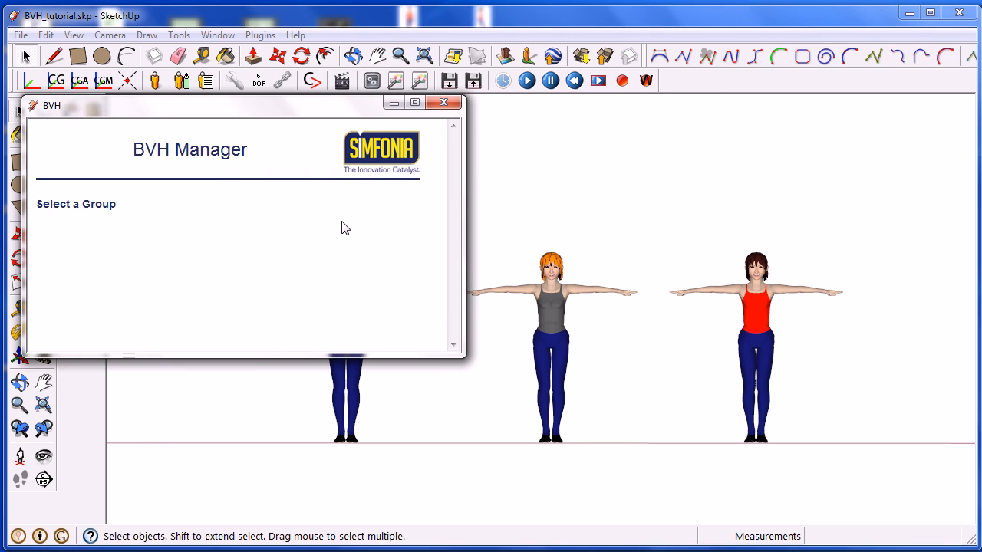
pyautogui.doubleClick(553, 297)
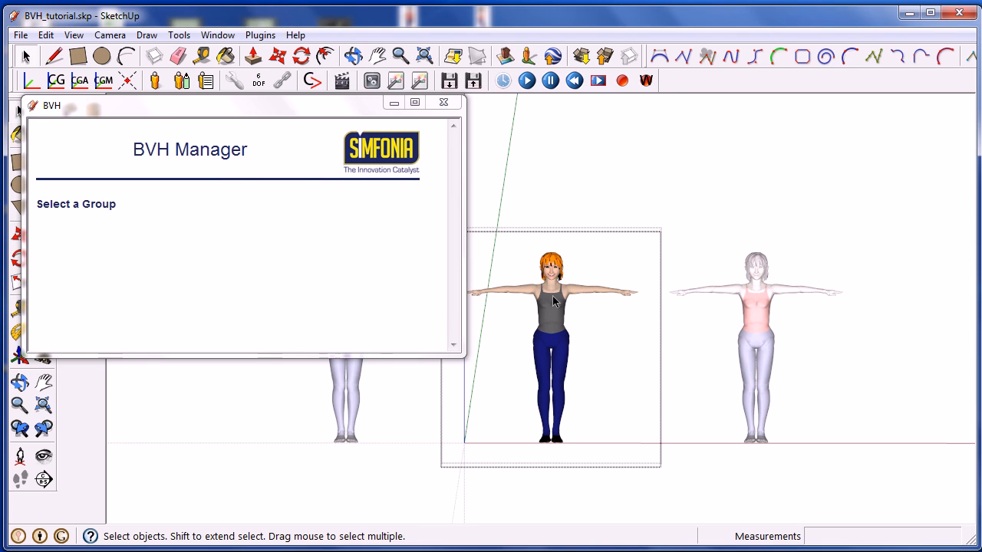
pyautogui.click(552, 295)
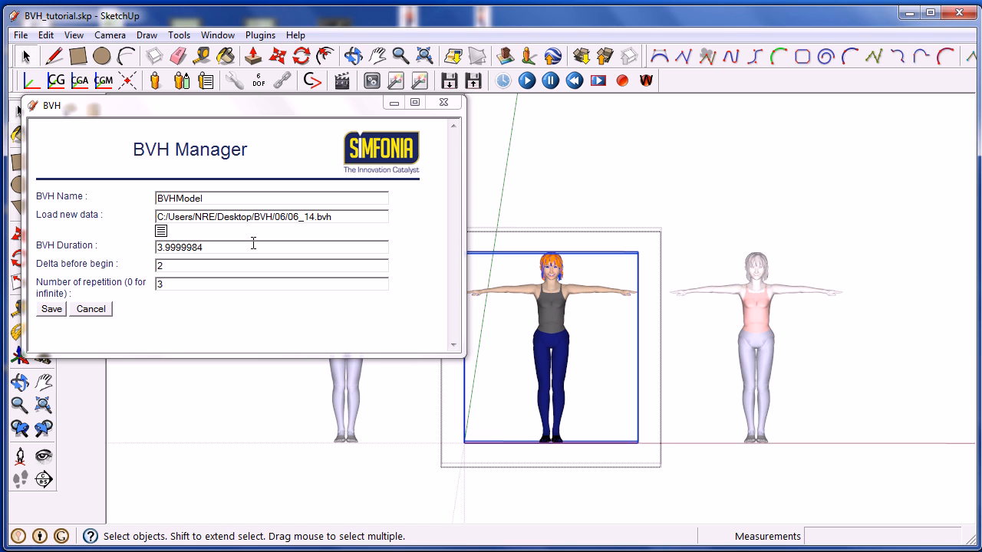
# - Load 02_03.bvh from the BVH/02 folder as the middle character's motion data and save the settings
pyautogui.click(161, 230)
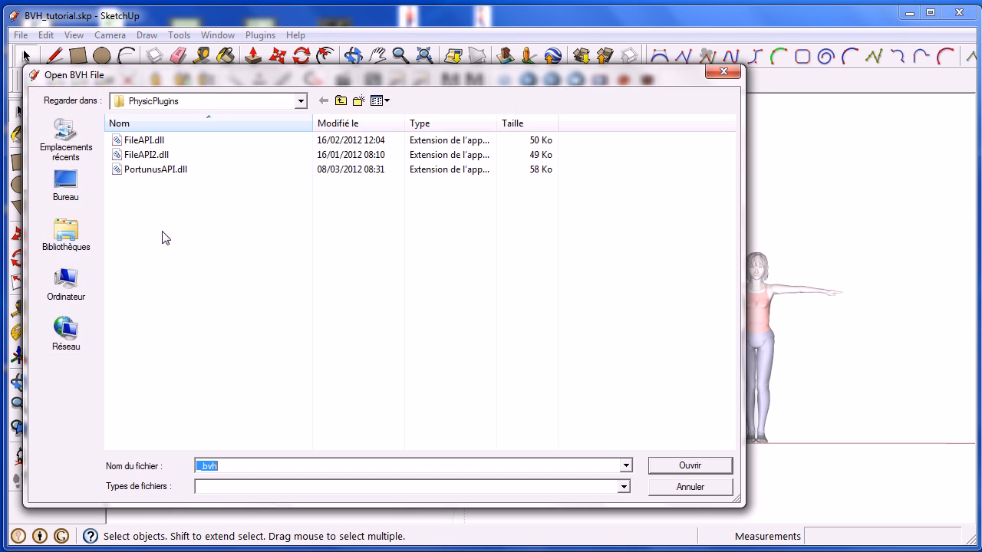
pyautogui.click(66, 138)
pyautogui.doubleClick(126, 155)
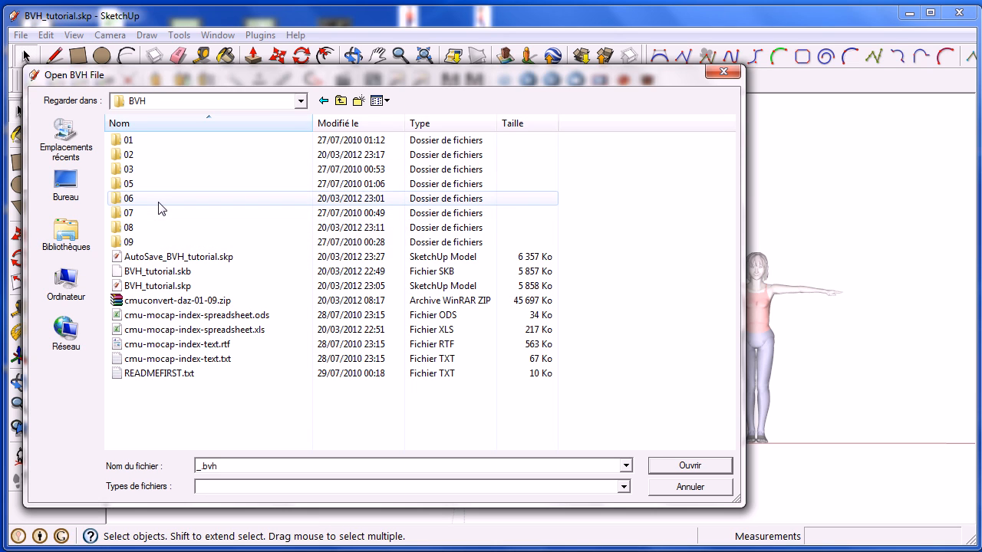
pyautogui.doubleClick(144, 154)
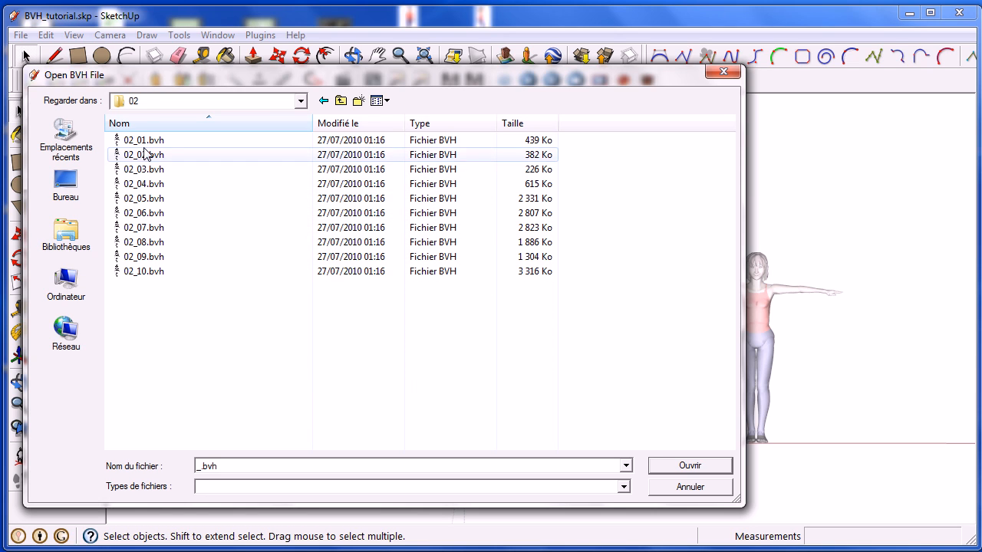
pyautogui.click(144, 169)
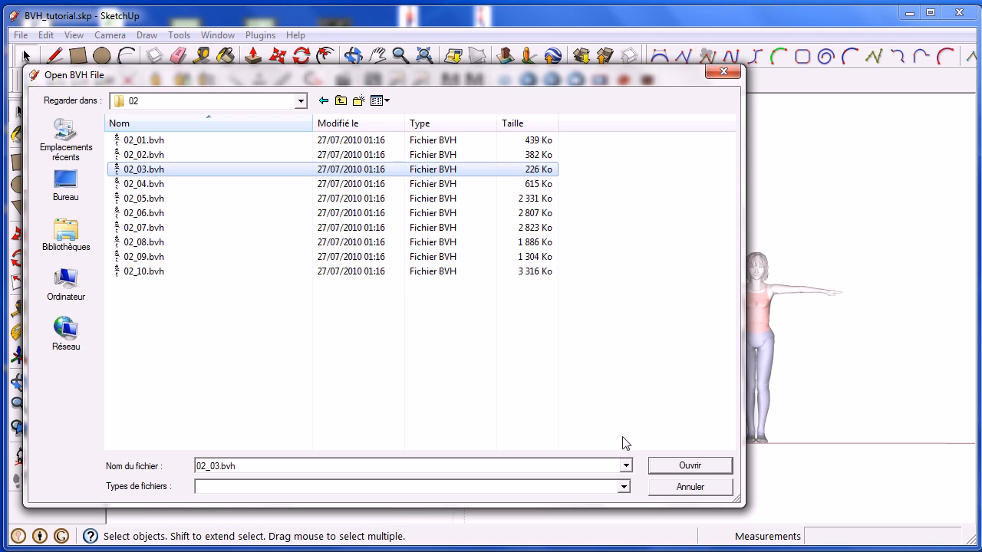
pyautogui.click(684, 466)
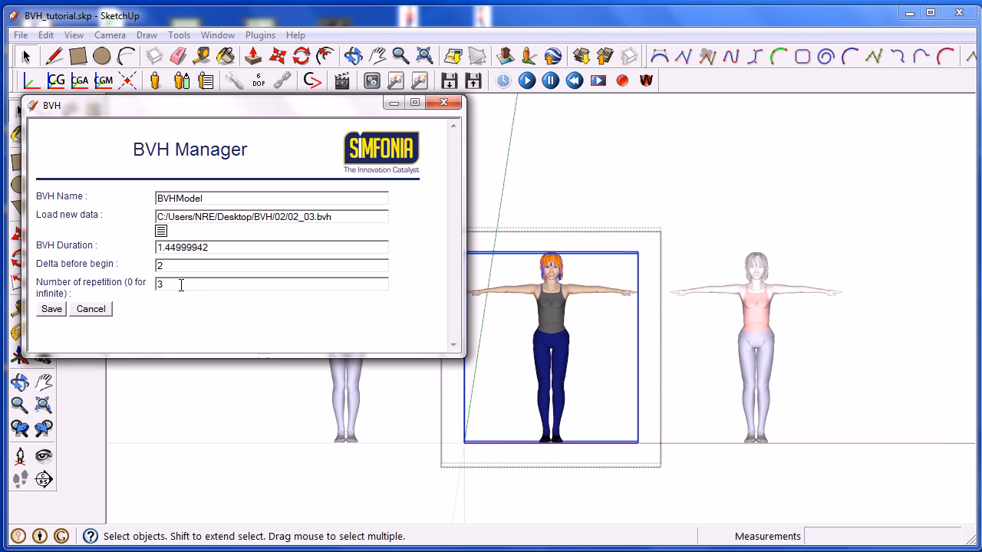
pyautogui.click(52, 310)
# - Load 02_01.bvh from the BVH/02 folder onto the right-hand character's BVHModel group with 1 repetition, save the settings and minimise the BVH Manager
pyautogui.click(745, 297)
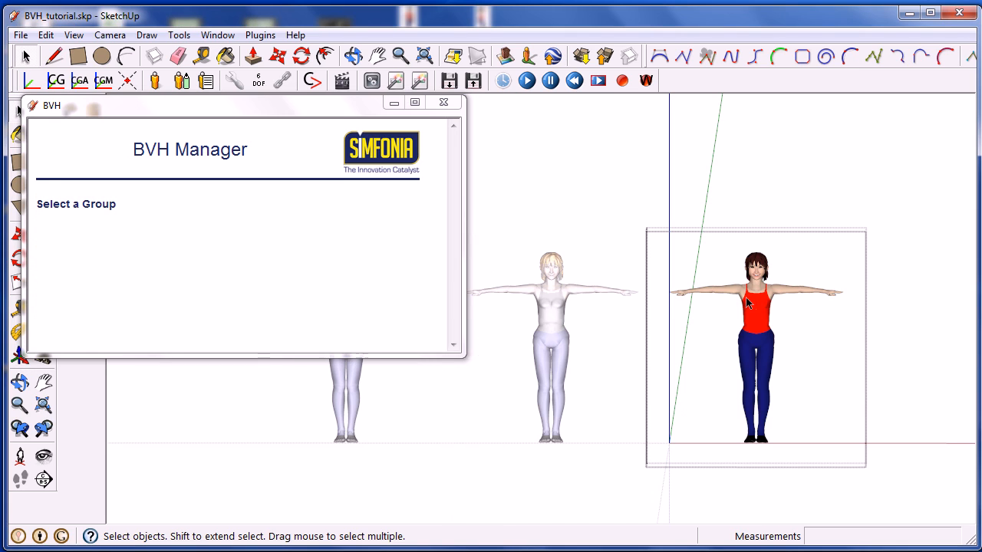
pyautogui.click(161, 231)
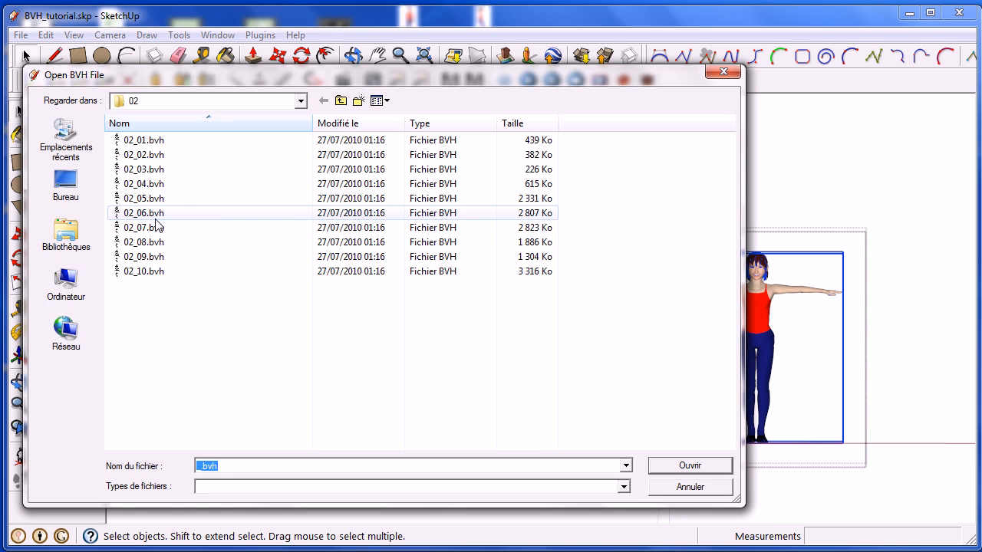
pyautogui.click(149, 141)
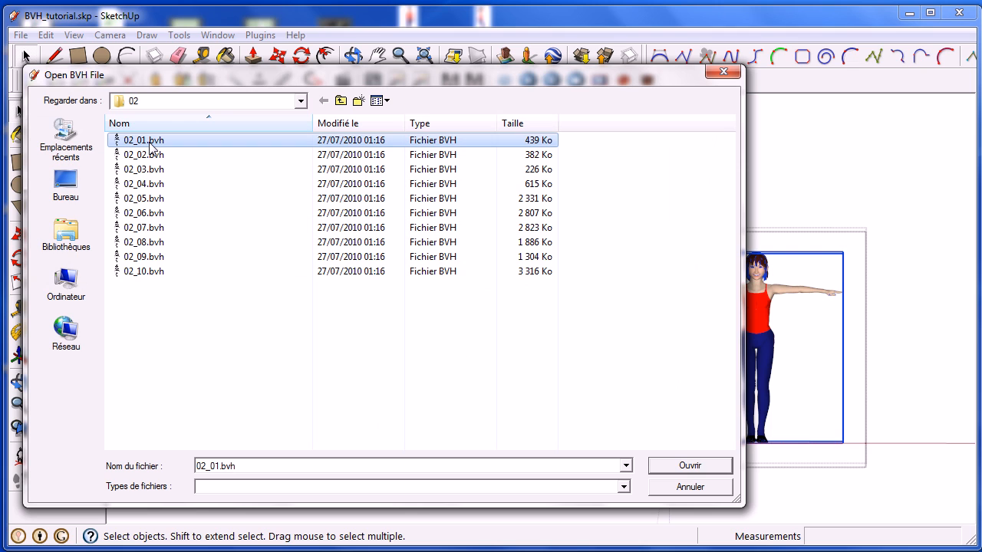
pyautogui.click(689, 466)
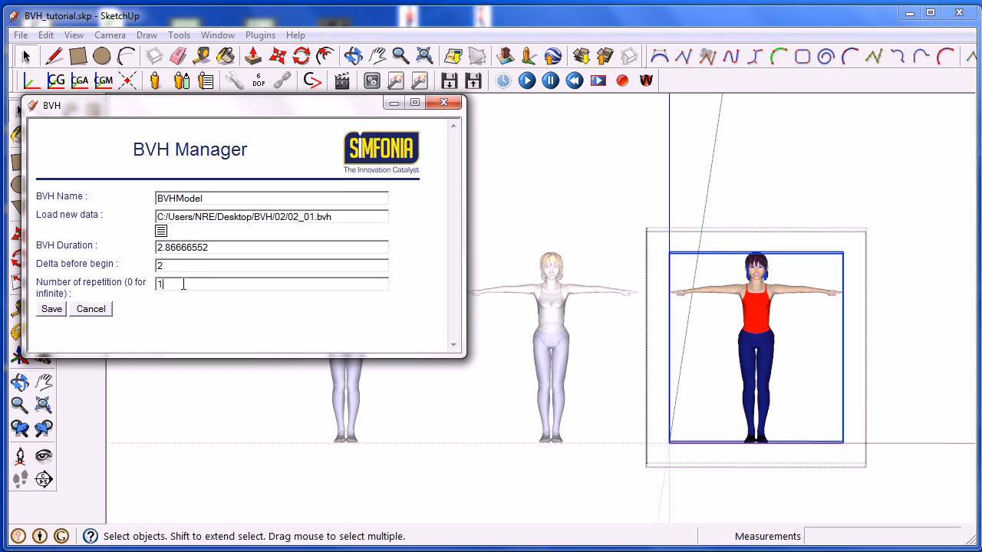
pyautogui.click(51, 309)
pyautogui.click(392, 103)
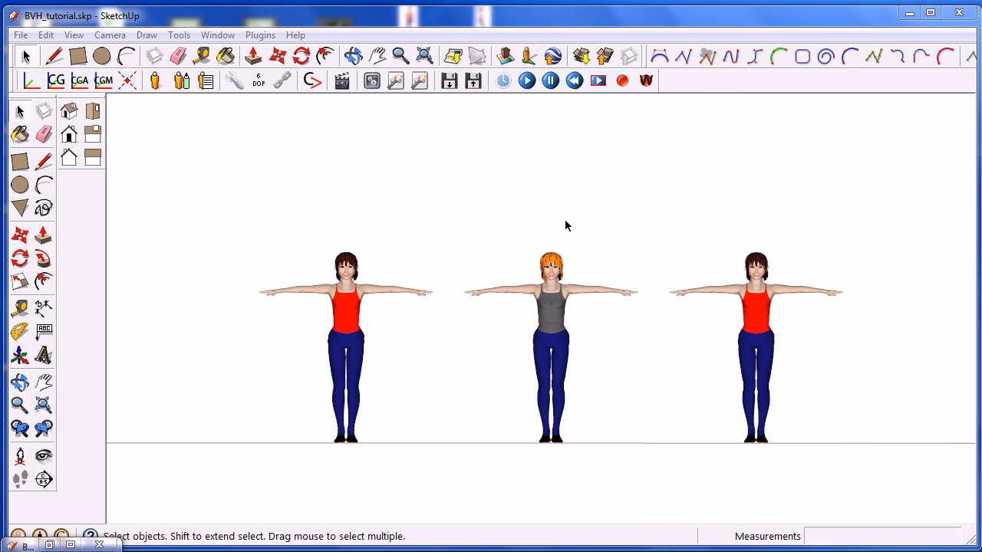
# - Start the animation of the three characters from an angled, wider view and pause the playback
pyautogui.moveTo(598, 166); pyautogui.dragTo(585, 221, button='middle')
pyautogui.scroll(-3, 566, 213)
pyautogui.click(527, 81)
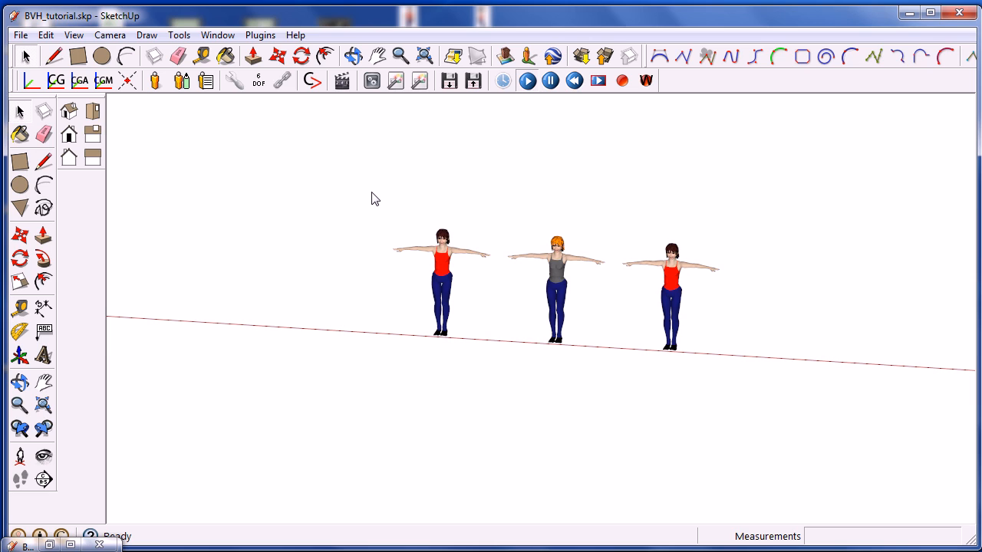
pyautogui.click(552, 81)
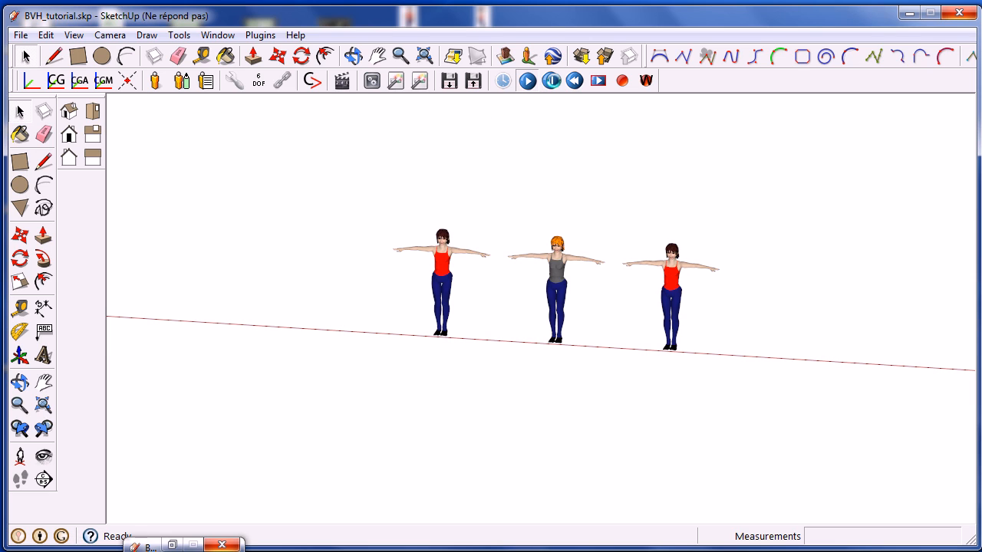
pyautogui.click(554, 83)
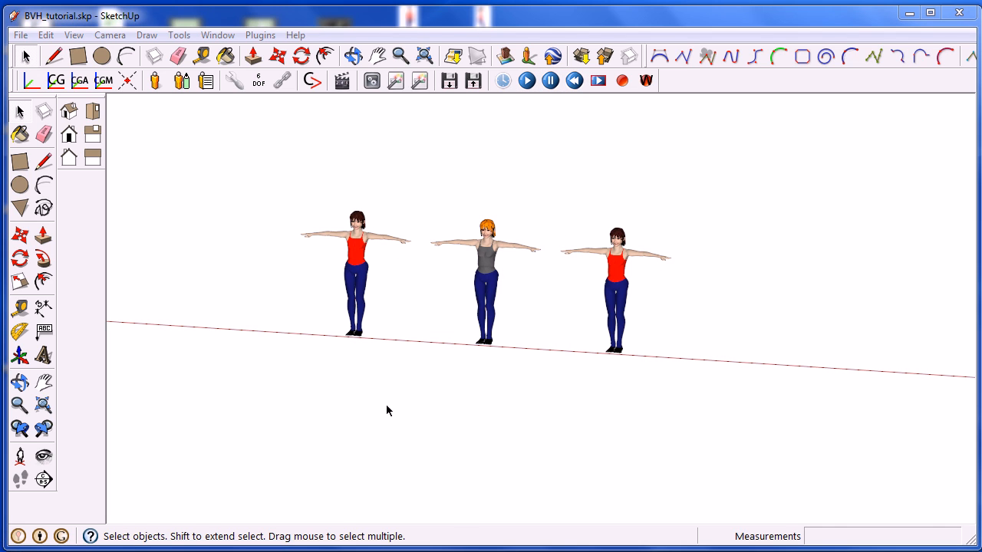
# - Bring the three characters into a closer, straight-on front view
pyautogui.moveTo(386, 404); pyautogui.dragTo(464, 314, button='middle')
pyautogui.scroll(3, 499, 325)
pyautogui.scroll(-1, 463, 314)
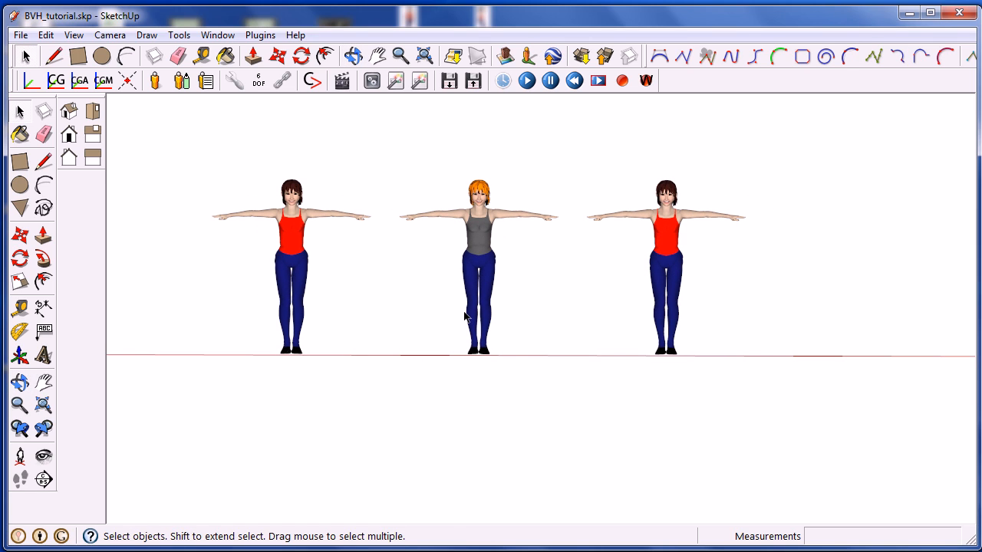